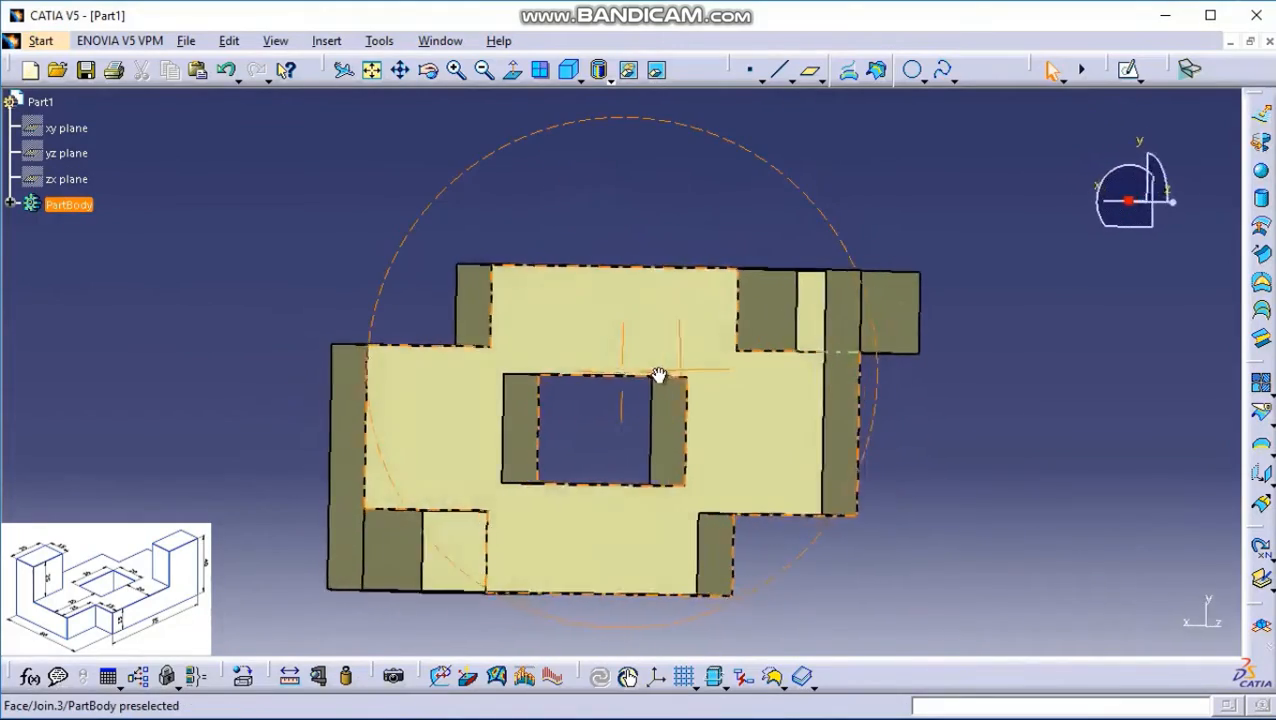
# Step: Close the finished part without saving its changes
pyautogui.moveTo(781, 511); pyautogui.dragTo(843, 466, button='middle')
pyautogui.moveTo(681, 365); pyautogui.dragTo(740, 452, button='middle')
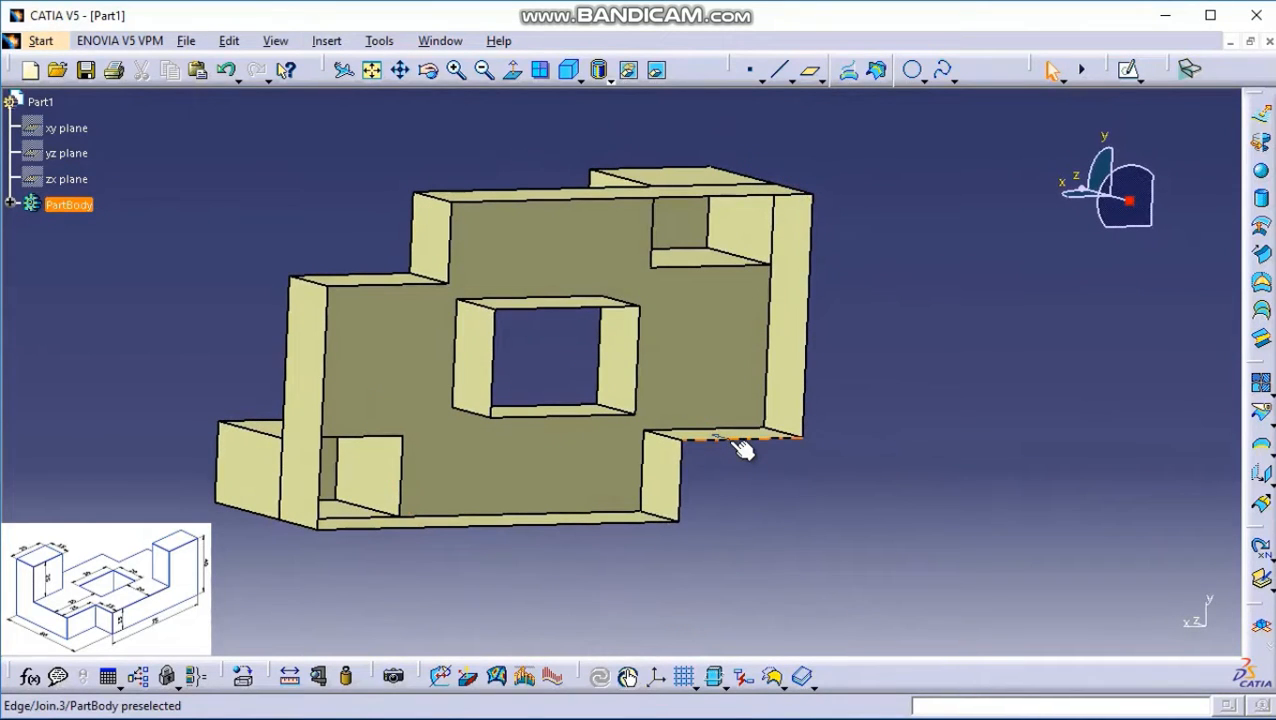
pyautogui.click(186, 41)
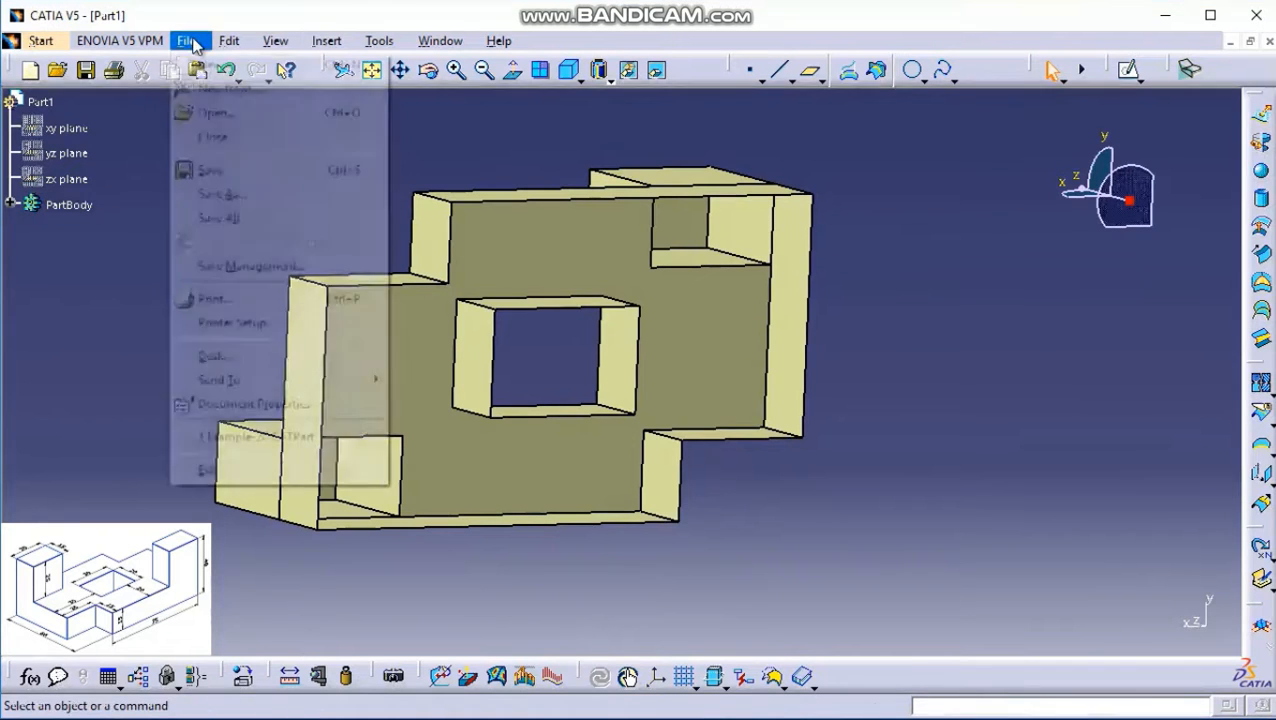
pyautogui.click(245, 145)
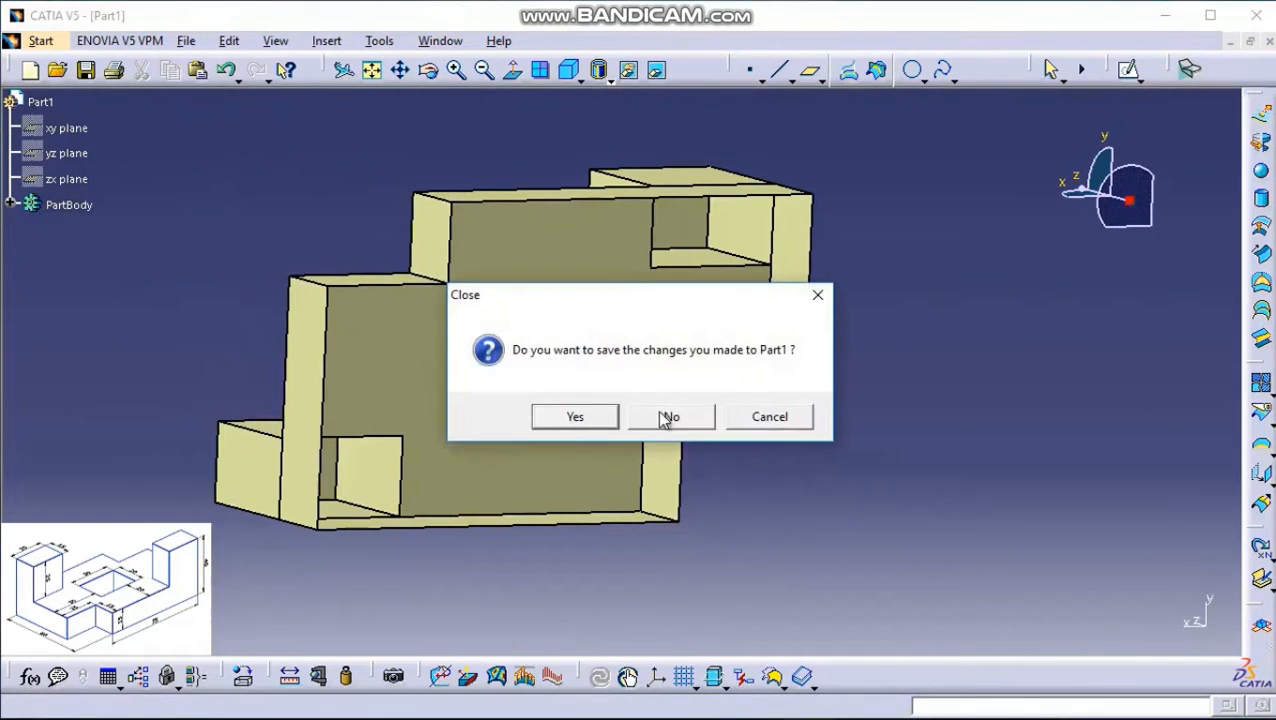
pyautogui.click(666, 418)
# Step: Create a new part document named Part1 with hybrid design enabled
pyautogui.click(166, 41)
pyautogui.click(190, 65)
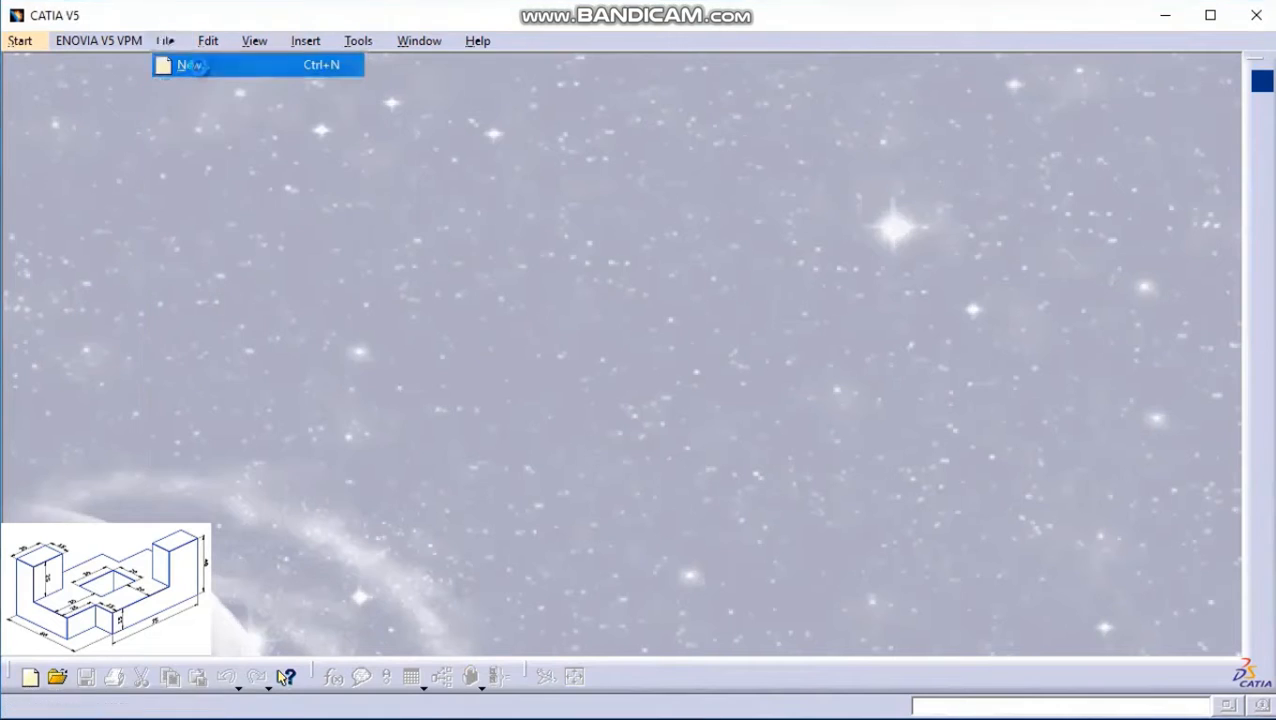
pyautogui.click(497, 195)
pyautogui.click(477, 196)
pyautogui.click(465, 166)
pyautogui.click(540, 275)
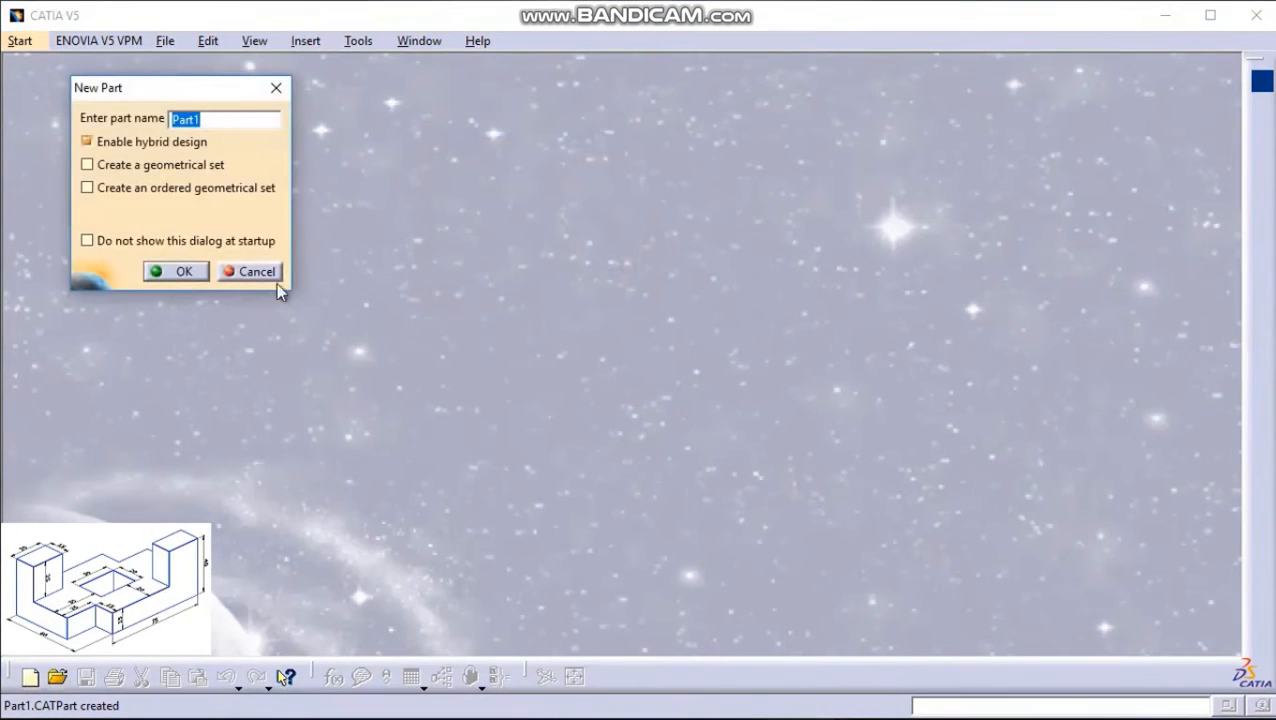
pyautogui.click(181, 272)
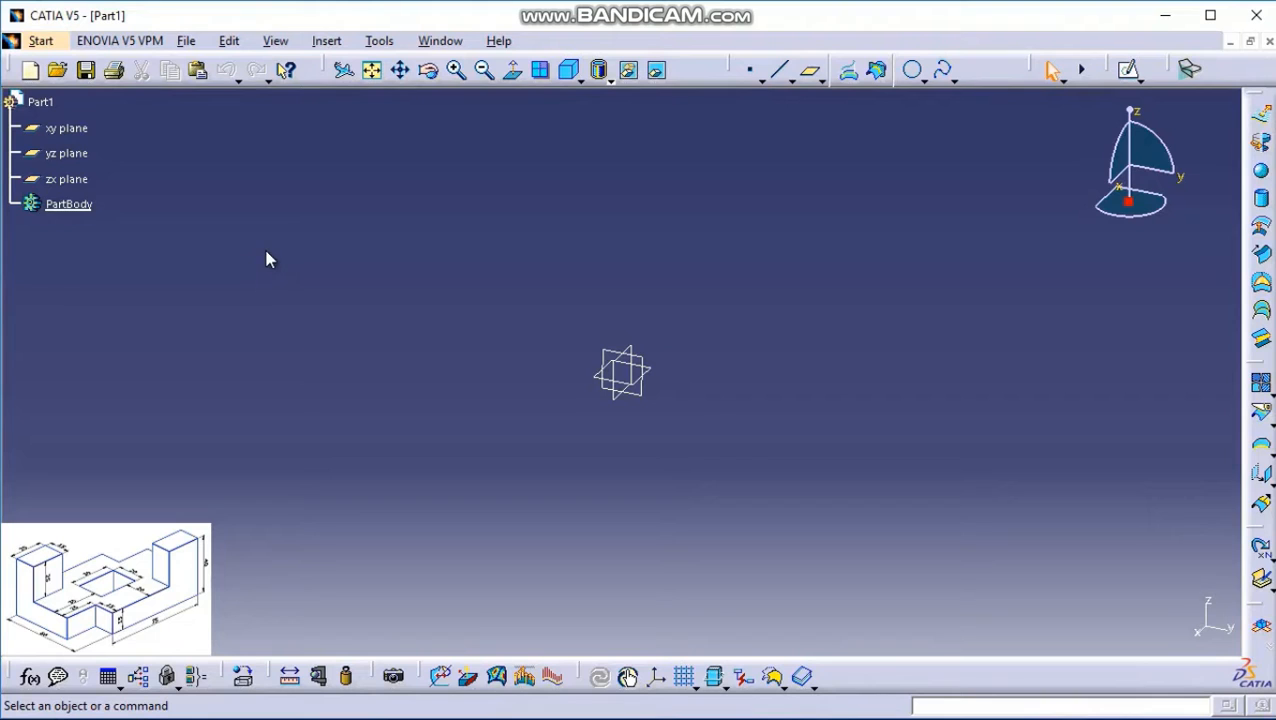
pyautogui.click(52, 44)
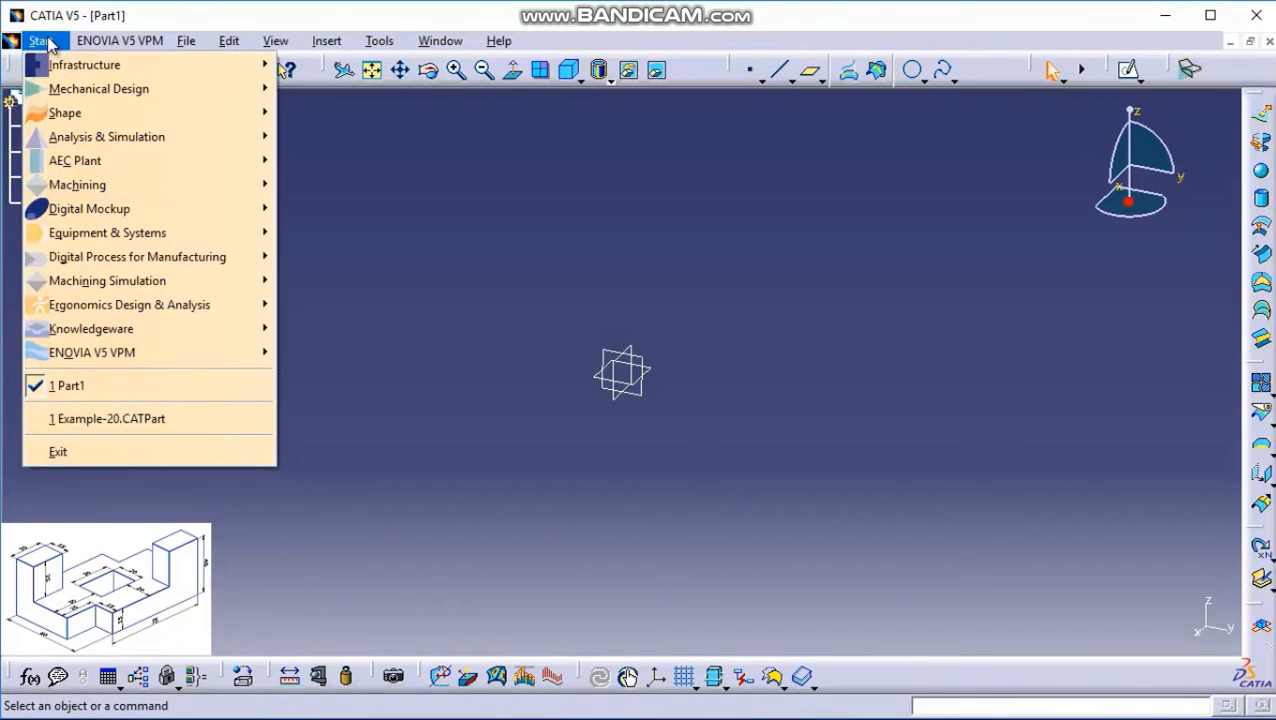
pyautogui.moveTo(80, 89)
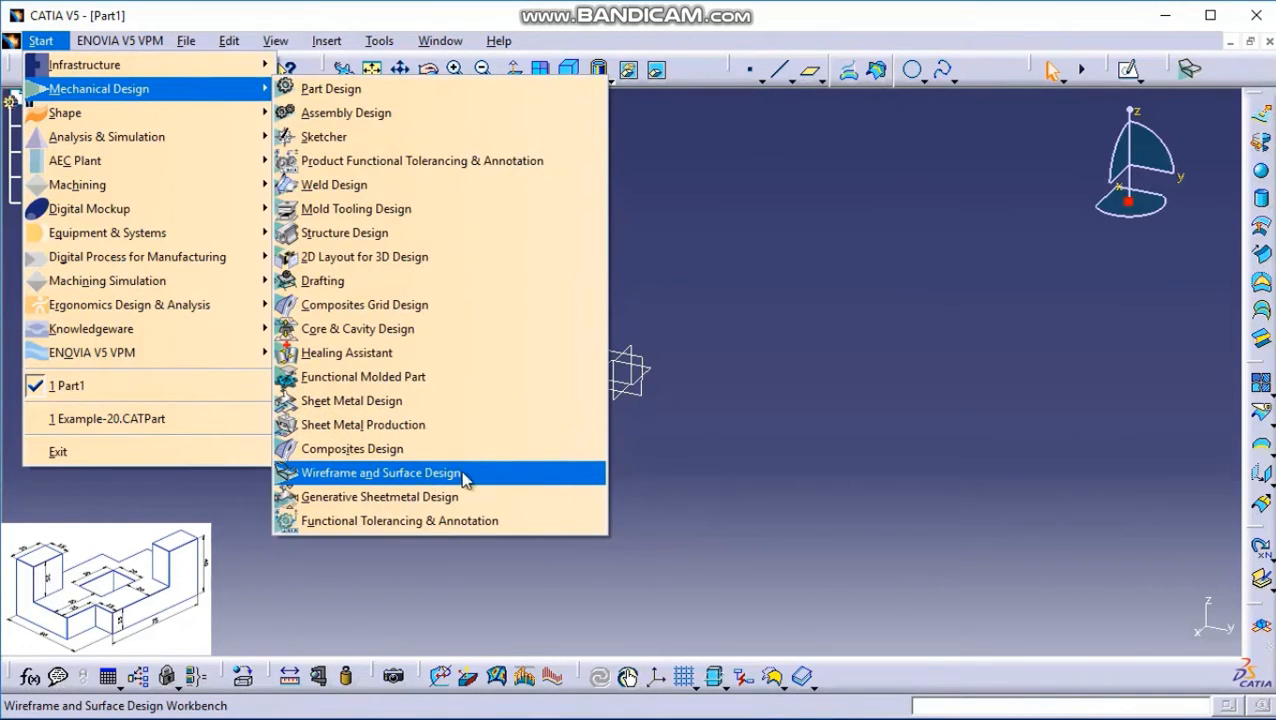
pyautogui.click(752, 407)
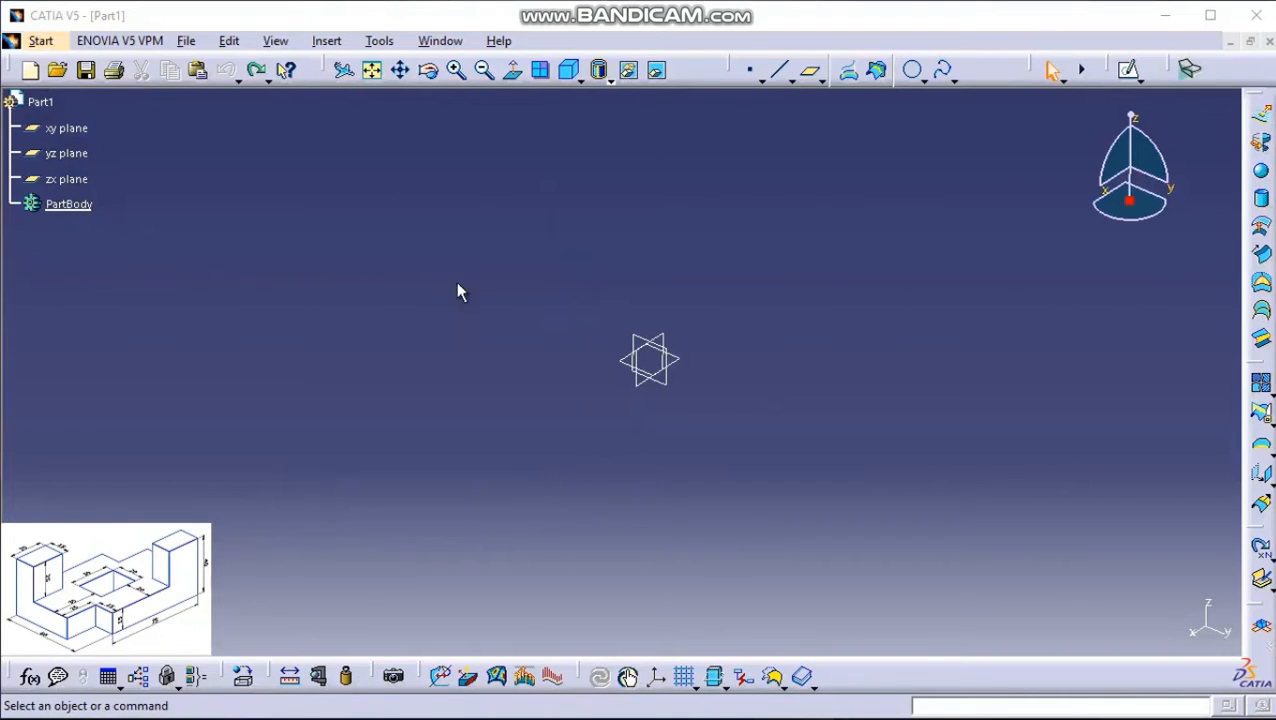
# Step: Start a sketch on the xy plane and draw a rectangle enclosing the origin
pyautogui.click(1129, 71)
pyautogui.click(684, 360)
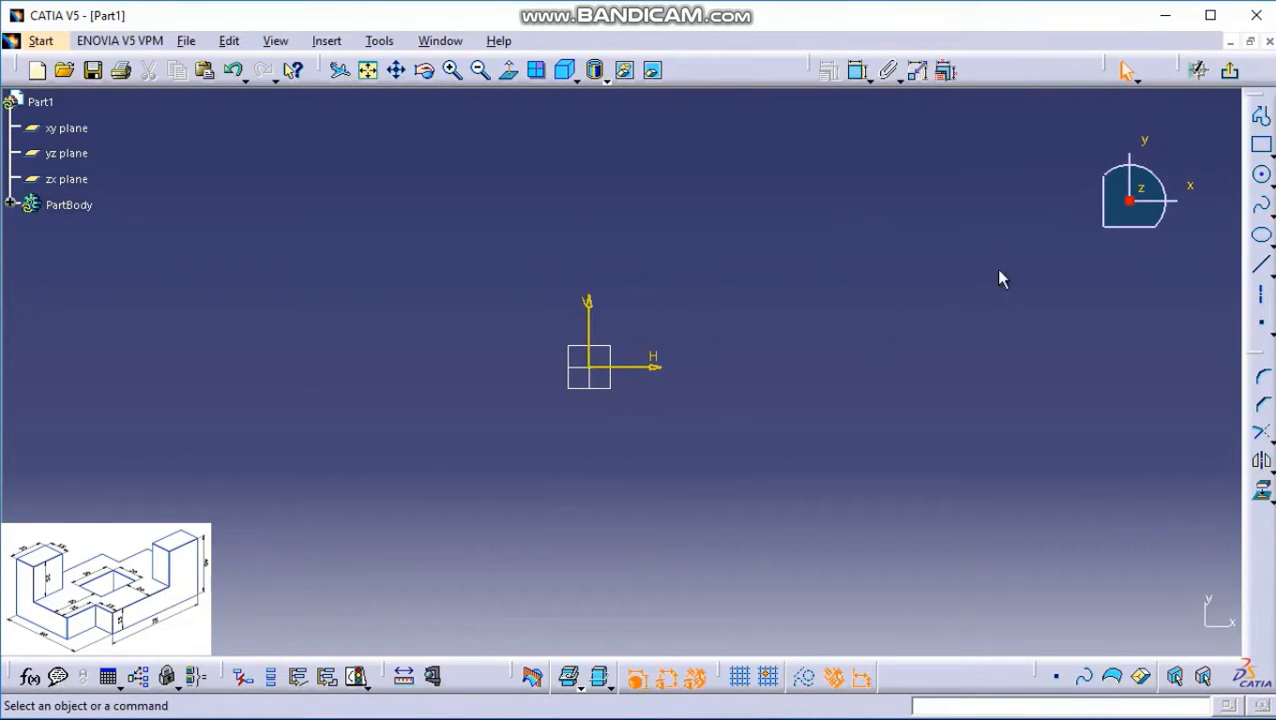
pyautogui.click(1261, 145)
pyautogui.click(352, 214)
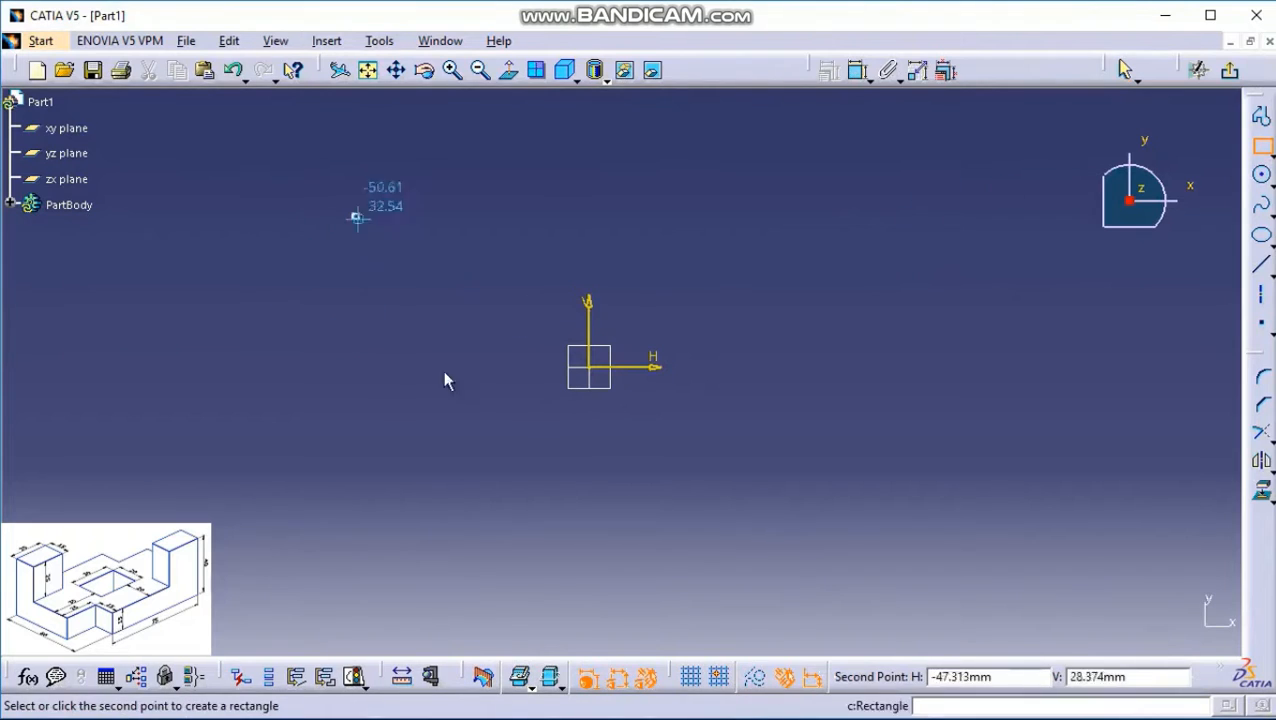
pyautogui.click(967, 566)
pyautogui.click(461, 461)
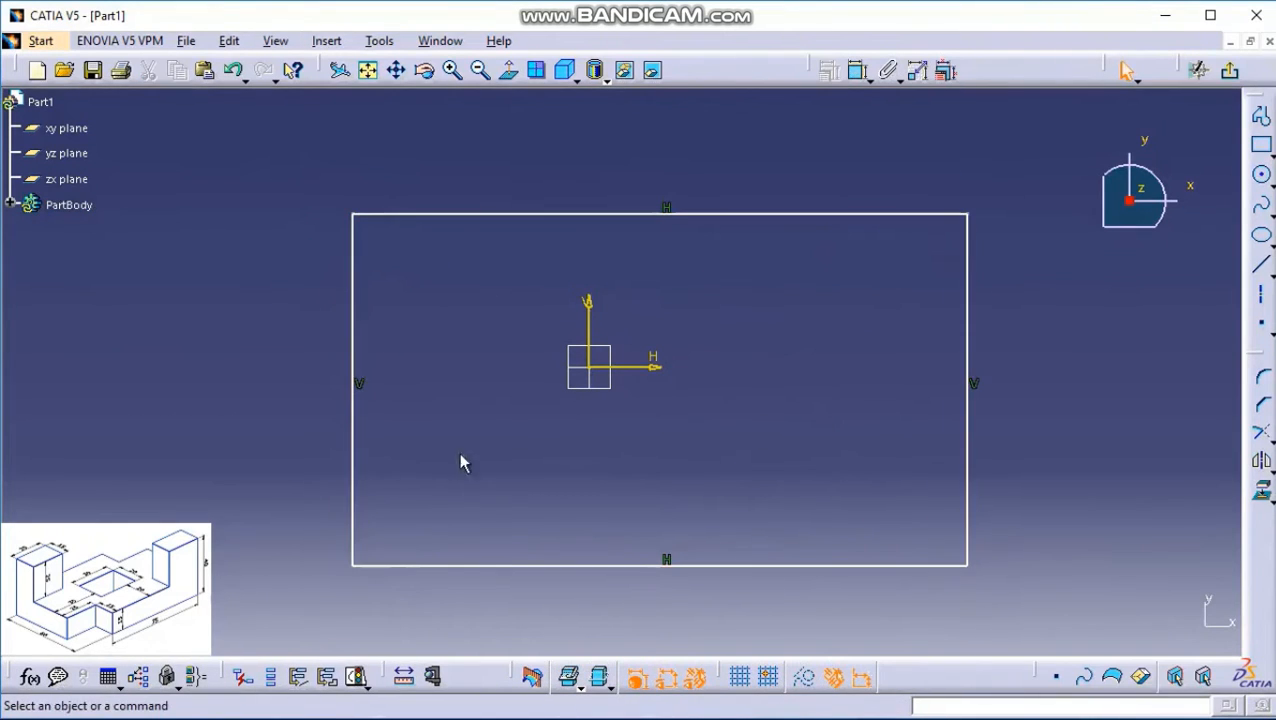
# Step: Constrain the rectangle's two vertical sides to be symmetric about the vertical sketch axis
pyautogui.click(353, 436)
pyautogui.keyDown('ctrl'); pyautogui.click(969, 404); pyautogui.keyUp('ctrl')
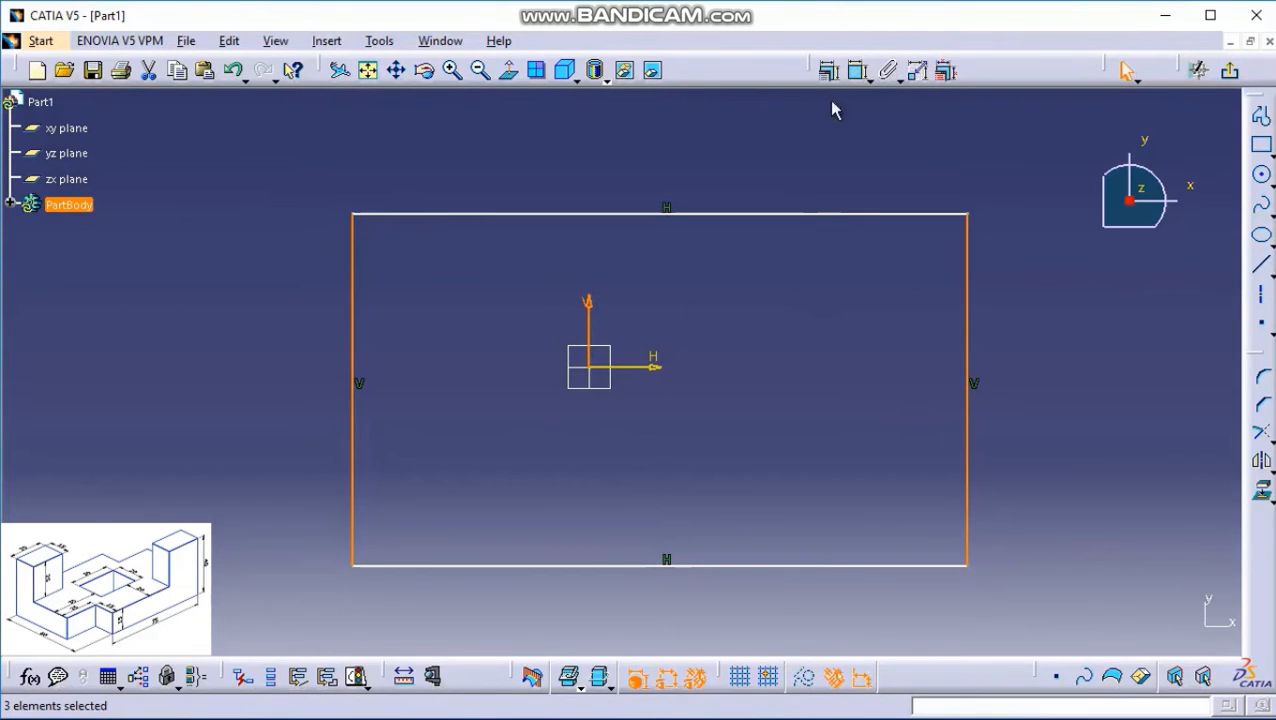
pyautogui.click(828, 70)
pyautogui.click(1012, 360)
pyautogui.click(1086, 436)
# Step: Constrain the rectangle's two horizontal sides to be symmetric about the horizontal sketch axis
pyautogui.click(738, 214)
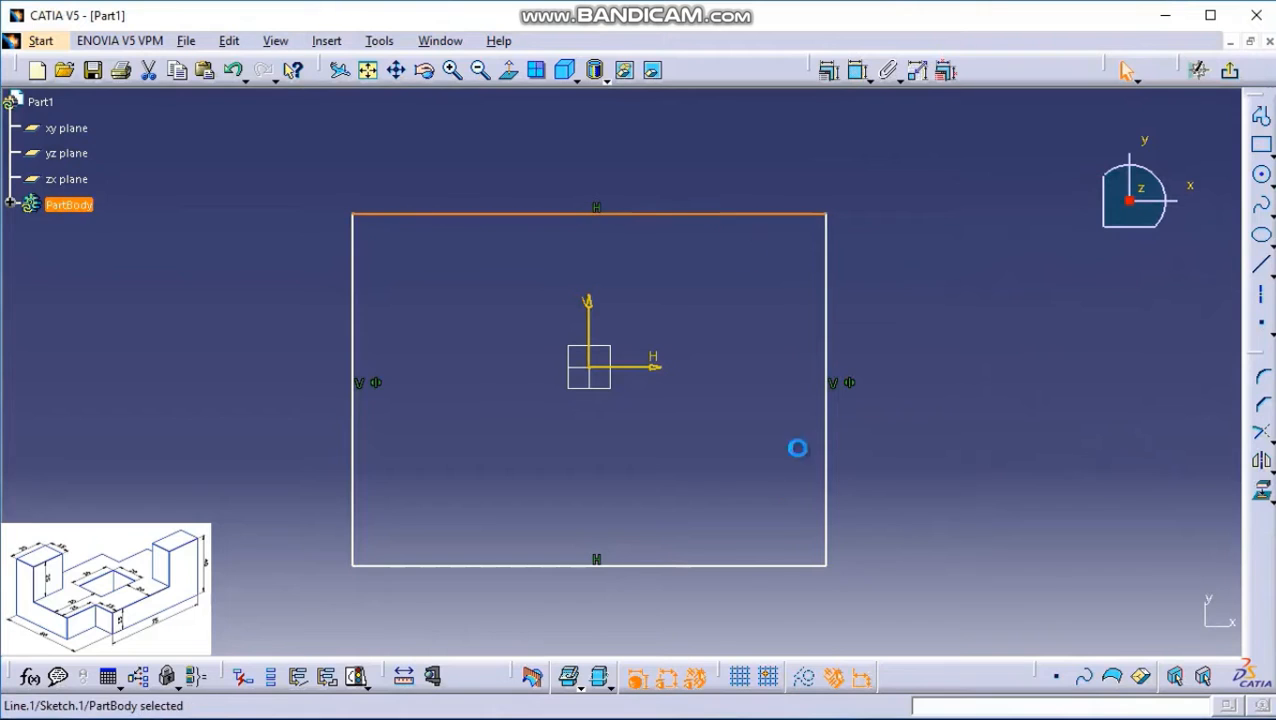
pyautogui.keyDown('ctrl'); pyautogui.click(714, 566); pyautogui.keyUp('ctrl')
pyautogui.keyDown('ctrl'); pyautogui.click(660, 368); pyautogui.keyUp('ctrl')
pyautogui.click(827, 76)
pyautogui.click(1014, 358)
pyautogui.click(1110, 442)
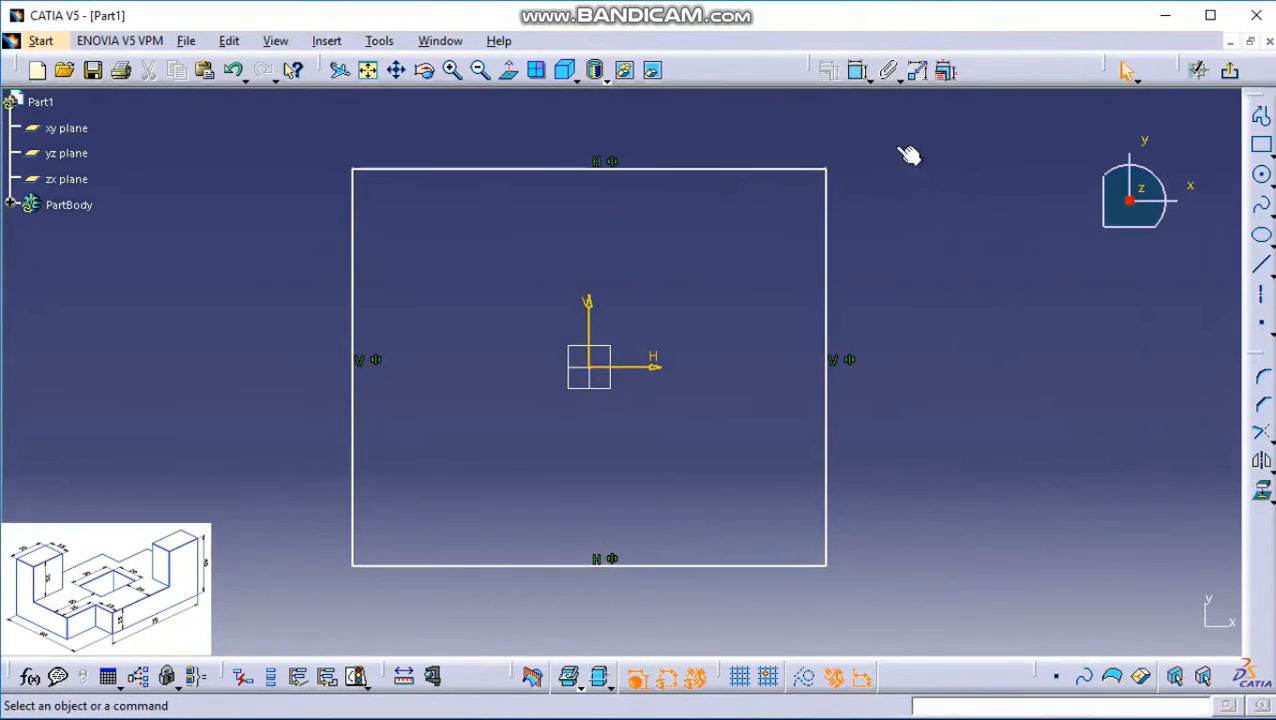
# Step: Dimension the rectangle's height and set it to 60 mm
pyautogui.click(859, 72)
pyautogui.click(827, 295)
pyautogui.click(931, 339)
pyautogui.doubleClick(938, 301)
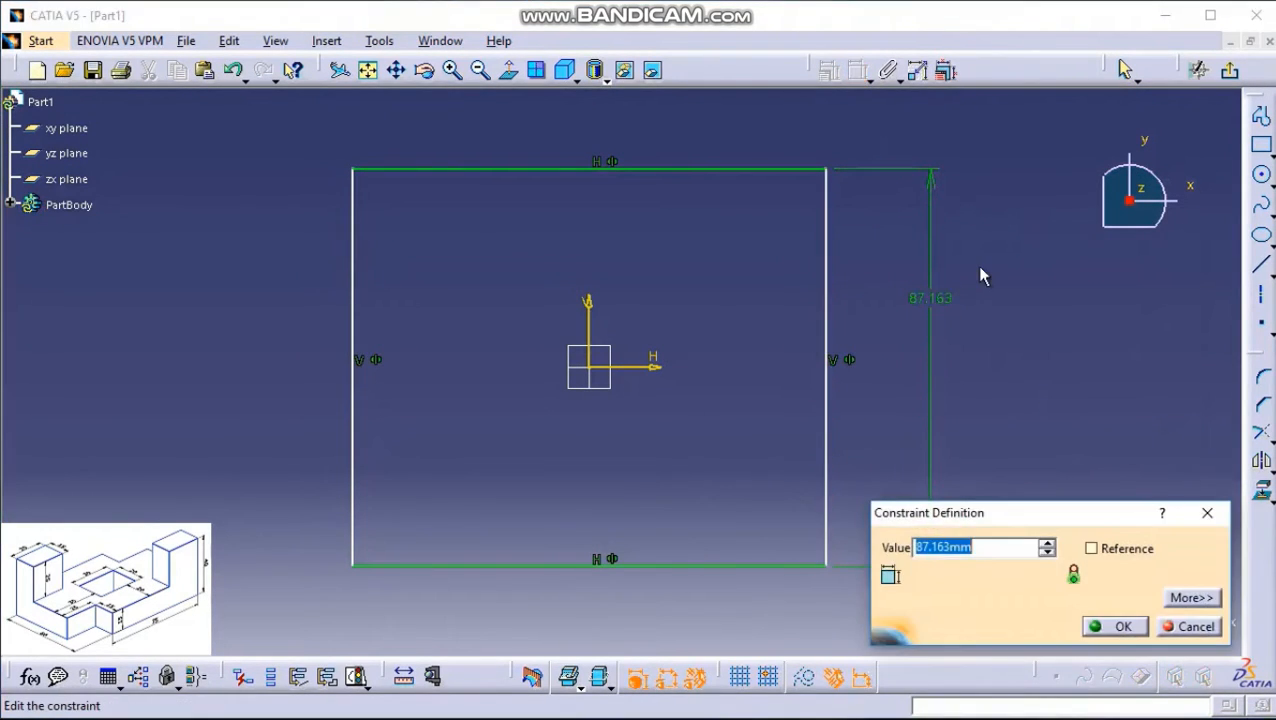
pyautogui.write('60')
pyautogui.press('Return')
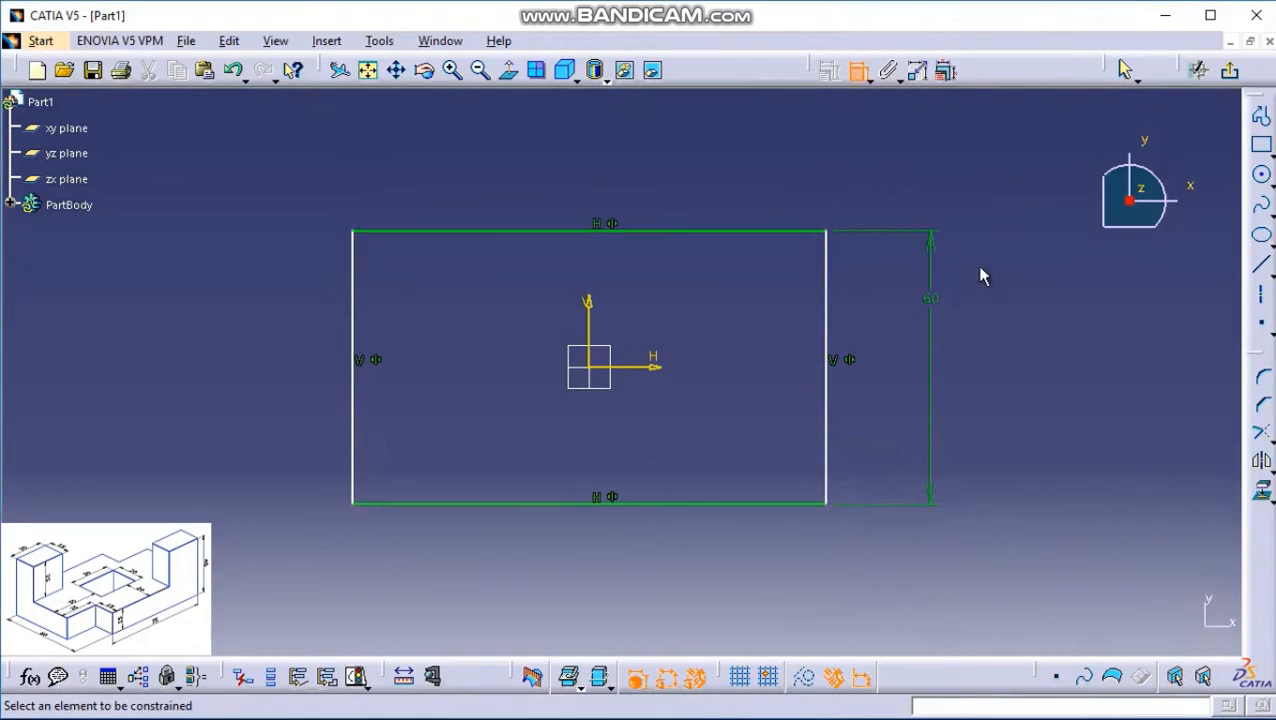
# Step: Dimension the rectangle's width, set it to 100 mm, and exit the sketch
pyautogui.click(778, 232)
pyautogui.click(688, 168)
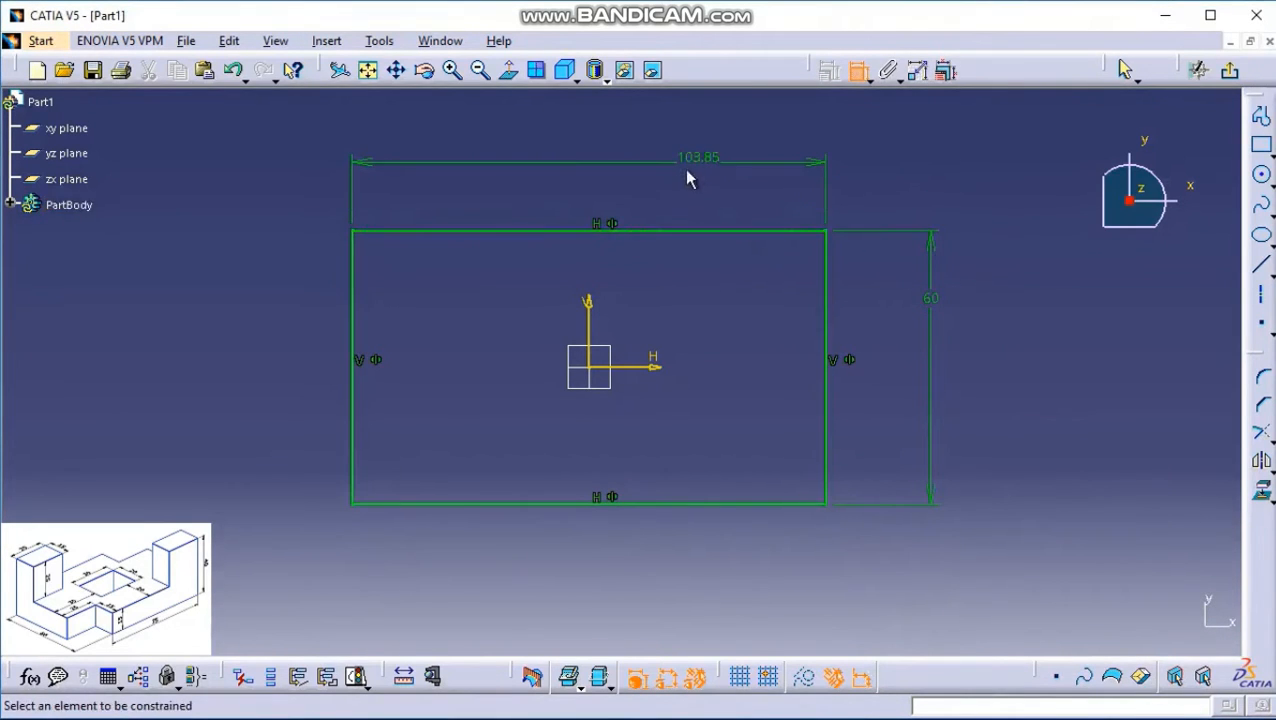
pyautogui.doubleClick(695, 157)
pyautogui.write('100')
pyautogui.press('Return')
pyautogui.click(1228, 72)
# Step: Extrude the rectangle sketch as a surface 15 mm along the sketch normal
pyautogui.moveTo(854, 383)
pyautogui.mouseDown(button='middle')
pyautogui.moveTo(800, 319)
pyautogui.moveTo(835, 345)
pyautogui.mouseUp(button='middle')
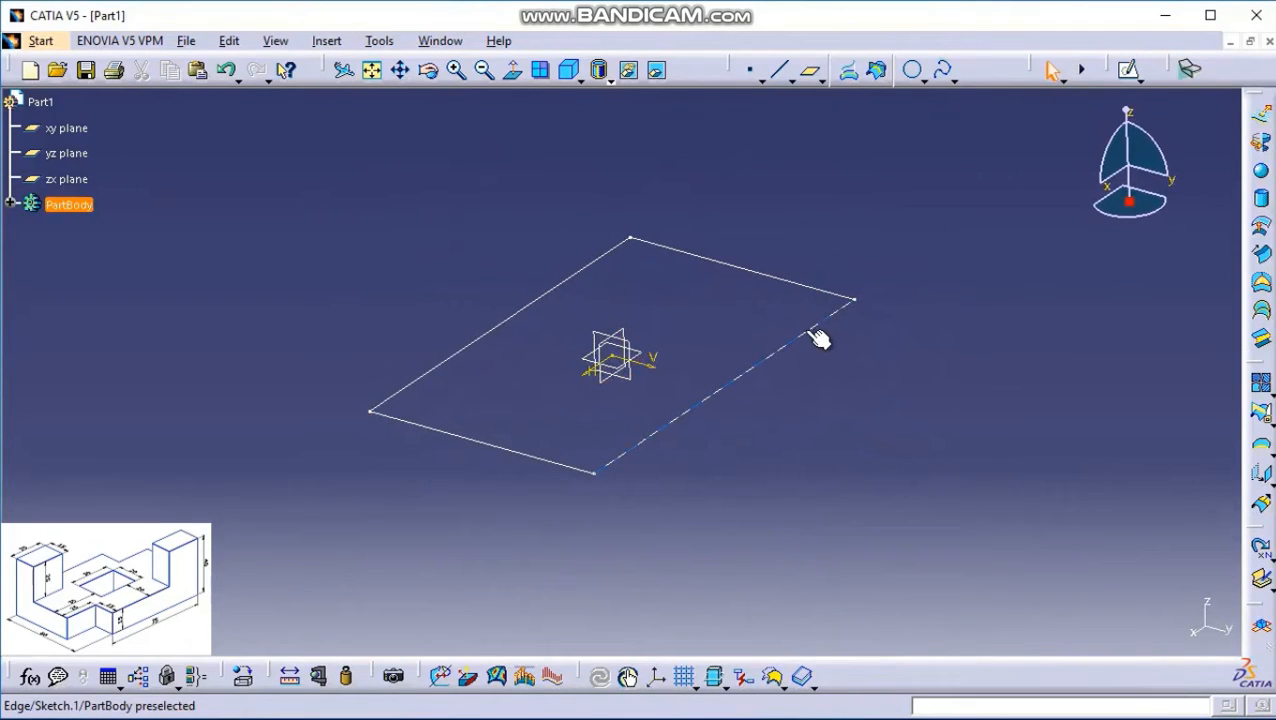
pyautogui.click(1260, 114)
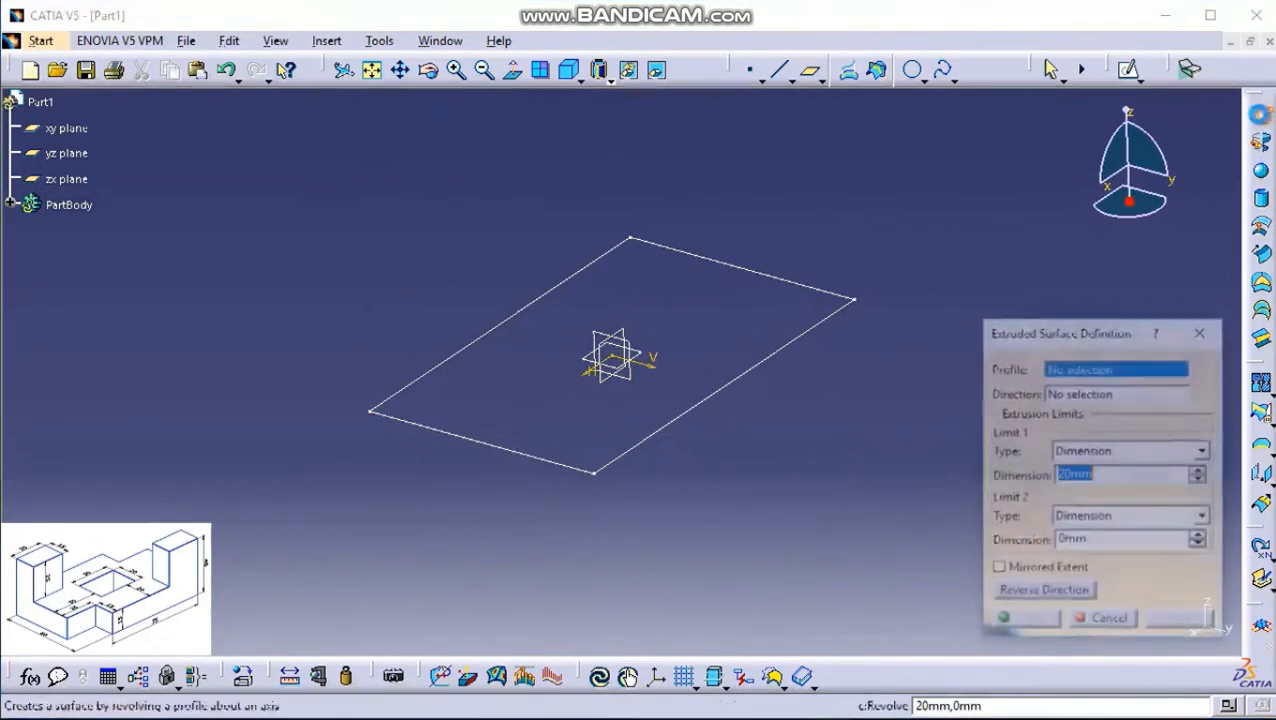
pyautogui.click(815, 320)
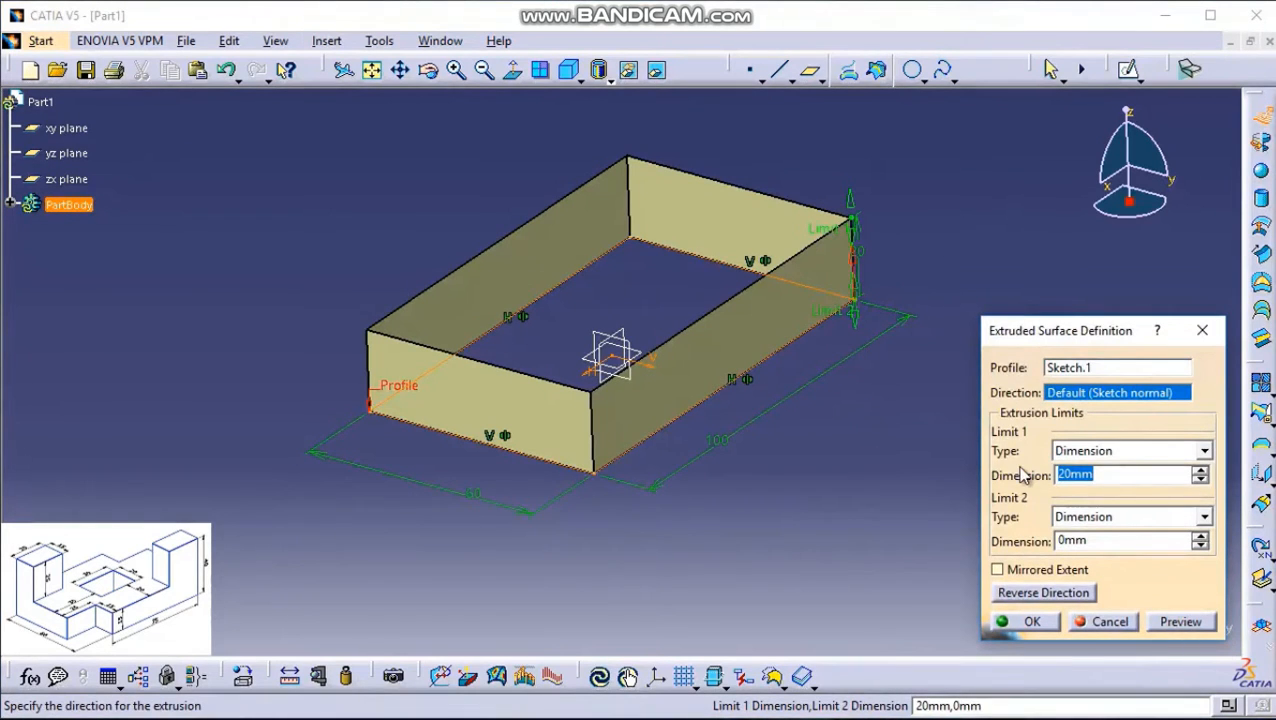
pyautogui.write('15')
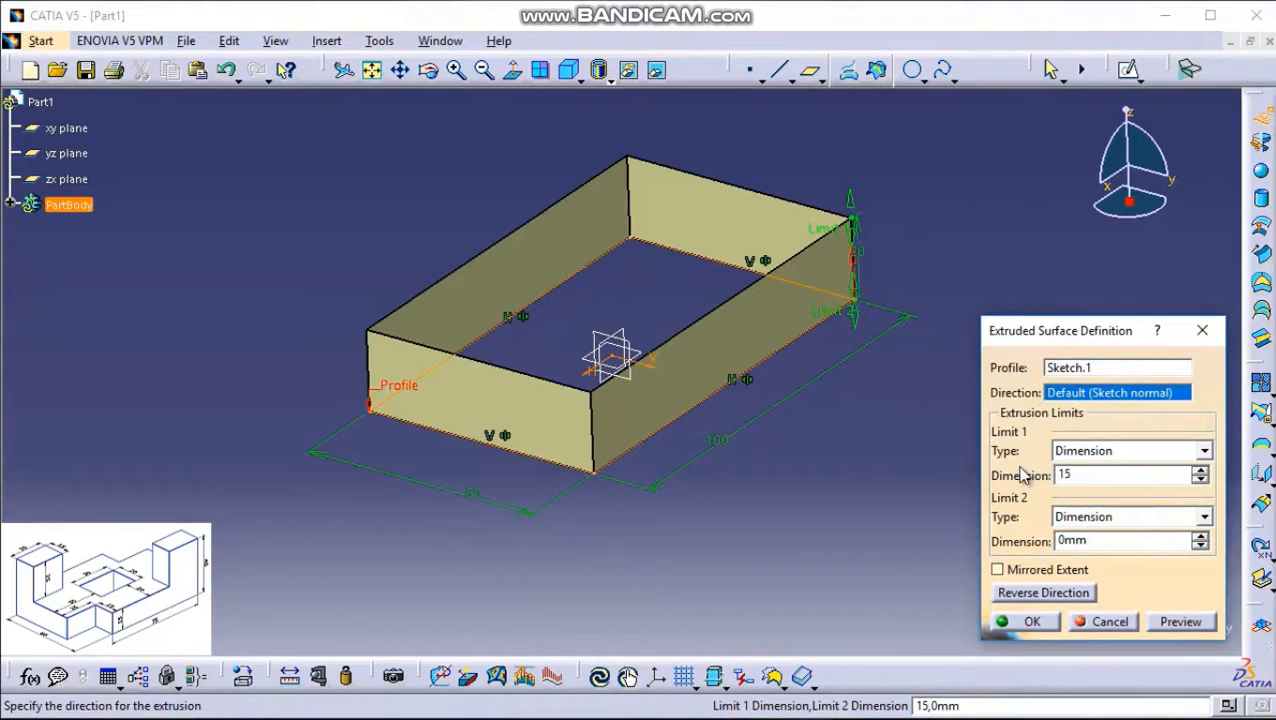
pyautogui.click(1033, 622)
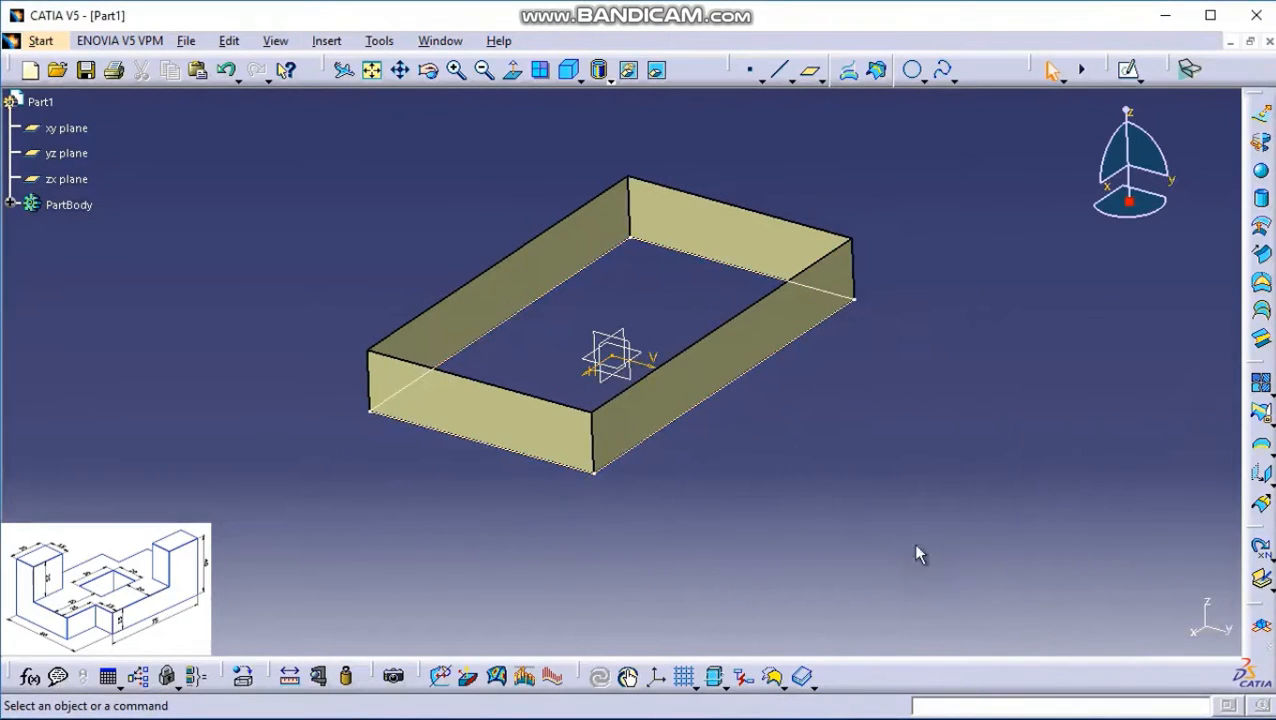
# Step: Hide the rectangle sketch at the base of the extruded walls
pyautogui.click(783, 347)
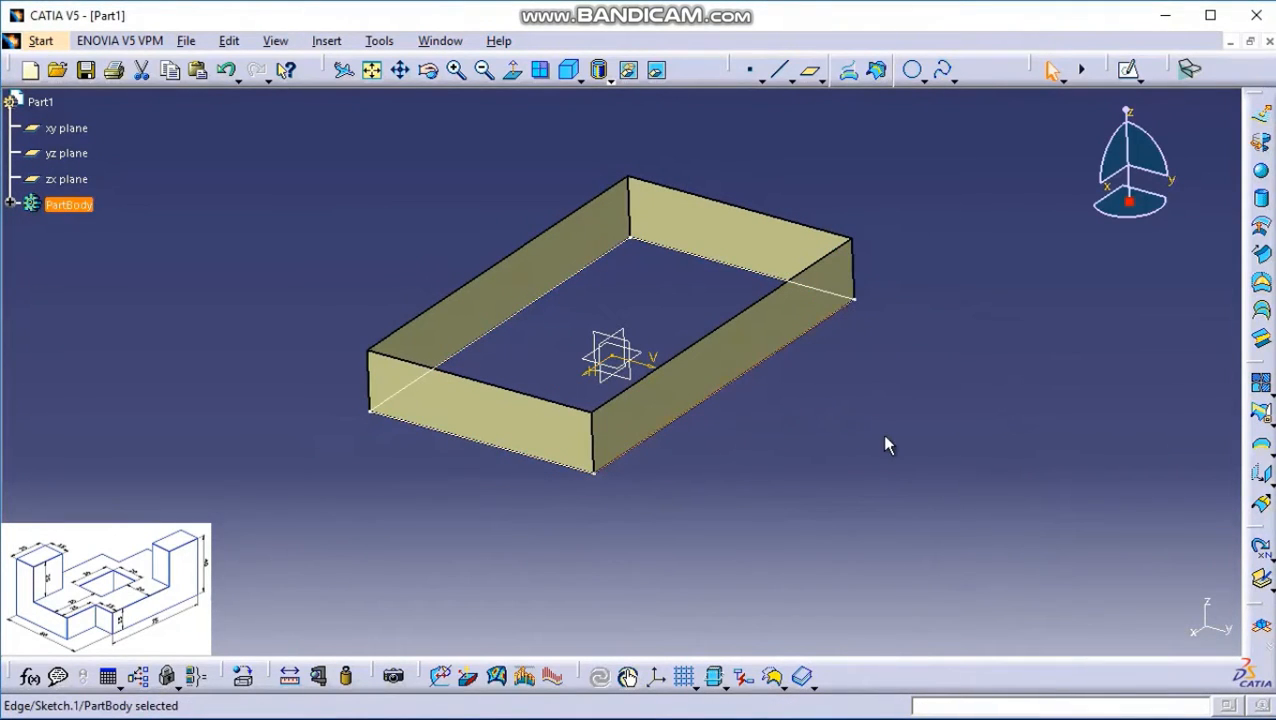
pyautogui.click(628, 71)
pyautogui.moveTo(447, 308)
pyautogui.mouseDown(button='middle')
pyautogui.moveTo(442, 237)
pyautogui.moveTo(450, 279)
pyautogui.moveTo(473, 293)
pyautogui.moveTo(618, 299)
pyautogui.moveTo(615, 286)
pyautogui.moveTo(603, 320)
pyautogui.mouseUp(button='middle')
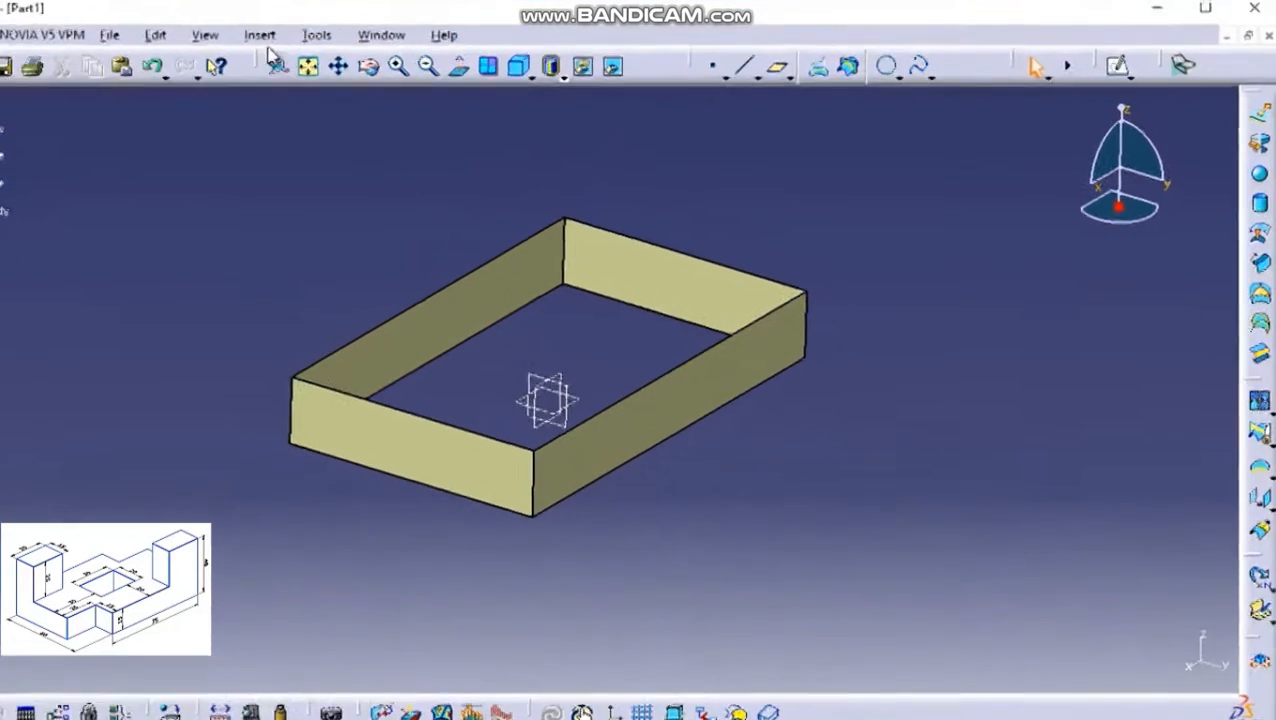
# Step: Close the top of the extruded walls with a Fill surface bounded by their four upper edges
pyautogui.click(259, 35)
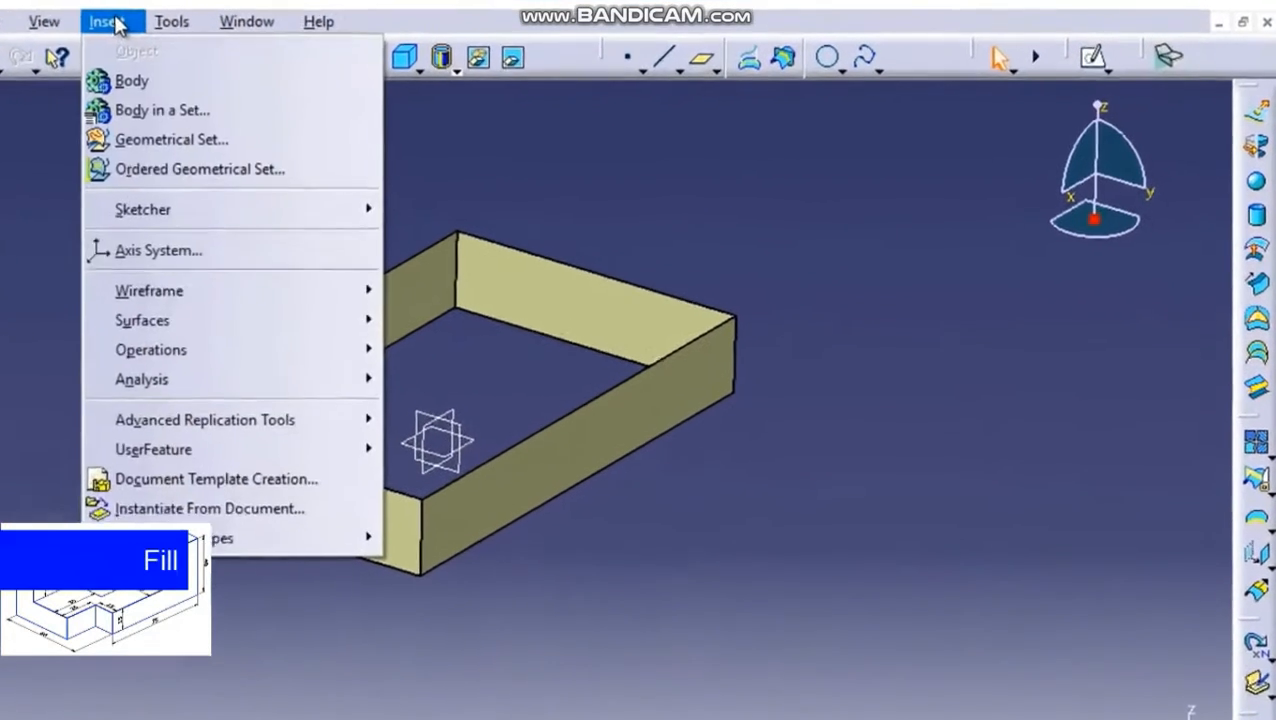
pyautogui.moveTo(318, 303)
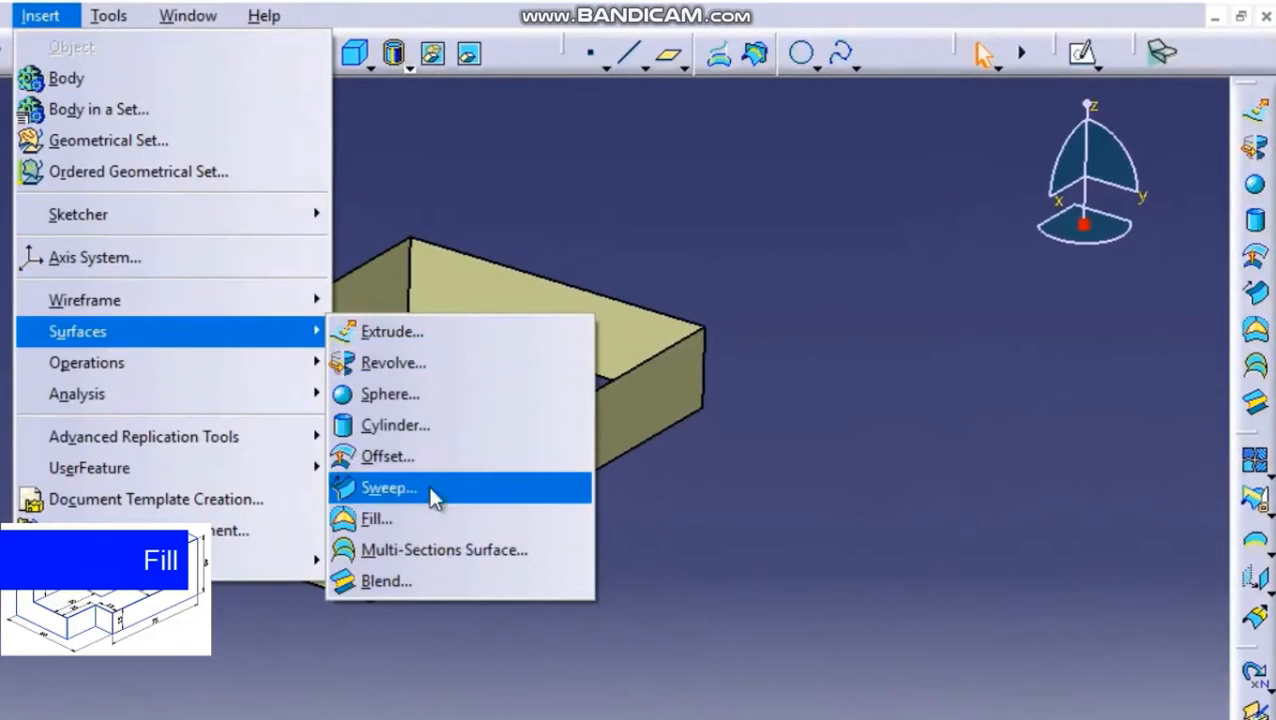
pyautogui.click(385, 519)
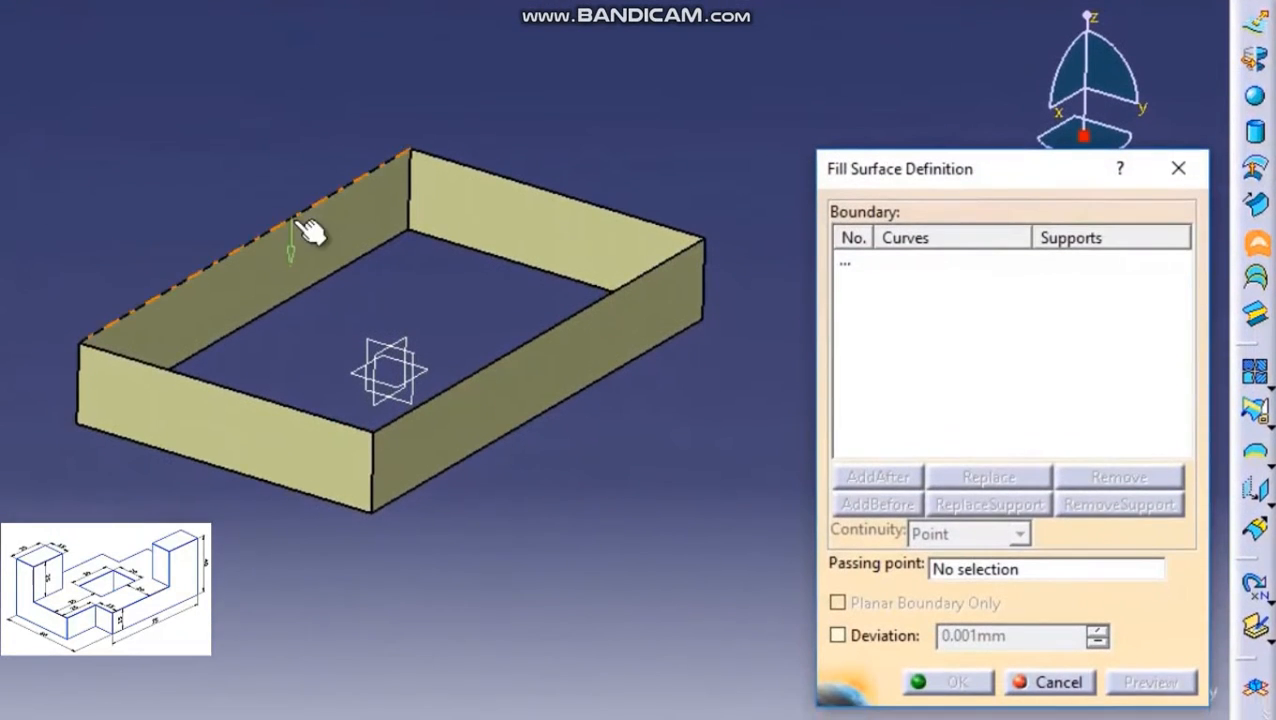
pyautogui.click(290, 249)
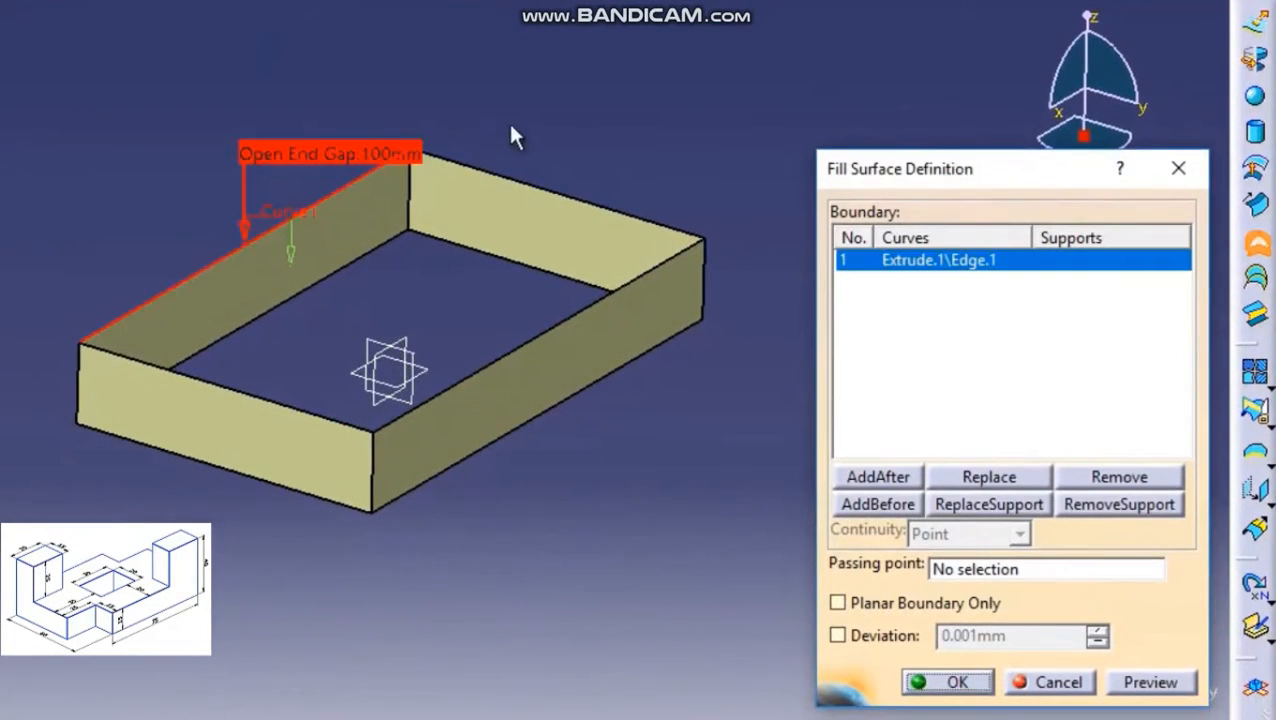
pyautogui.click(522, 188)
pyautogui.click(576, 318)
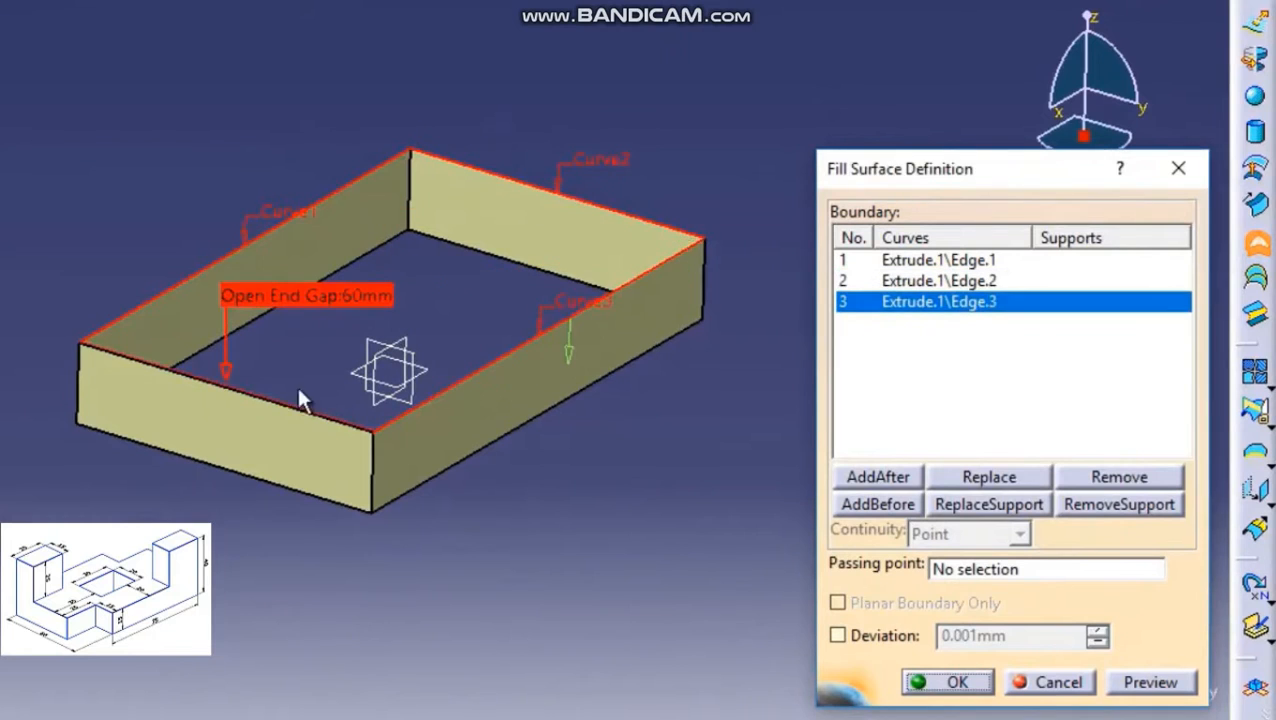
pyautogui.click(300, 412)
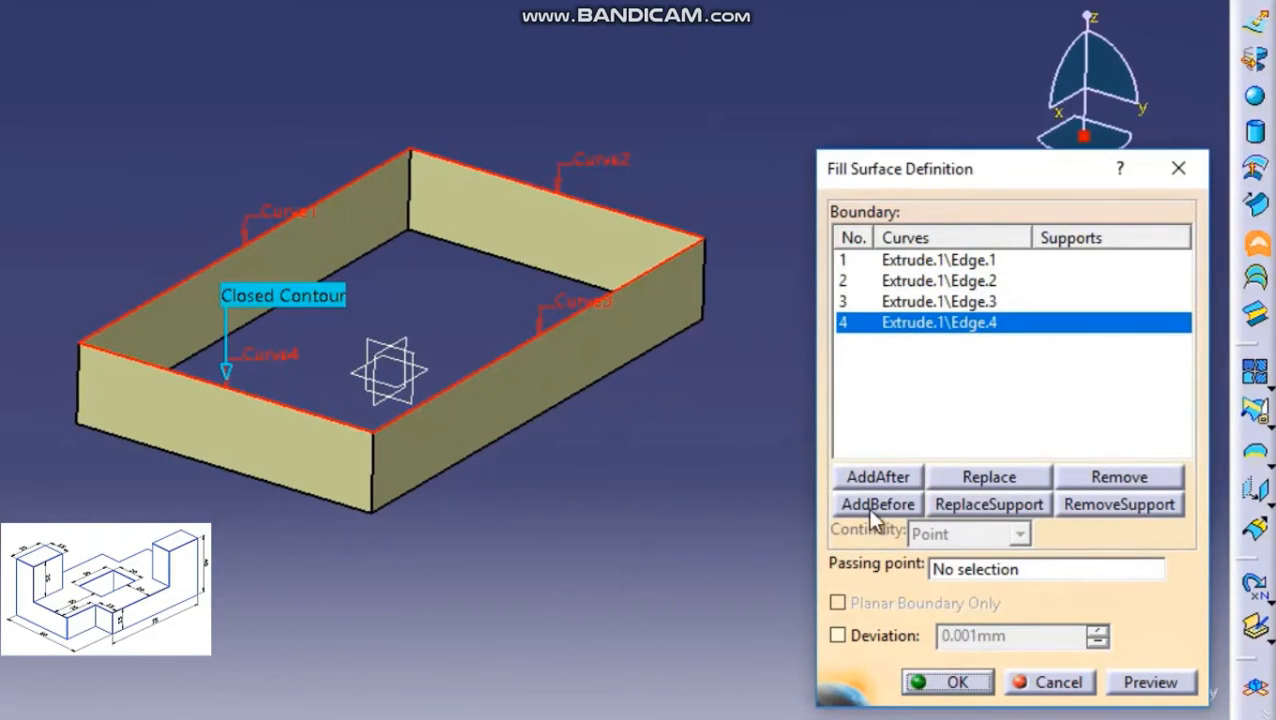
pyautogui.click(945, 683)
# Step: Join the filled top surface and the extruded side walls into one surface
pyautogui.moveTo(618, 584); pyautogui.dragTo(733, 521, button='middle')
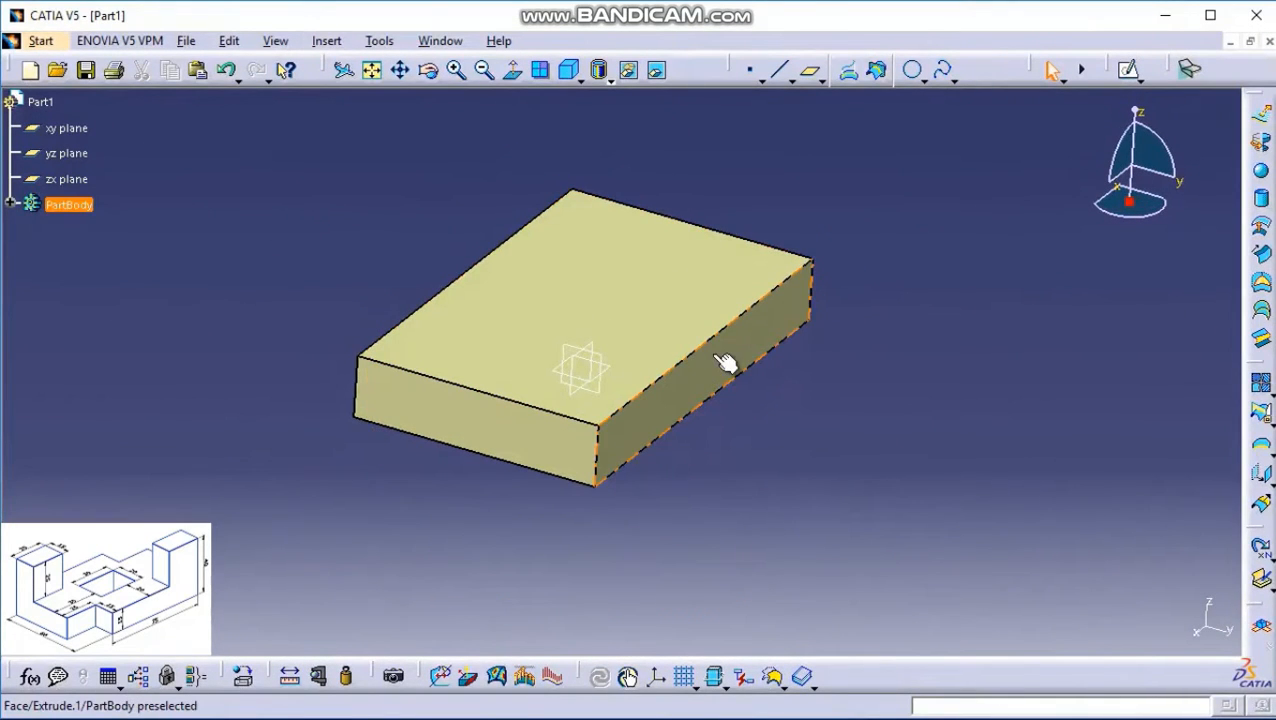
pyautogui.click(326, 40)
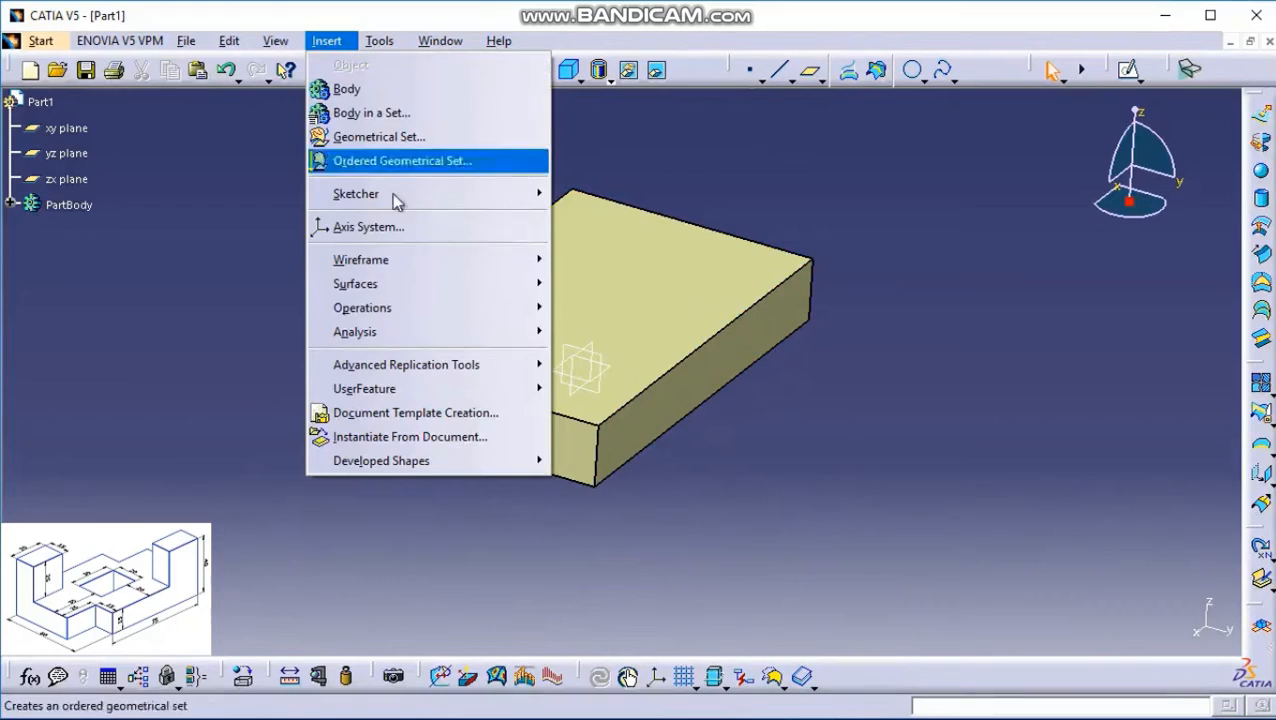
pyautogui.moveTo(393, 314)
pyautogui.click(567, 308)
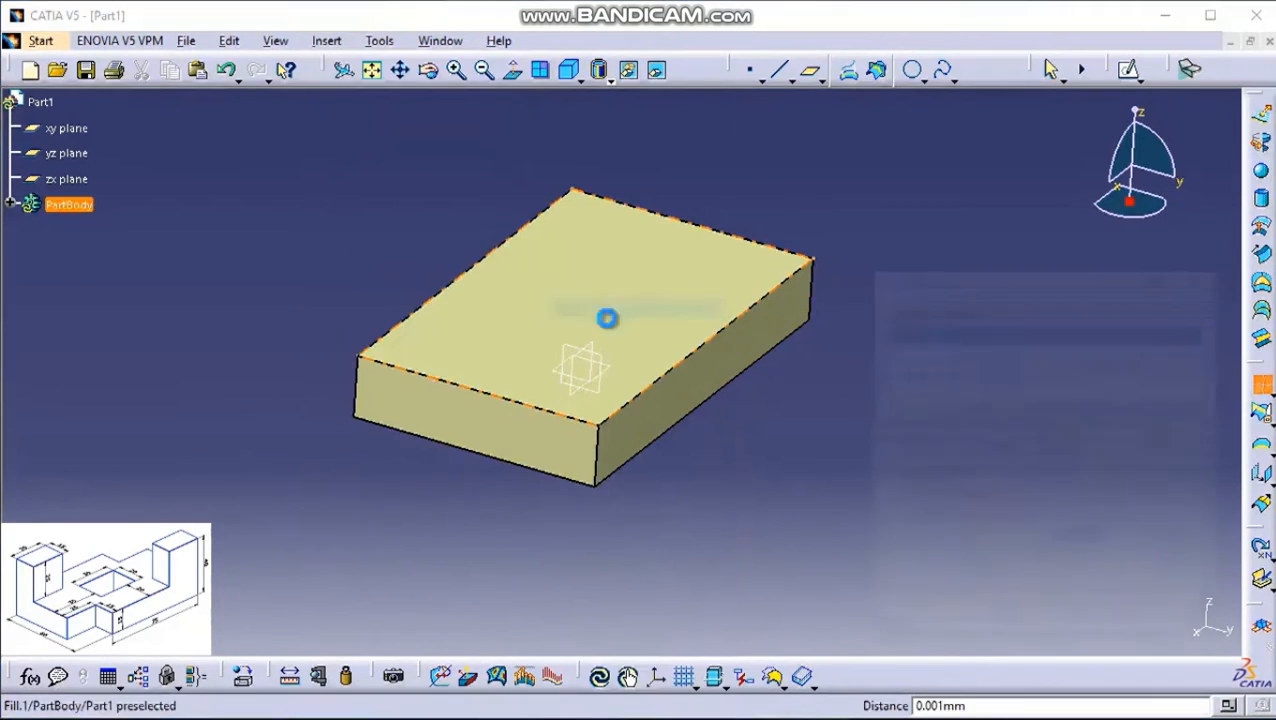
pyautogui.moveTo(808, 367); pyautogui.dragTo(748, 391, button='middle')
pyautogui.click(661, 353)
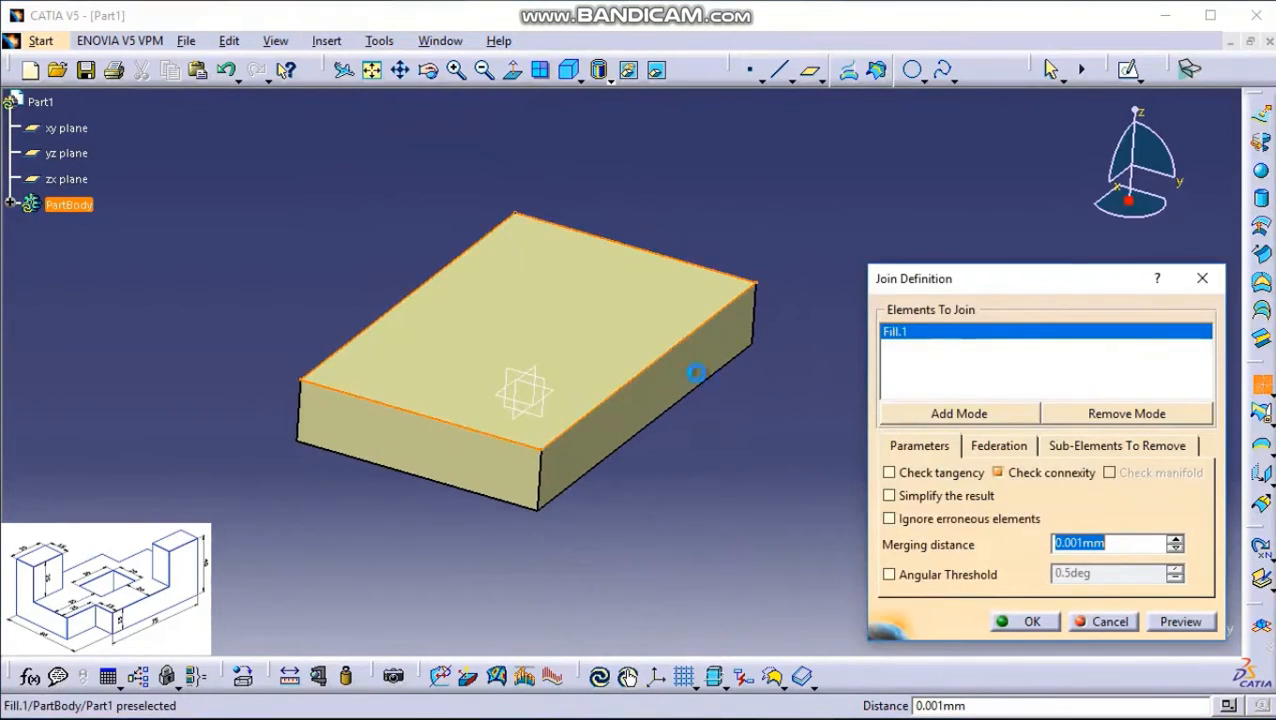
pyautogui.click(703, 362)
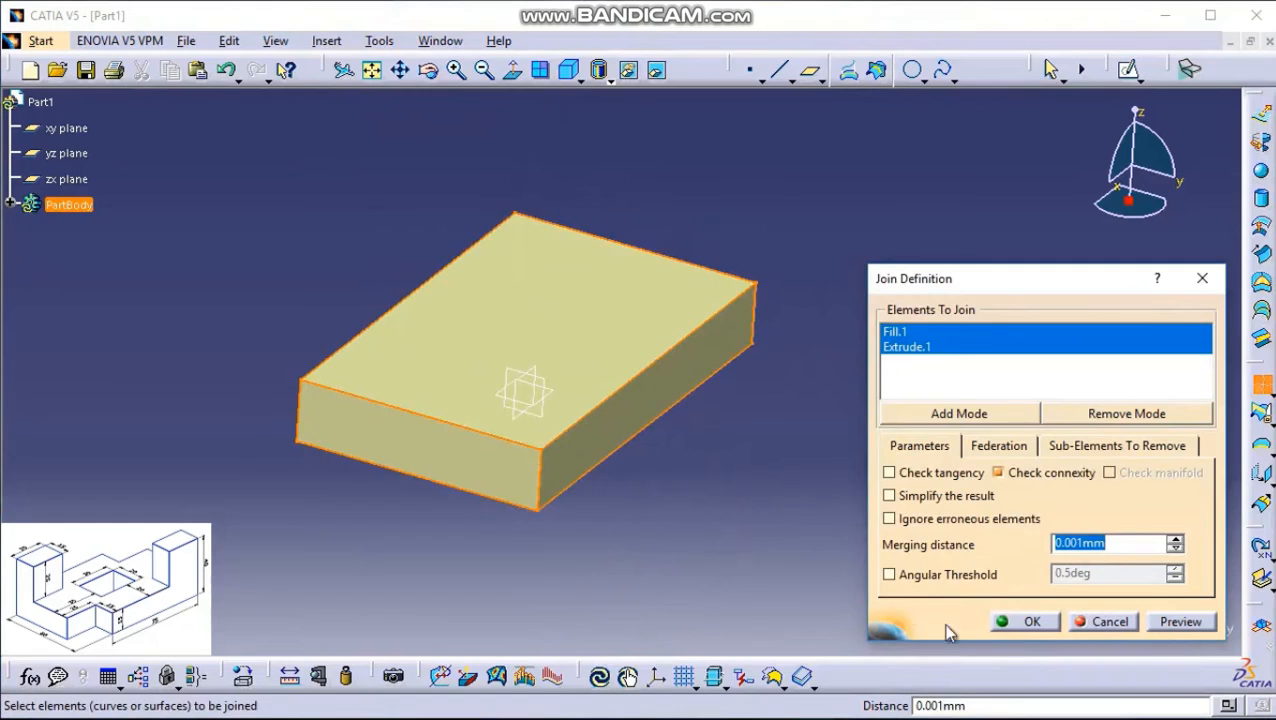
pyautogui.click(1033, 622)
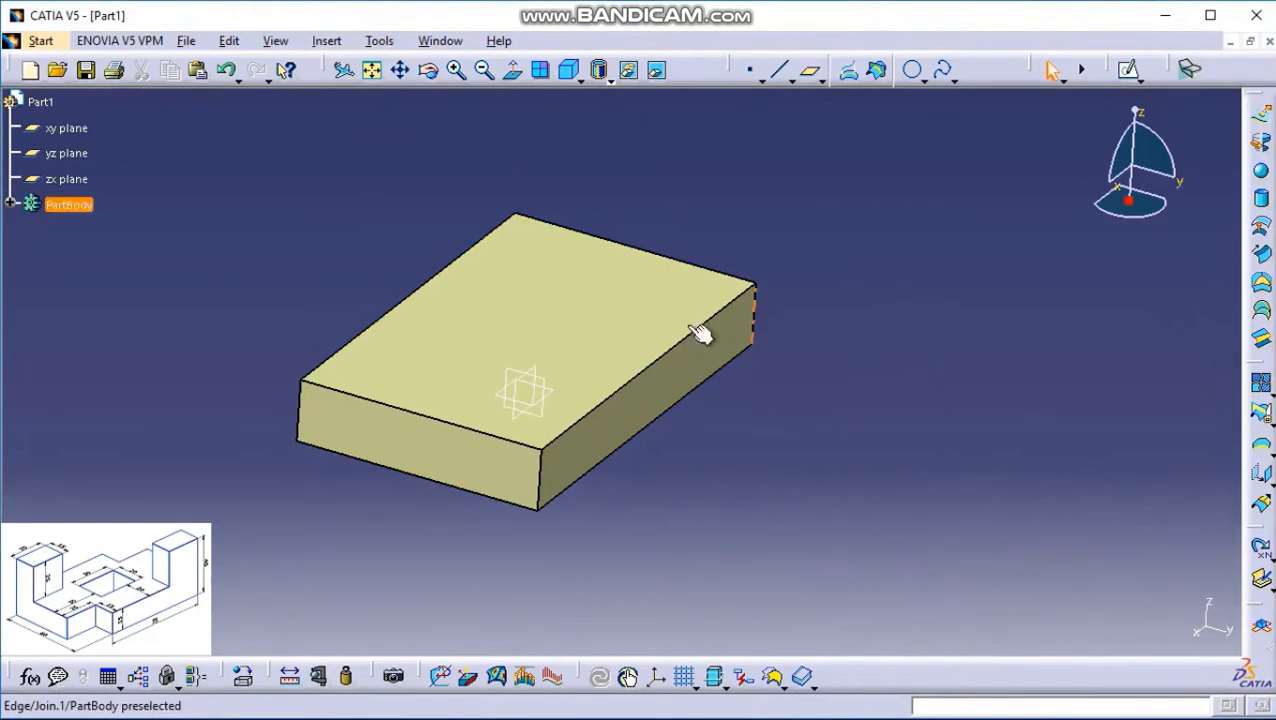
pyautogui.click(598, 307)
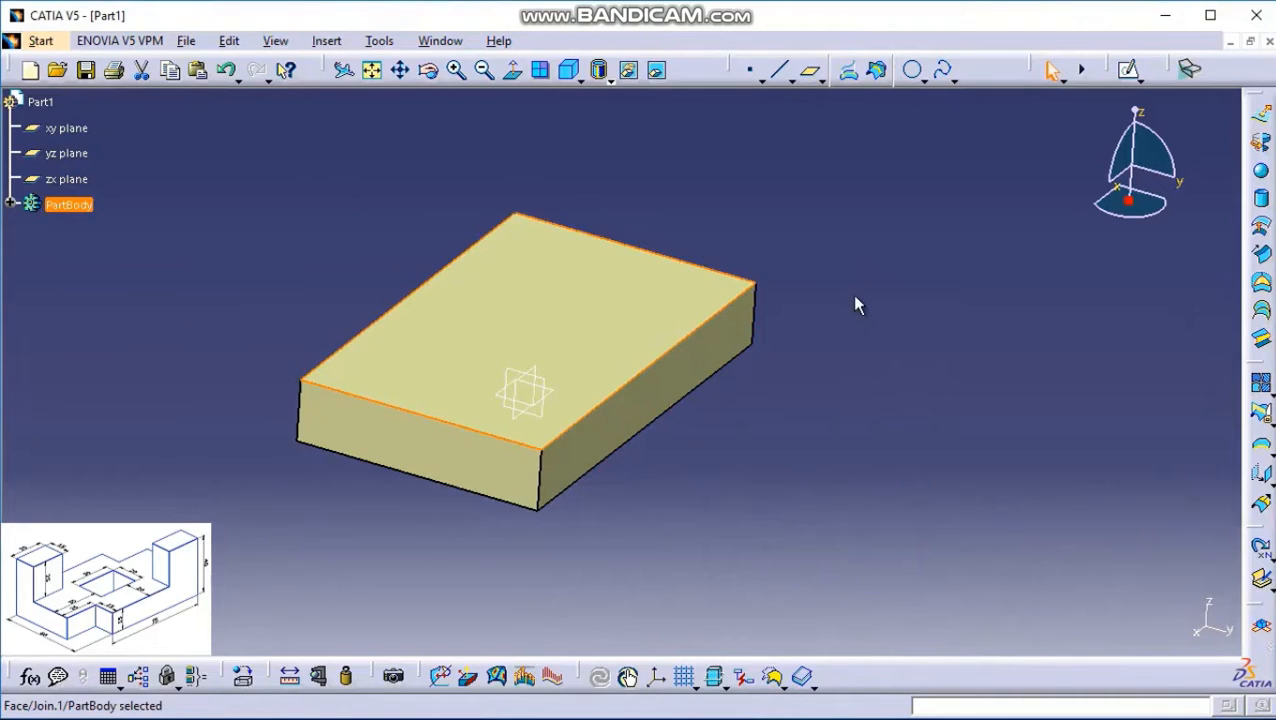
pyautogui.click(630, 71)
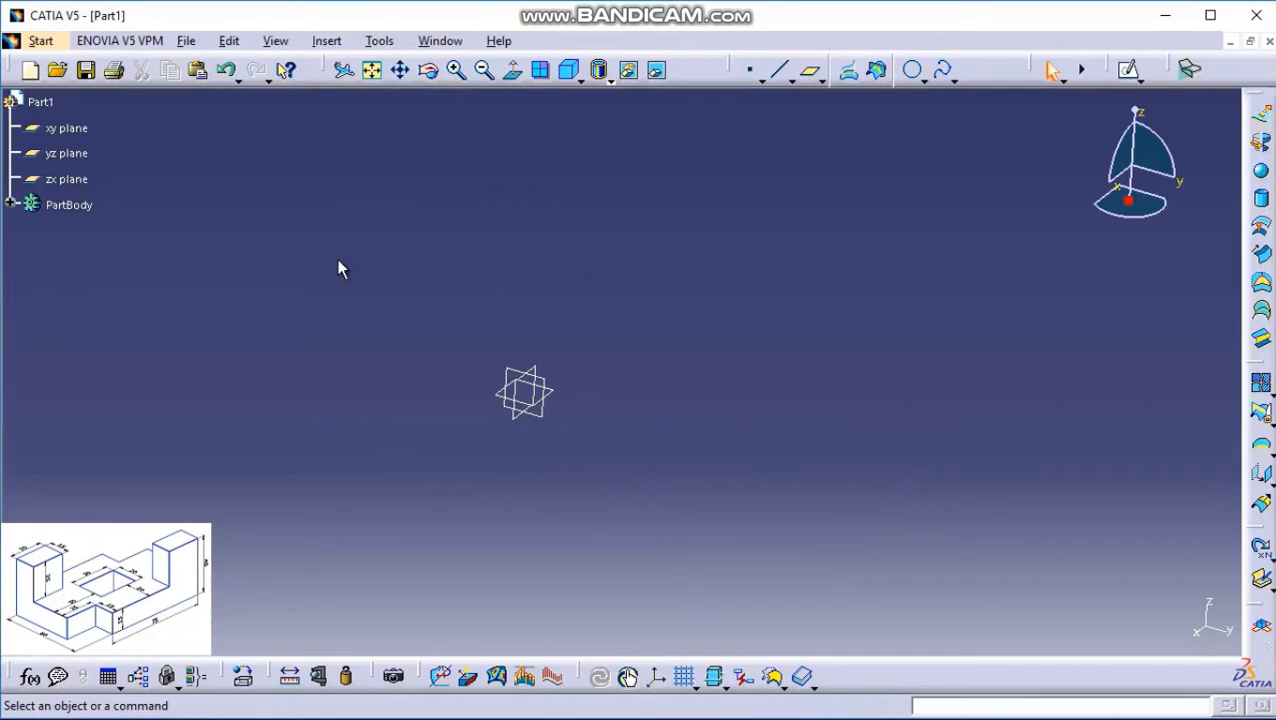
pyautogui.click(227, 71)
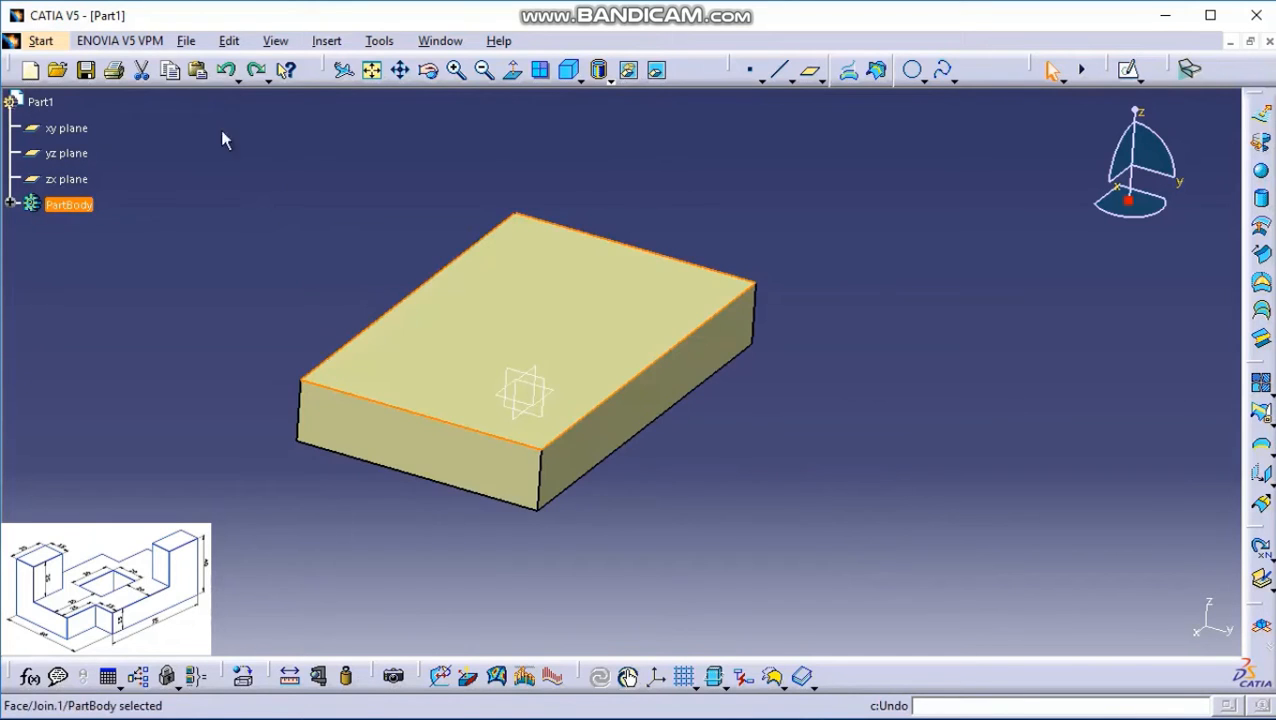
pyautogui.click(712, 205)
# Step: Open a new sketch on the top face of the joined block
pyautogui.moveTo(712, 205); pyautogui.dragTo(750, 255, button='middle')
pyautogui.click(679, 293)
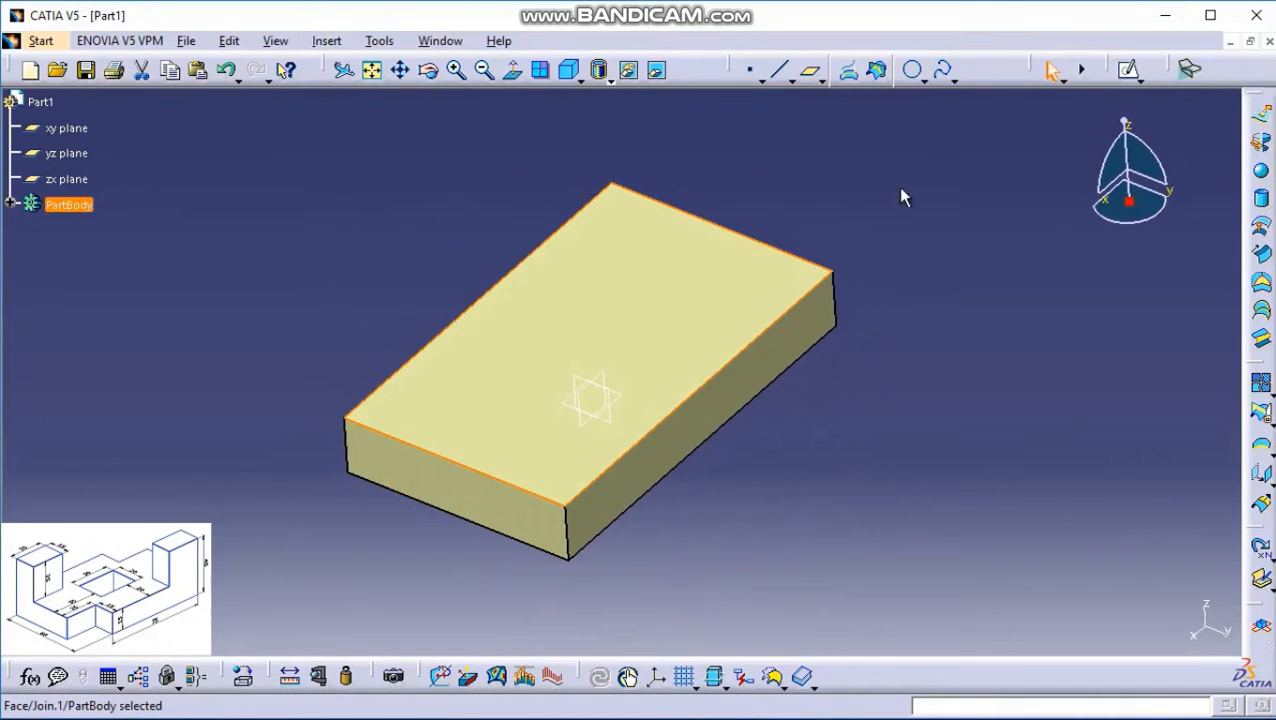
pyautogui.click(1126, 69)
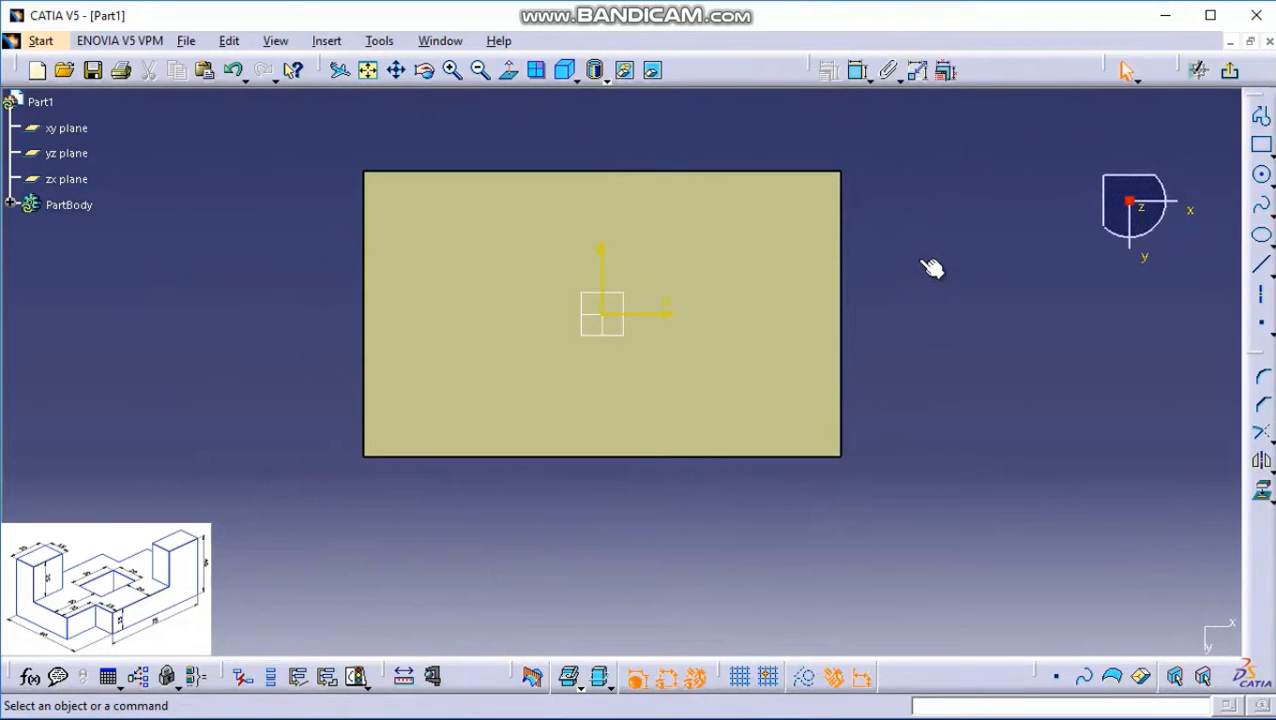
# Step: Orient the view normal to the sketch plane so the block's top face is seen from above
pyautogui.moveTo(931, 268); pyautogui.dragTo(715, 327, button='middle')
pyautogui.moveTo(863, 296); pyautogui.dragTo(652, 363, button='middle')
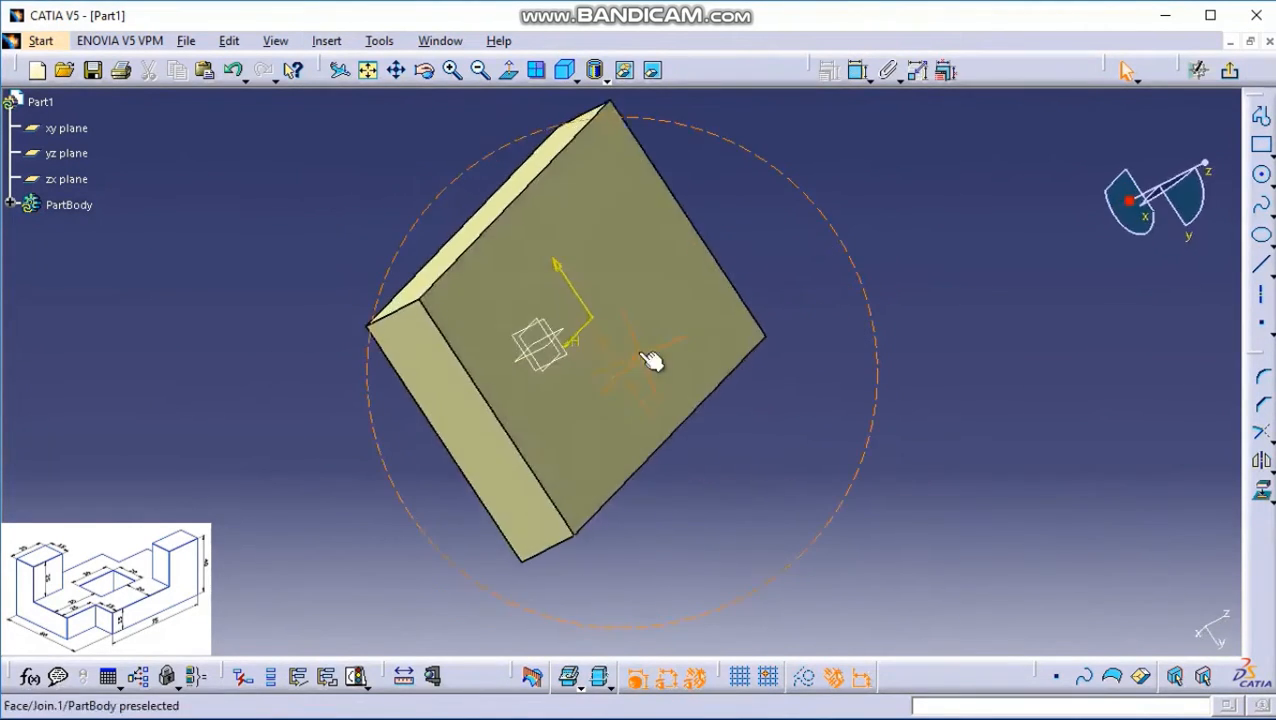
pyautogui.moveTo(515, 330); pyautogui.dragTo(858, 224, button='middle')
pyautogui.moveTo(612, 322)
pyautogui.mouseDown(button='middle')
pyautogui.moveTo(652, 296)
pyautogui.moveTo(649, 341)
pyautogui.moveTo(590, 322)
pyautogui.mouseUp(button='middle')
pyautogui.click(511, 72)
pyautogui.click(511, 72)
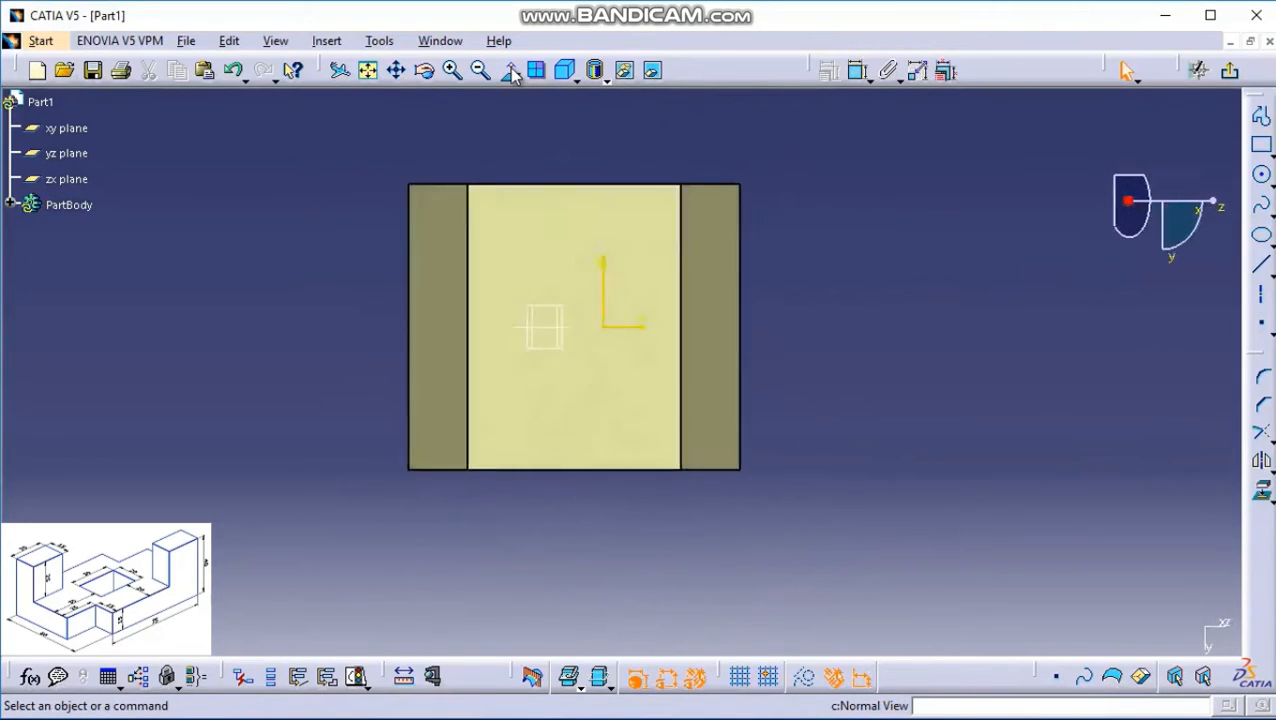
pyautogui.click(511, 72)
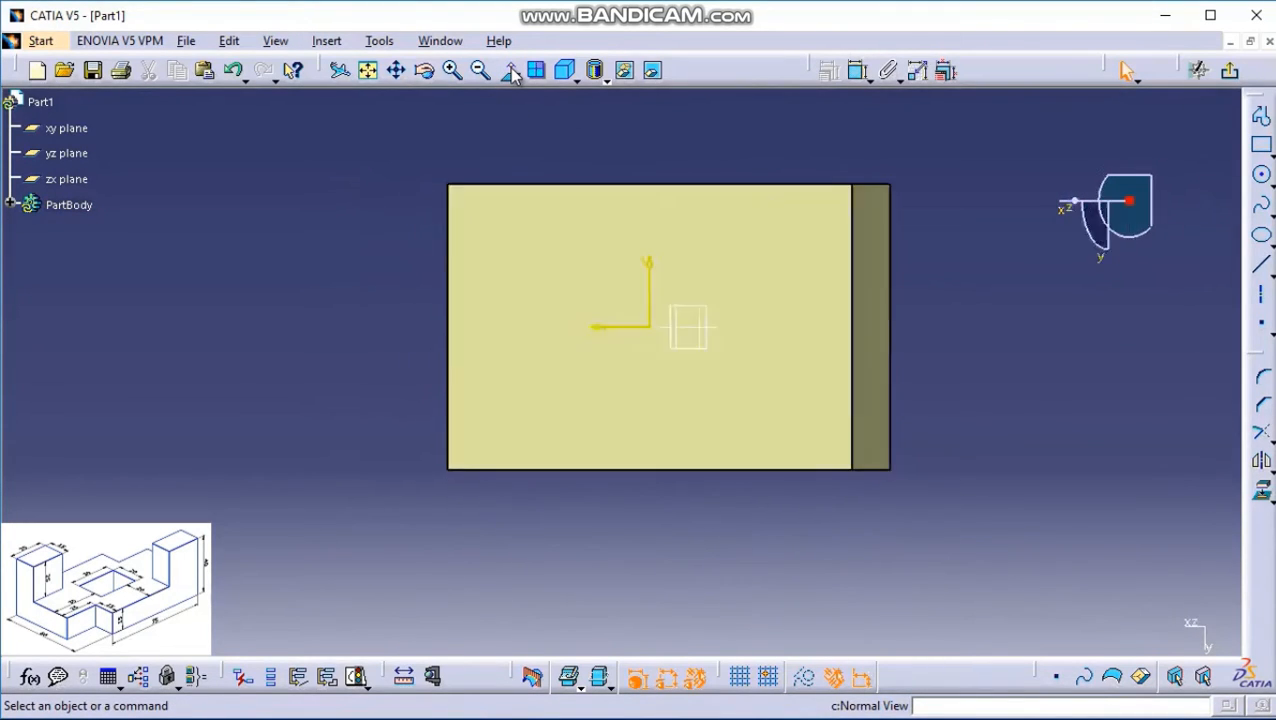
pyautogui.click(511, 72)
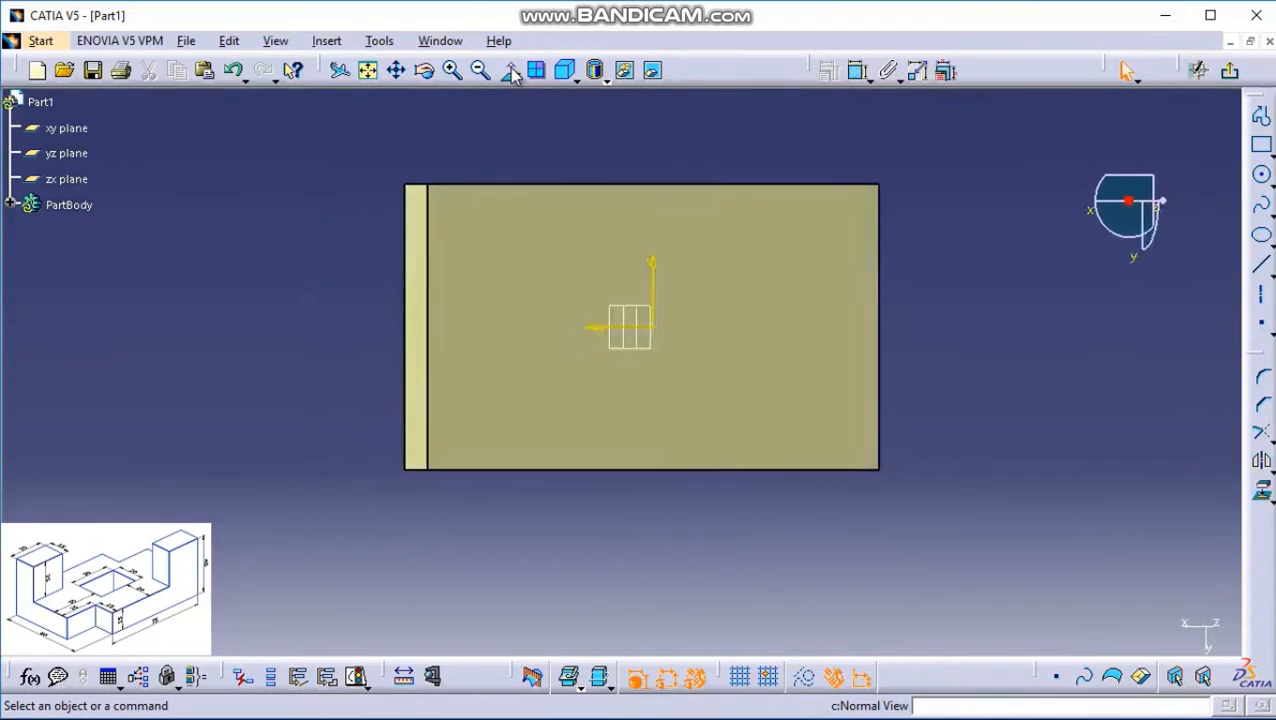
pyautogui.click(511, 72)
pyautogui.click(511, 72)
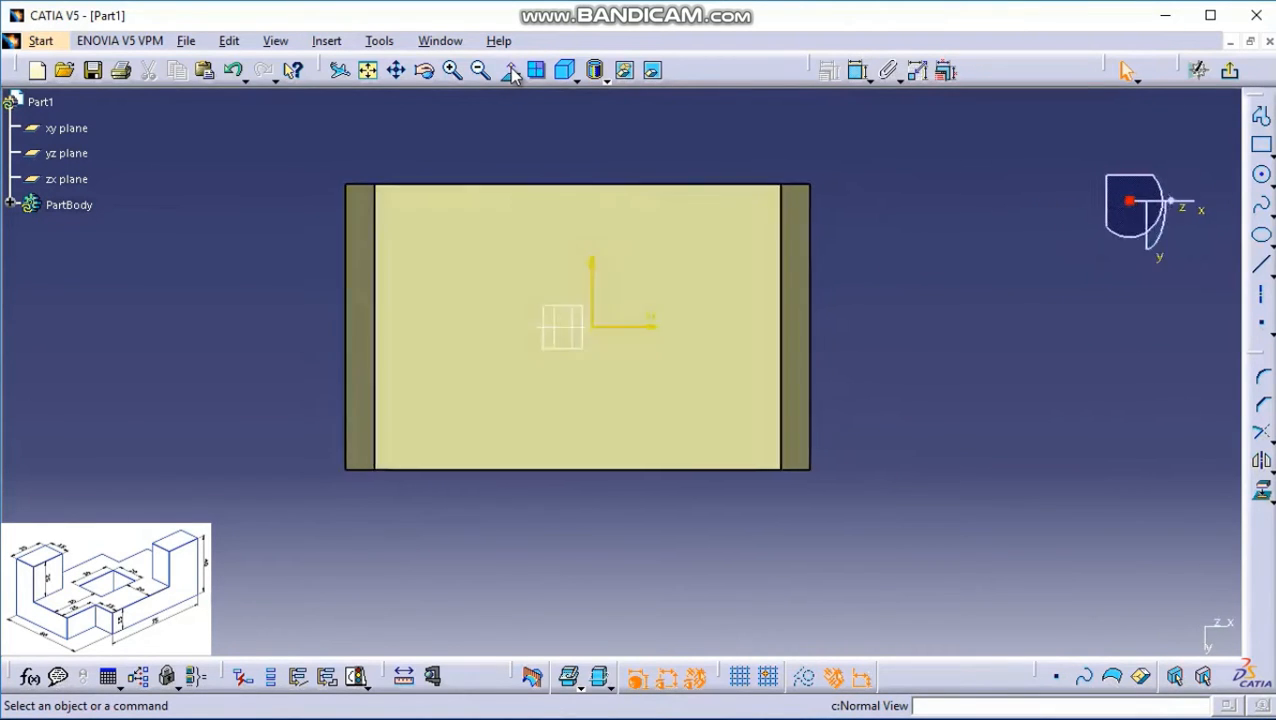
pyautogui.moveTo(487, 288); pyautogui.dragTo(658, 330, button='middle')
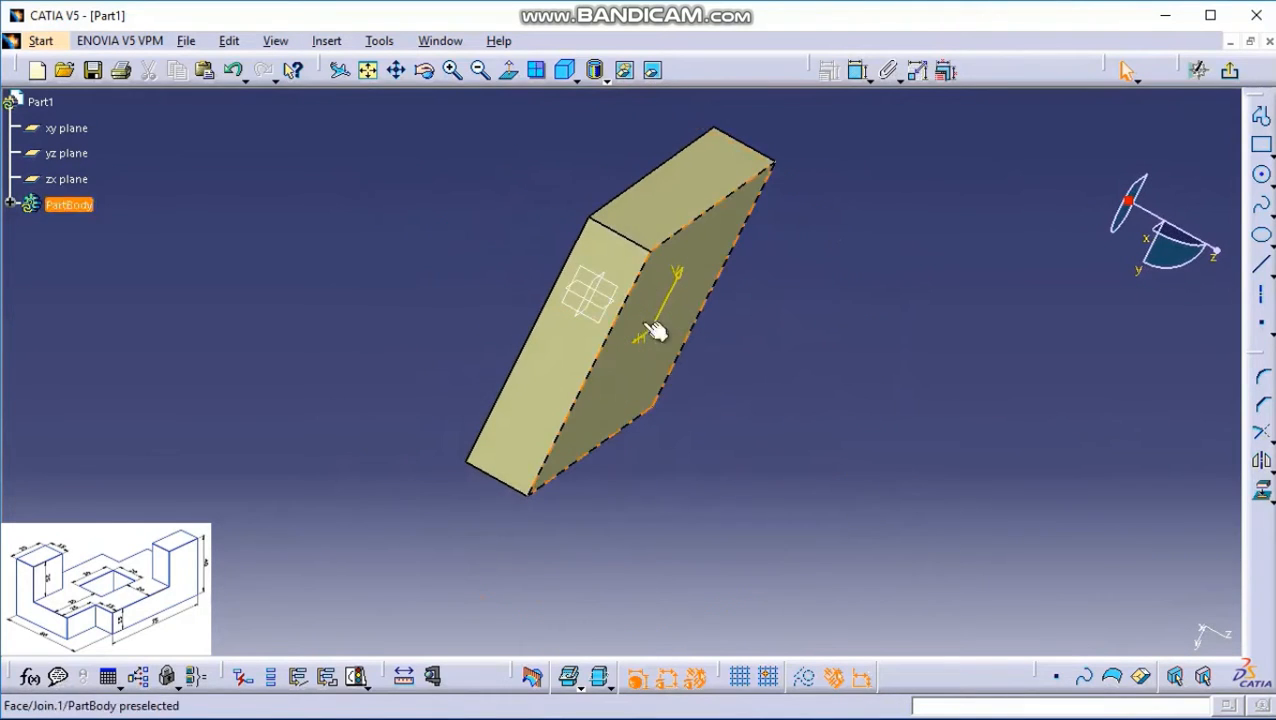
pyautogui.click(511, 72)
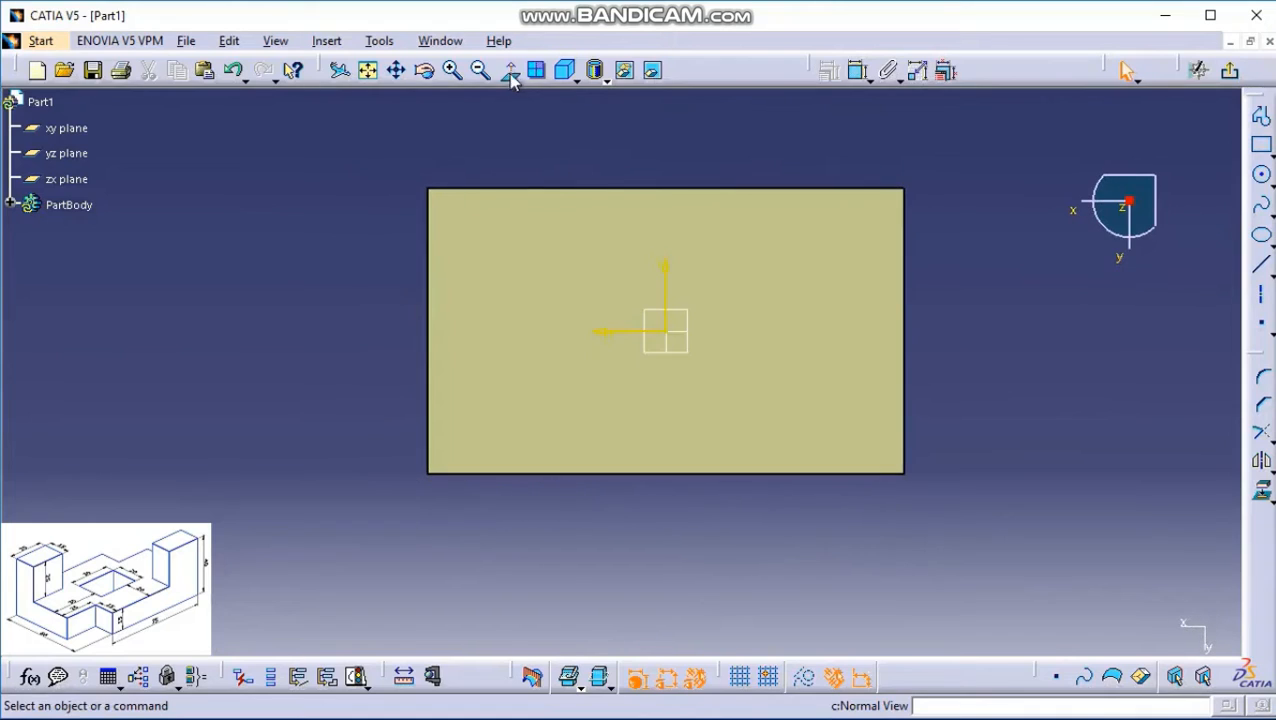
pyautogui.moveTo(1020, 259); pyautogui.dragTo(892, 245, button='middle')
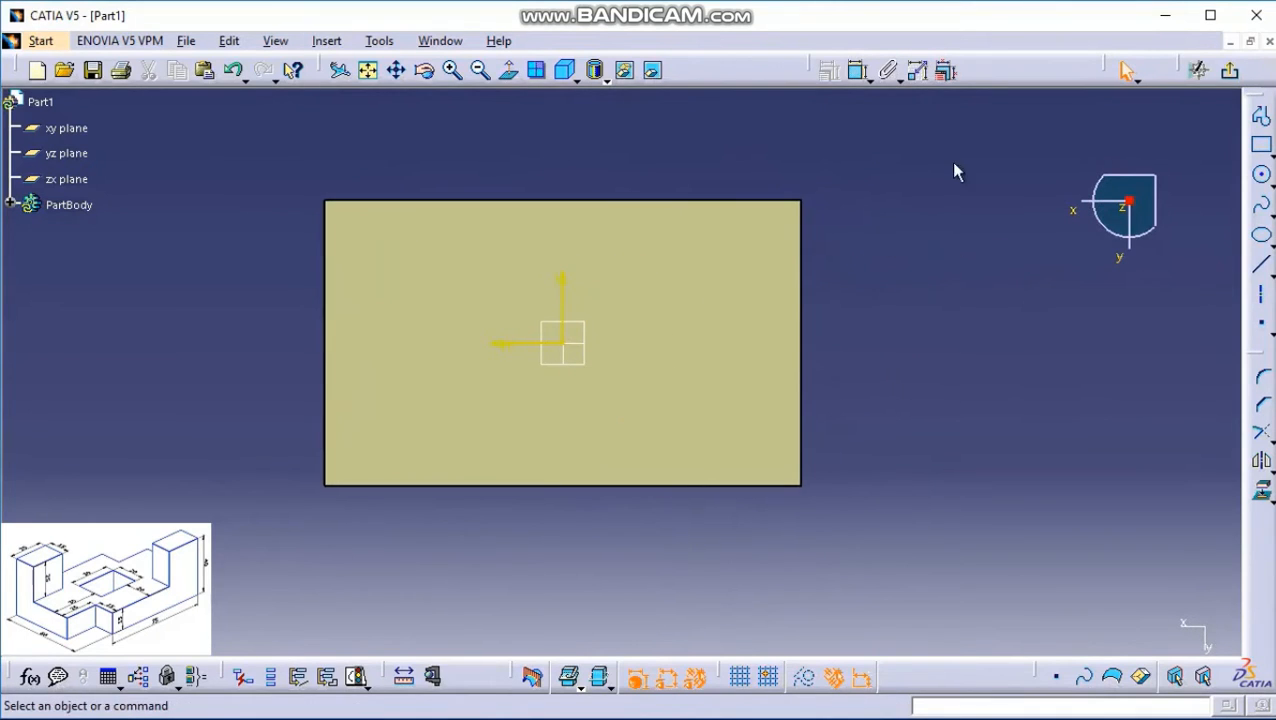
# Step: Sketch an open L-shaped profile across the top face's upper-right corner, about 19 mm from the long edge and 26 mm from the short edge
pyautogui.click(1261, 117)
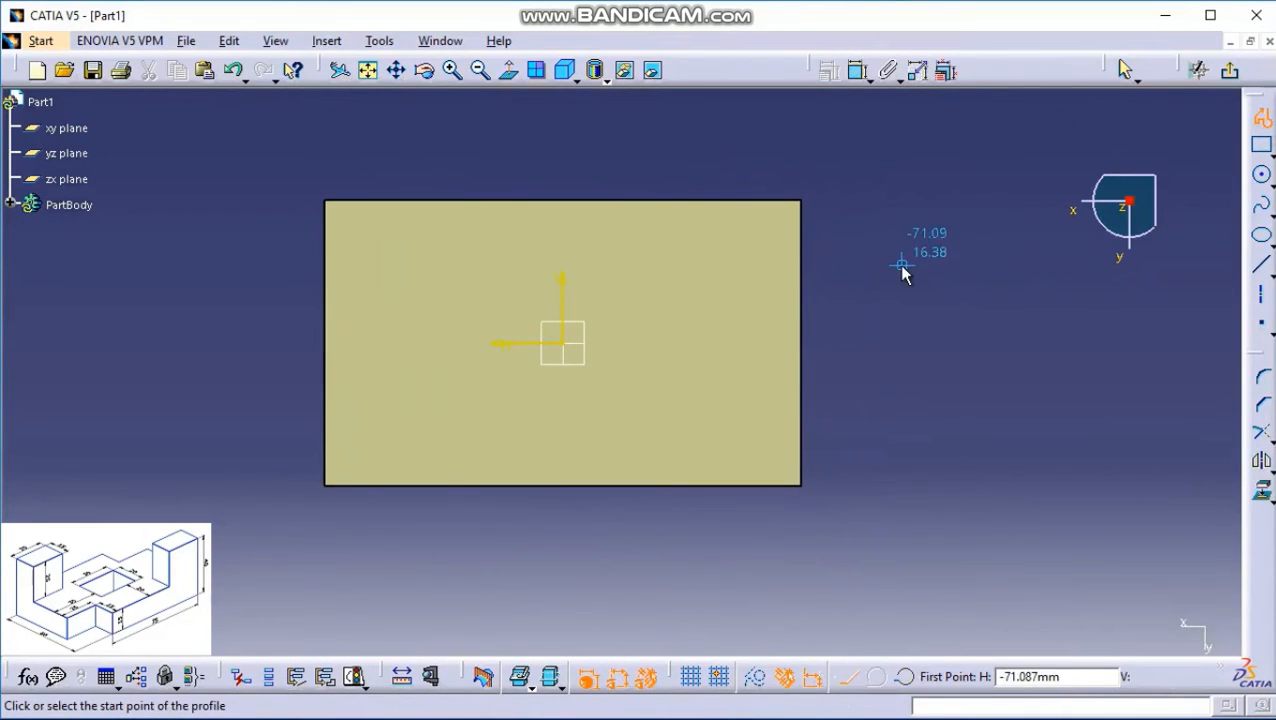
pyautogui.click(677, 141)
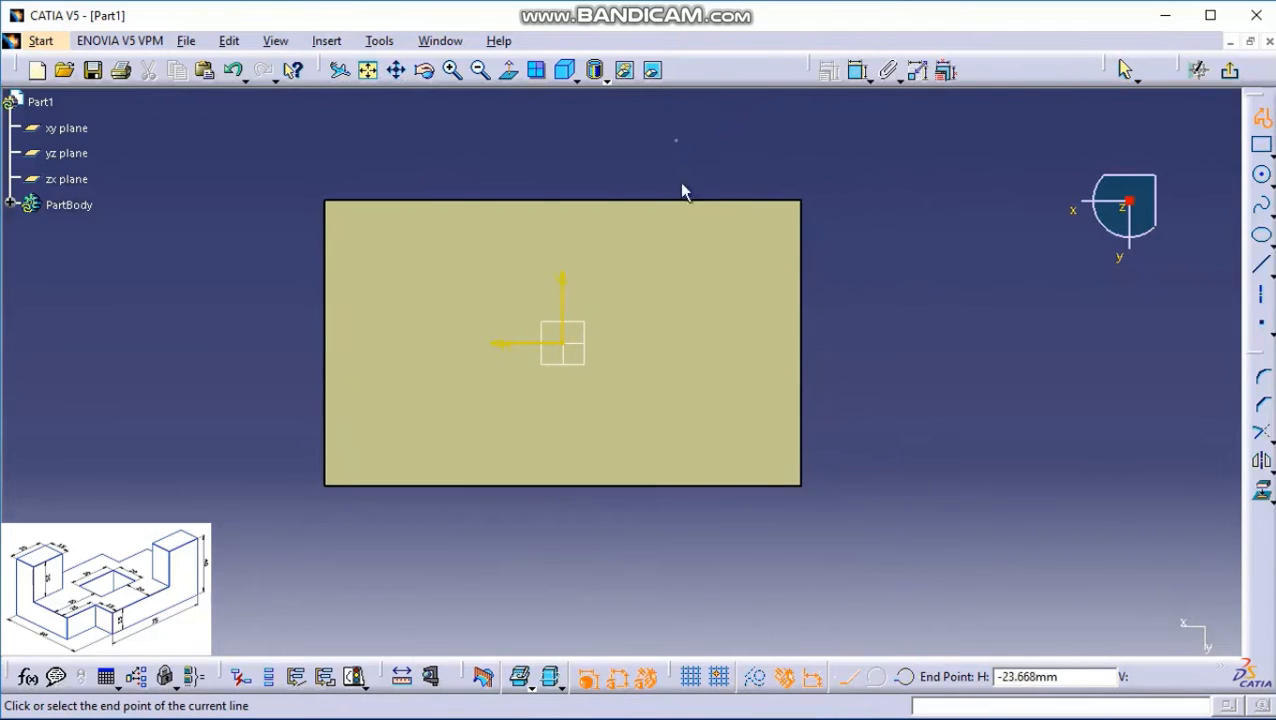
pyautogui.click(680, 292)
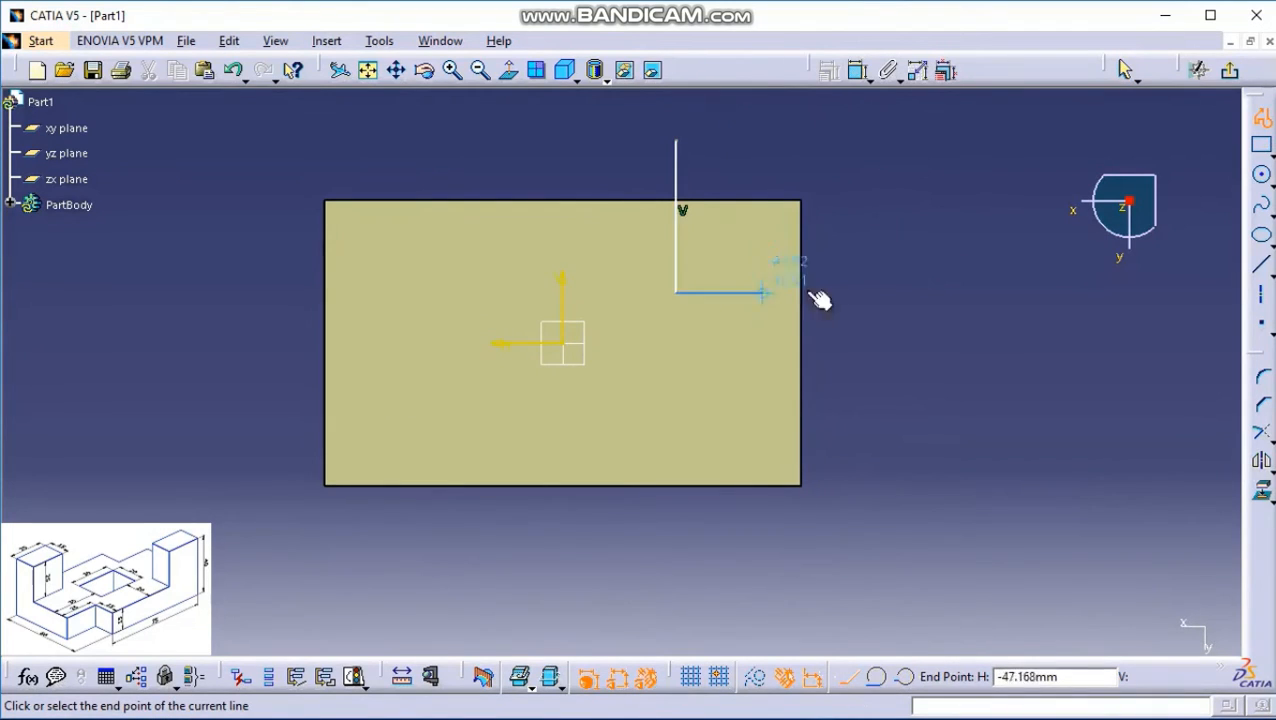
pyautogui.click(855, 292)
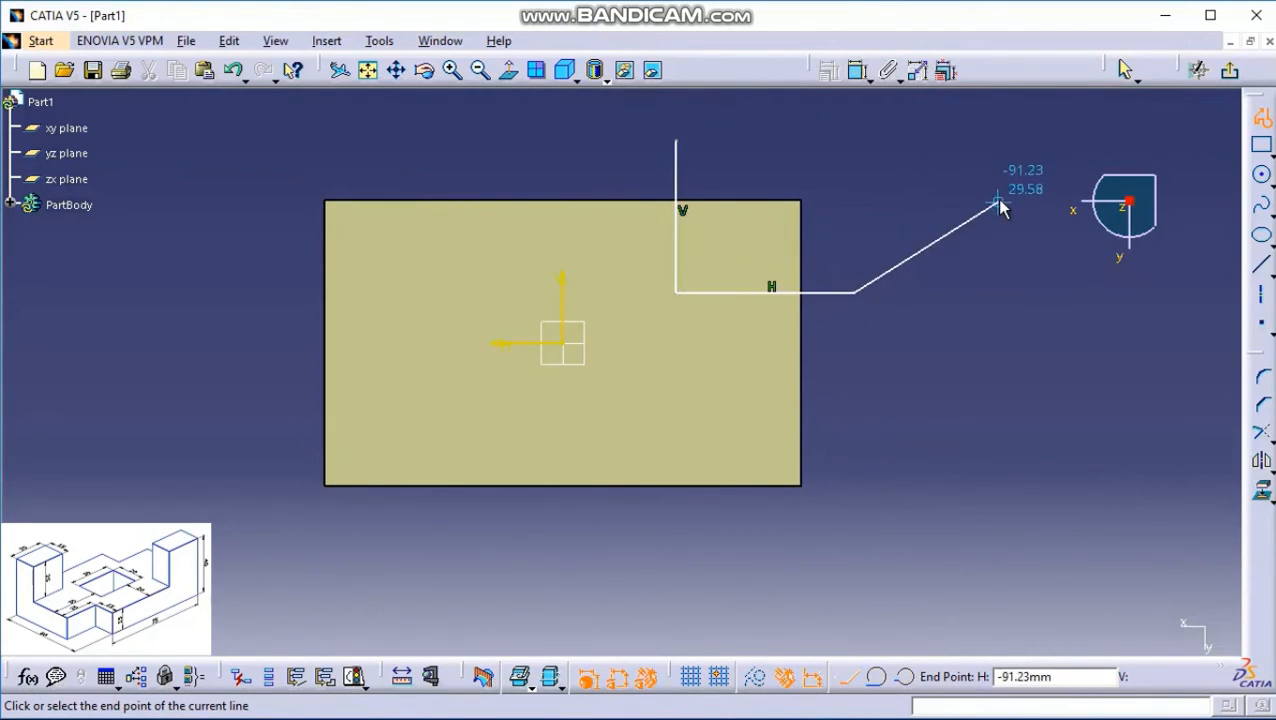
pyautogui.press('Escape')
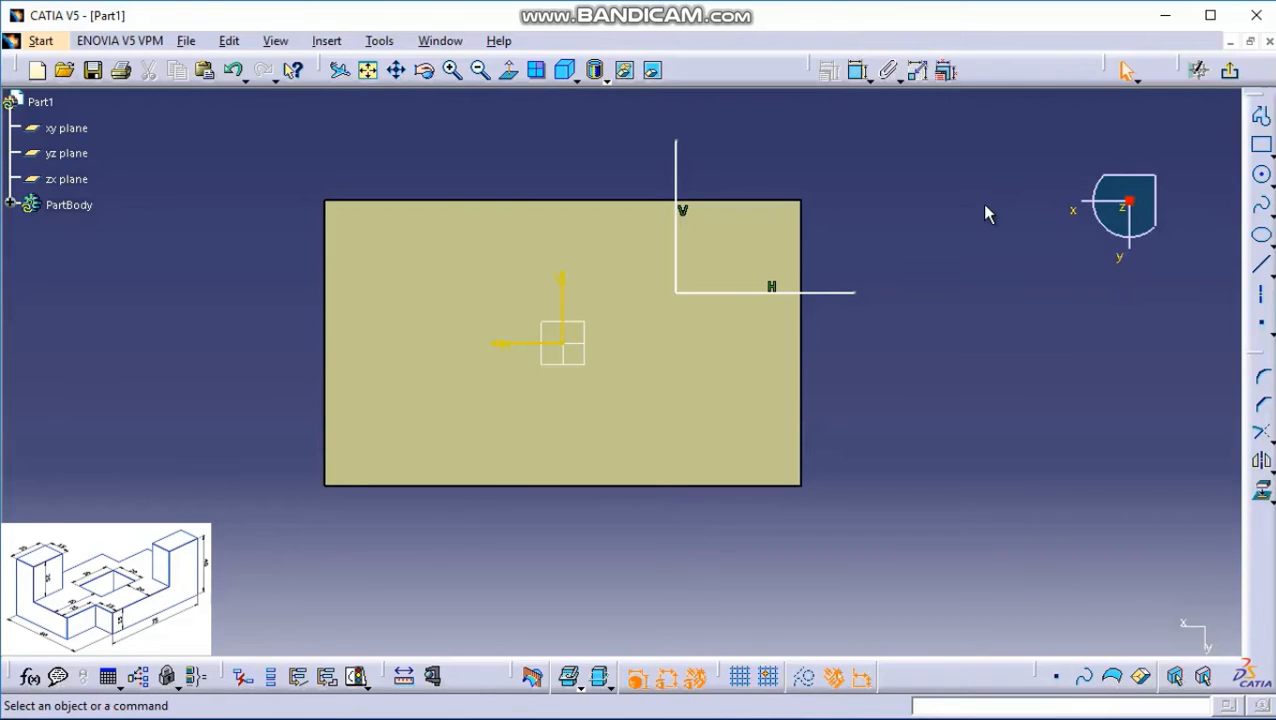
# Step: Dimension the horizontal line's distance from the upper long edge and set it to 15 mm
pyautogui.click(857, 74)
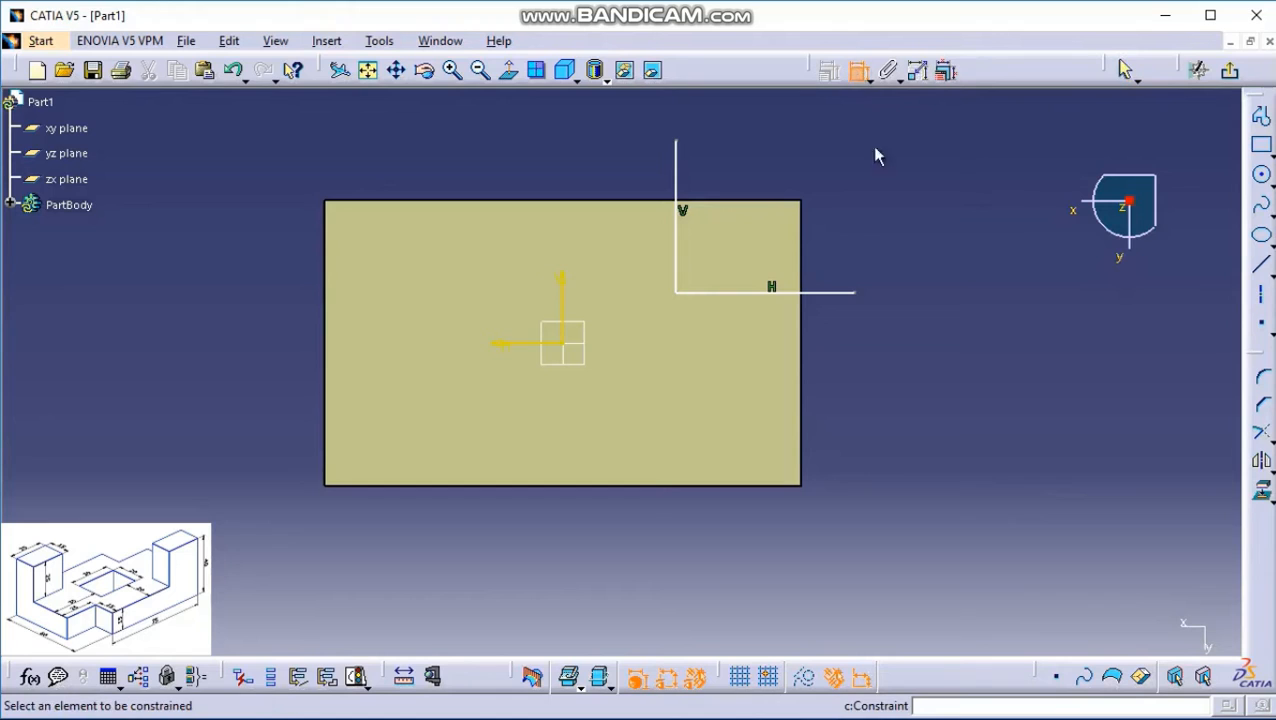
pyautogui.click(735, 201)
pyautogui.click(737, 293)
pyautogui.click(866, 228)
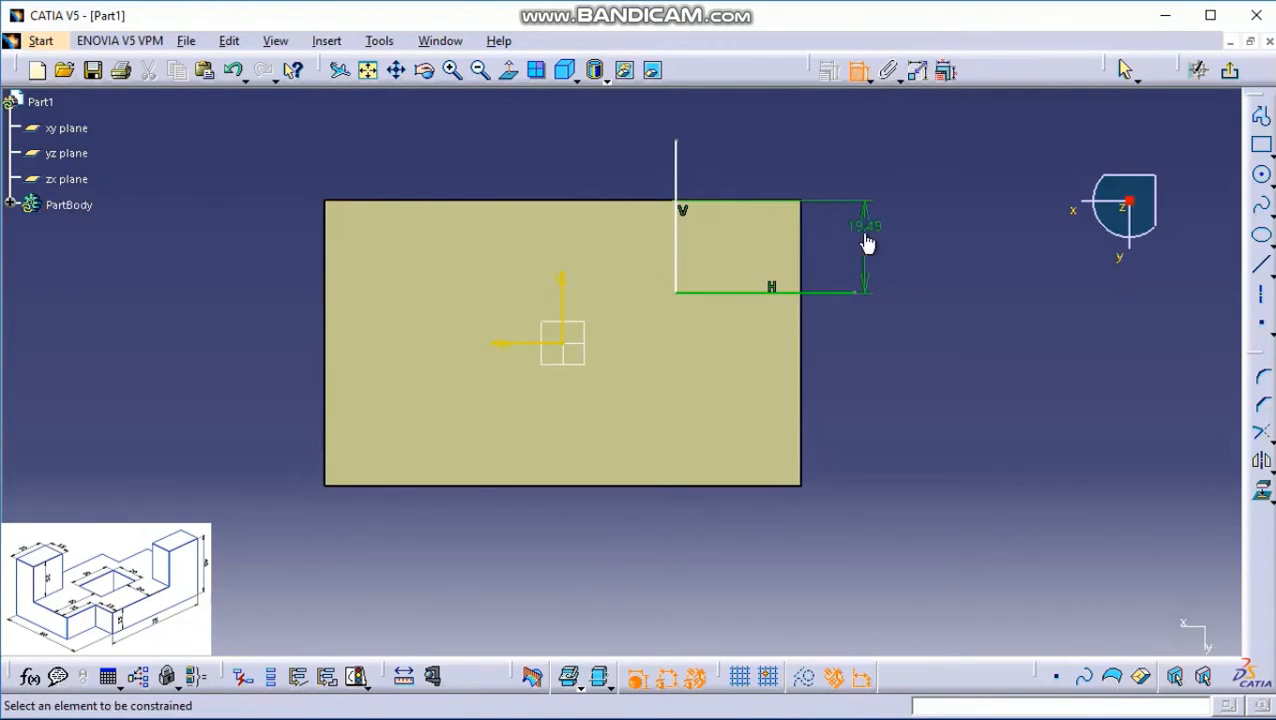
pyautogui.doubleClick(866, 228)
pyautogui.write('15')
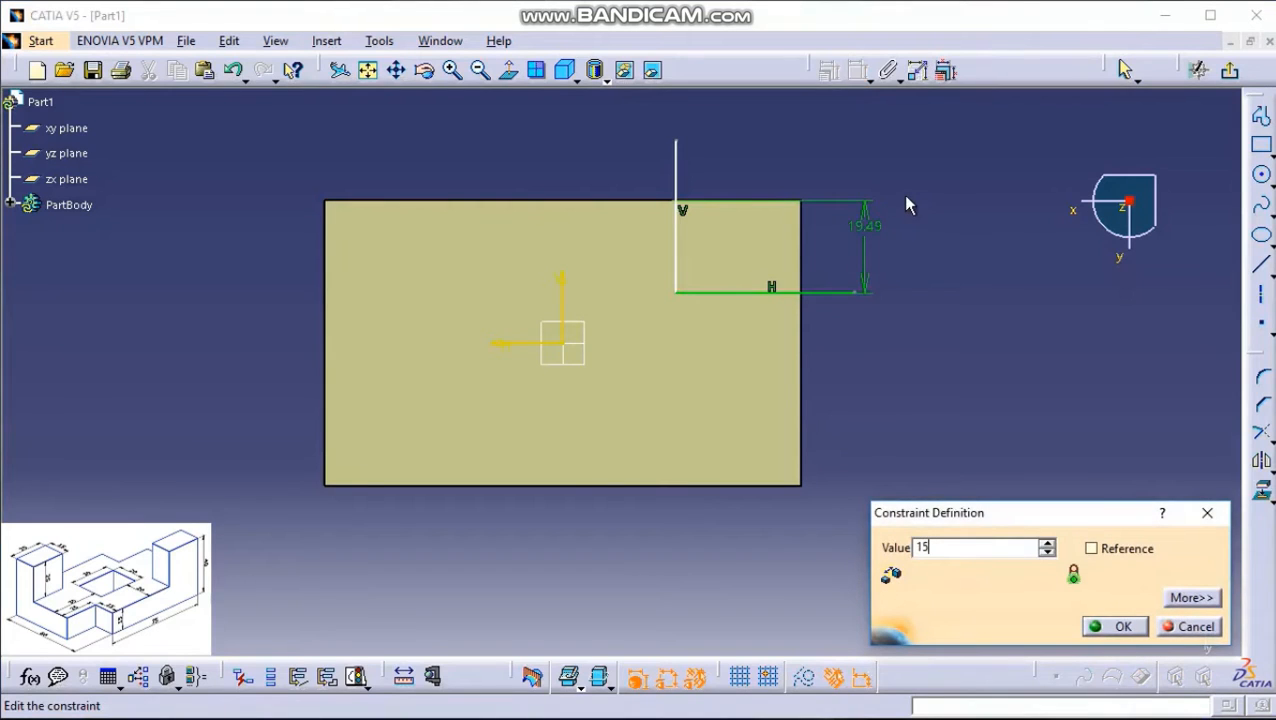
pyautogui.press('Return')
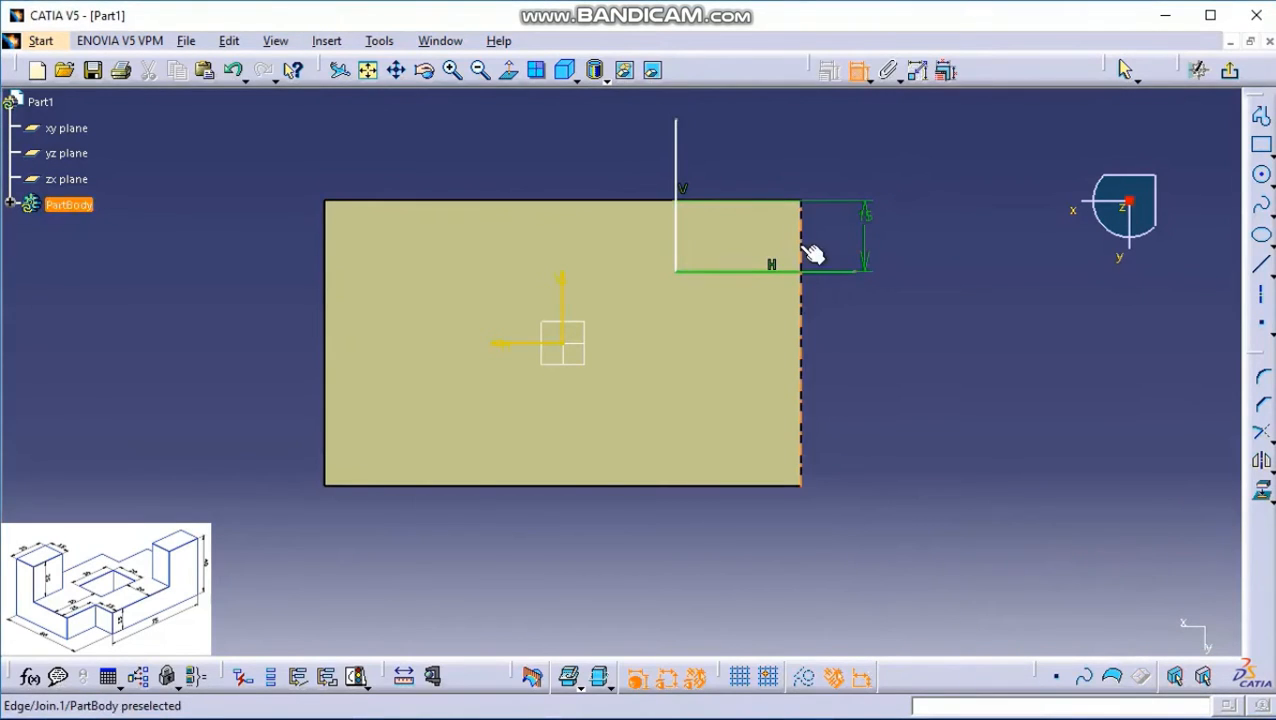
# Step: Dimension the vertical line's distance from the right short edge, set it to 25 mm, and exit the sketch
pyautogui.click(792, 243)
pyautogui.click(681, 242)
pyautogui.click(749, 157)
pyautogui.doubleClick(751, 143)
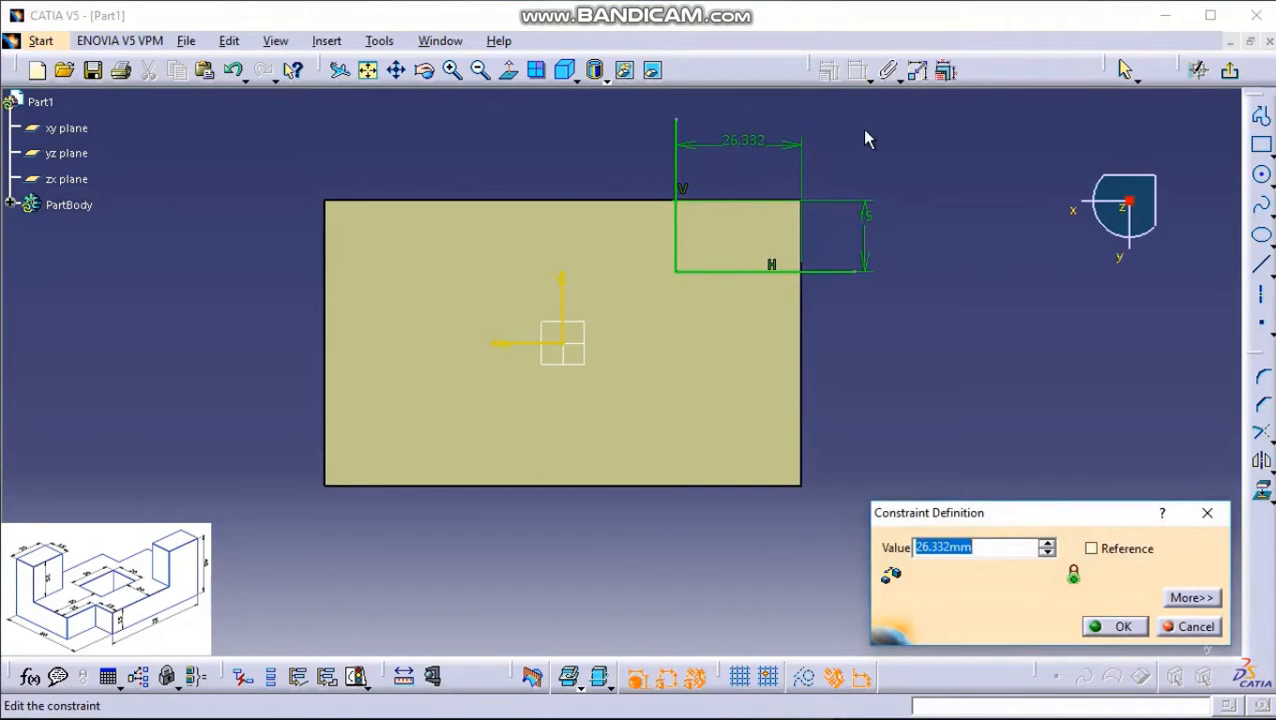
pyautogui.write('25')
pyautogui.press('Return')
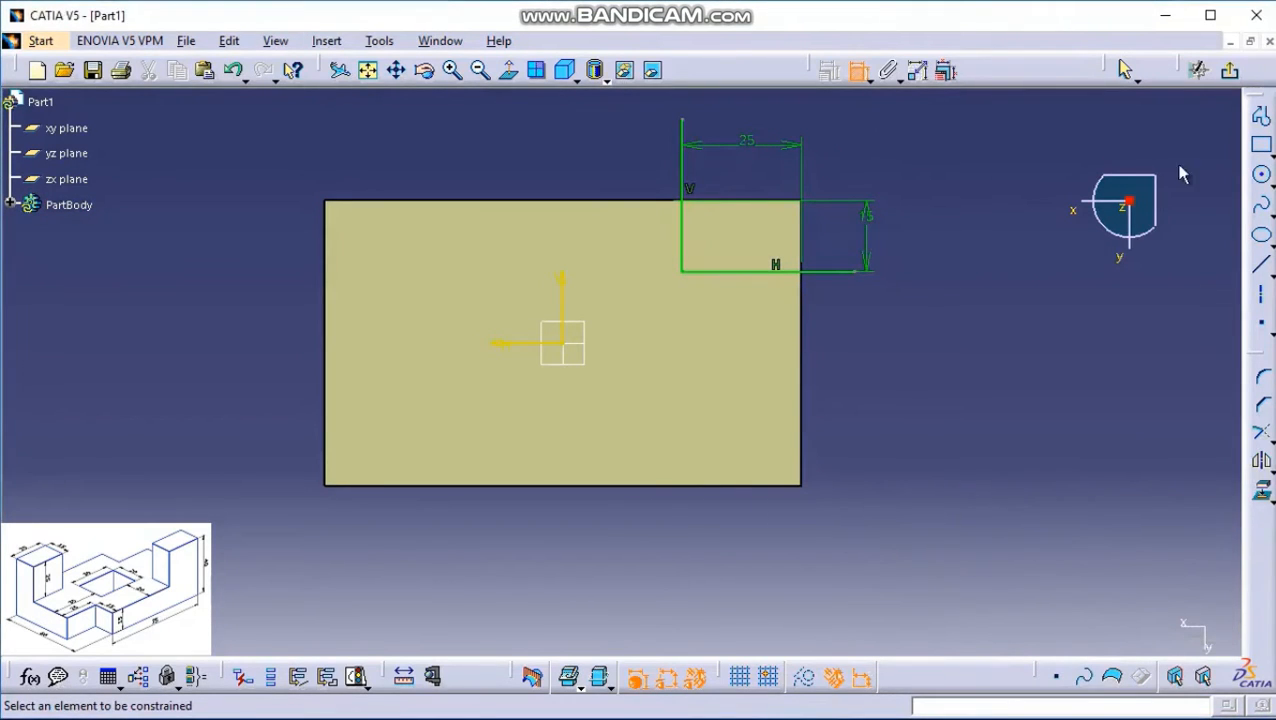
pyautogui.click(1230, 70)
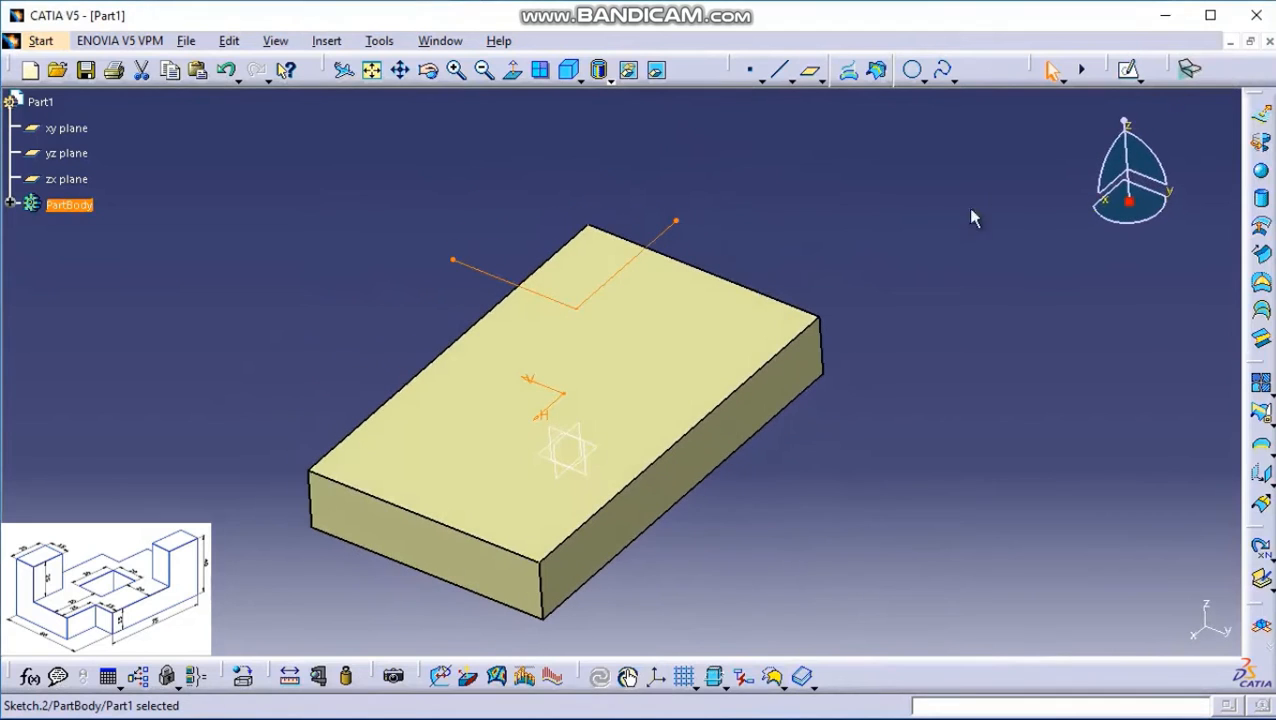
# Step: Extrude the L-shaped corner sketch as a surface 15 mm along the sketch normal, through the block's thickness
pyautogui.moveTo(632, 319); pyautogui.dragTo(555, 390, button='middle')
pyautogui.moveTo(775, 259); pyautogui.dragTo(736, 304, button='middle')
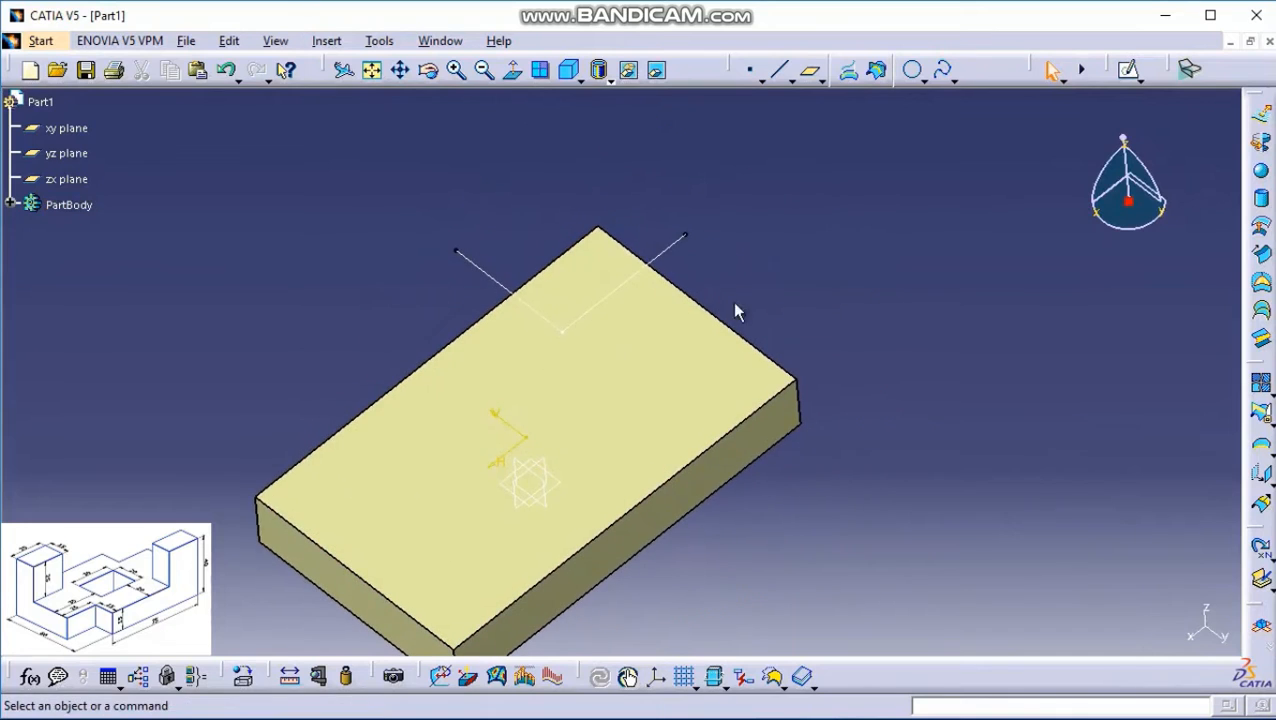
pyautogui.click(1261, 116)
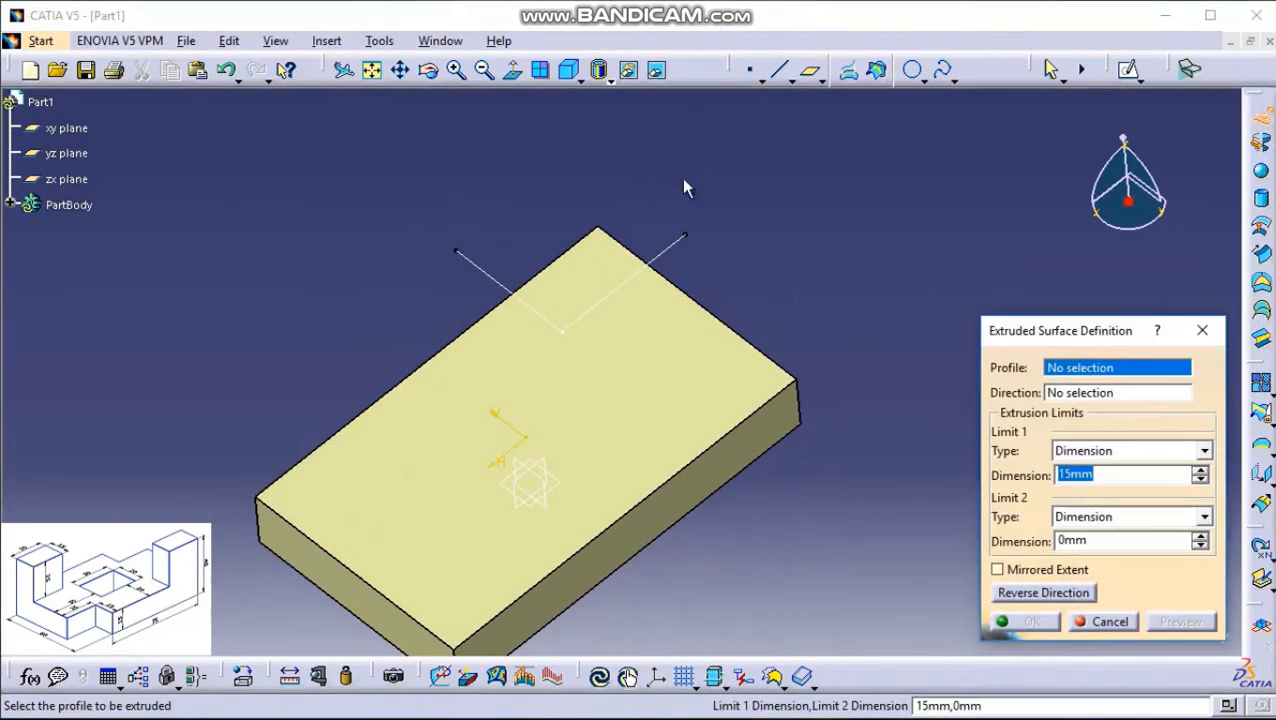
pyautogui.click(683, 245)
pyautogui.moveTo(777, 262); pyautogui.dragTo(604, 370, button='middle')
pyautogui.moveTo(883, 276); pyautogui.dragTo(660, 465, button='middle')
pyautogui.moveTo(789, 313); pyautogui.dragTo(610, 225, button='middle')
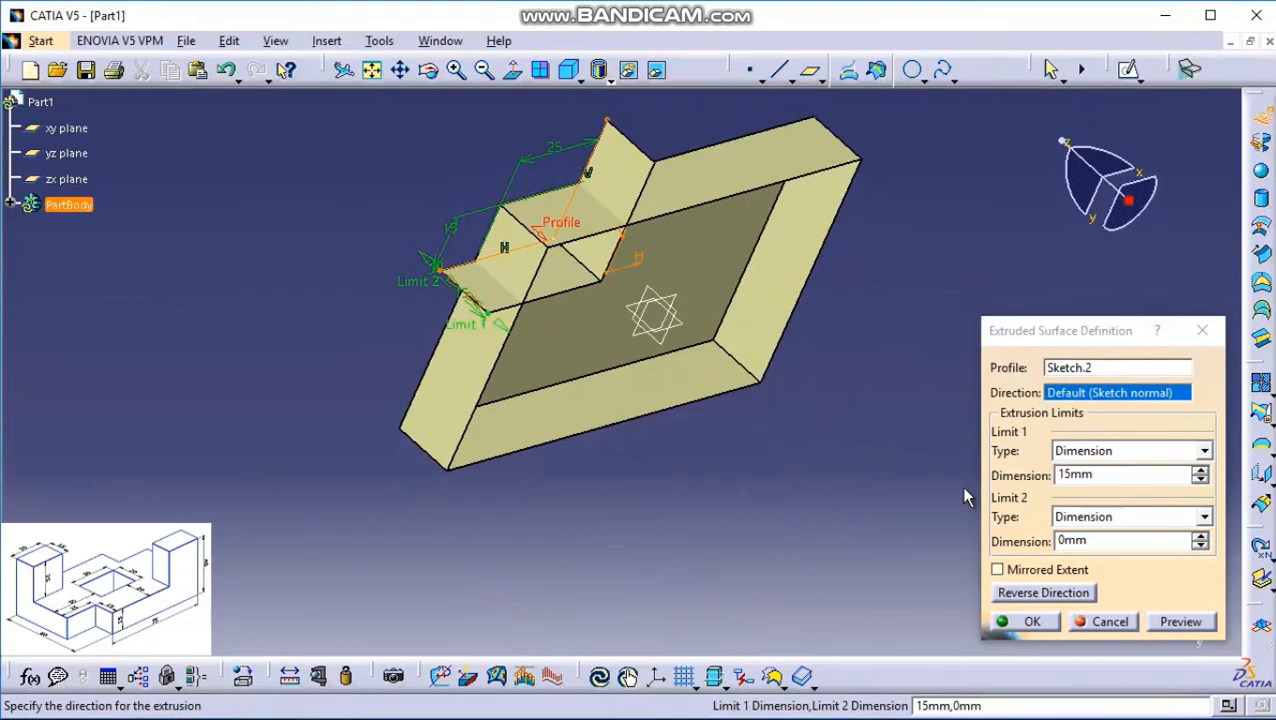
pyautogui.doubleClick(1085, 474)
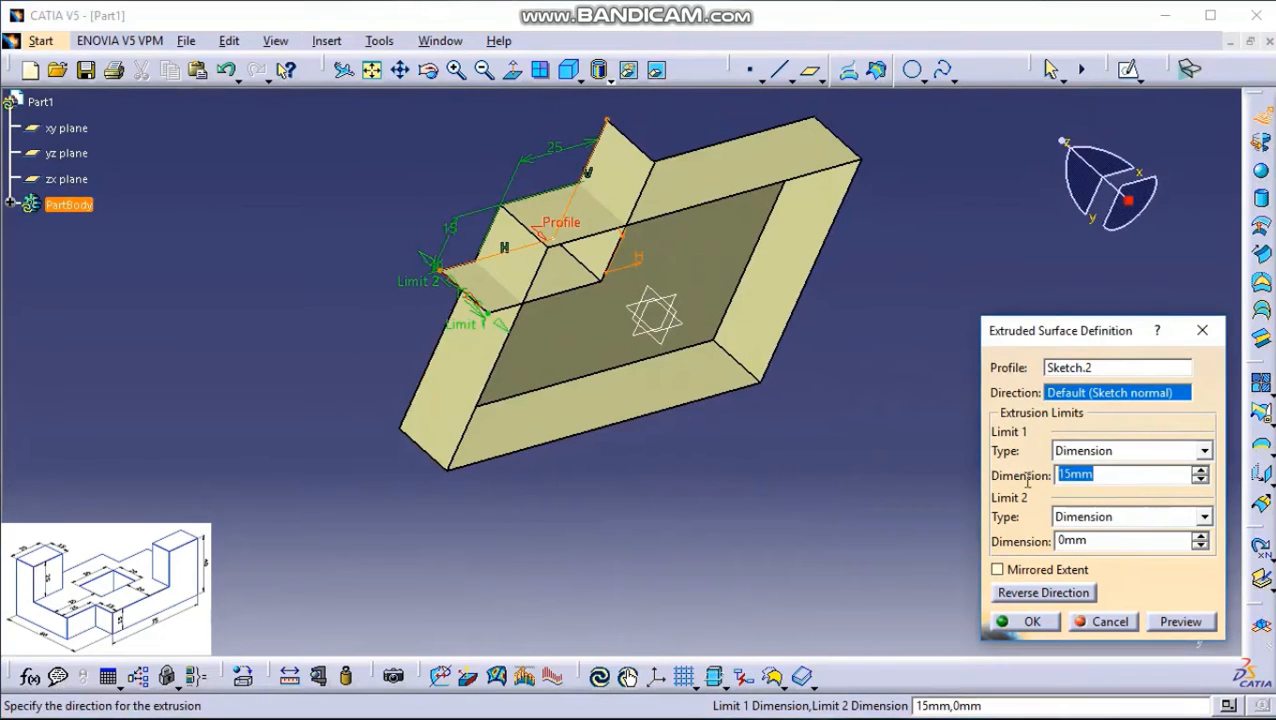
pyautogui.click(1032, 621)
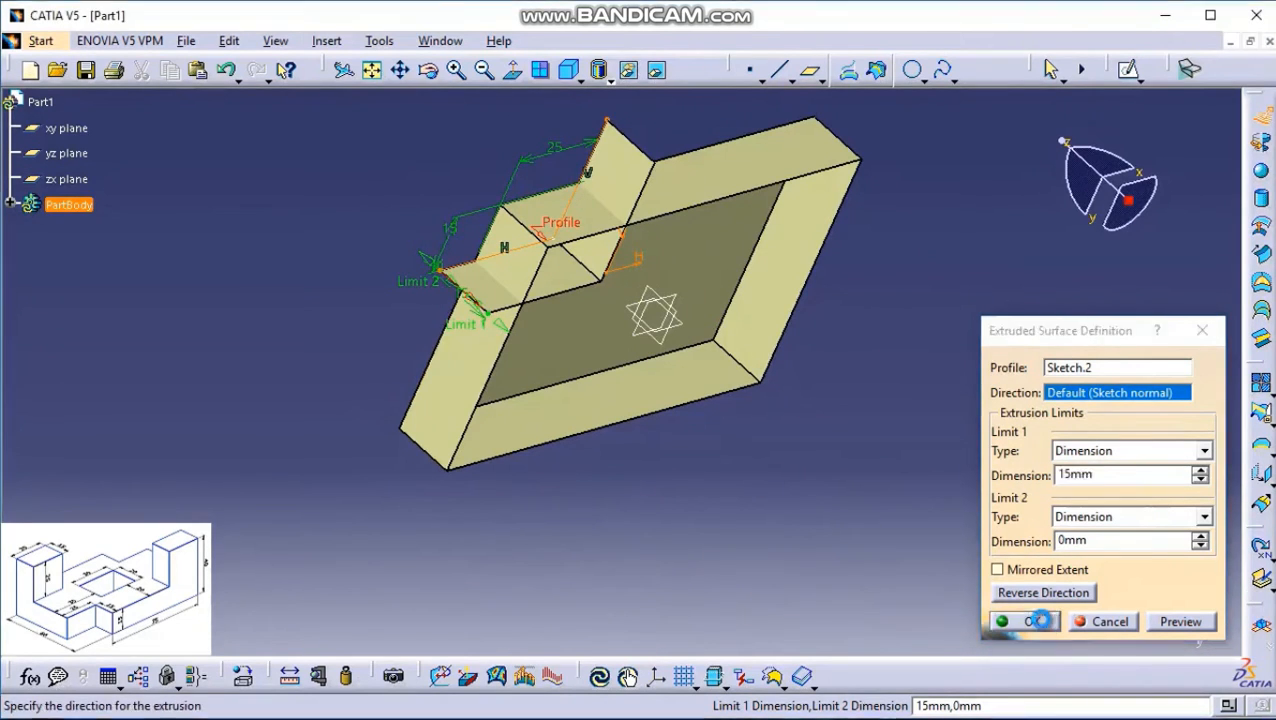
# Step: Start a standard Trim between the L-shaped extruded surface and the block's joined surface
pyautogui.moveTo(817, 456); pyautogui.dragTo(940, 504, button='middle')
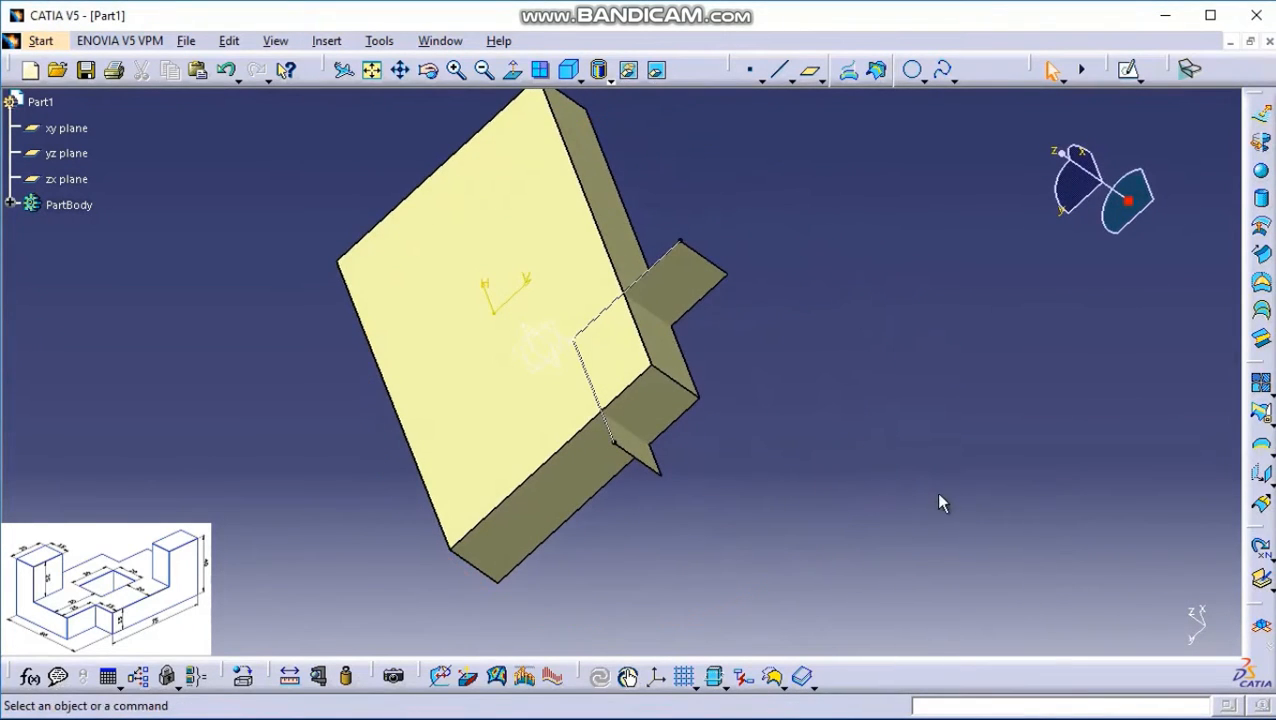
pyautogui.moveTo(607, 490); pyautogui.dragTo(658, 456, button='middle')
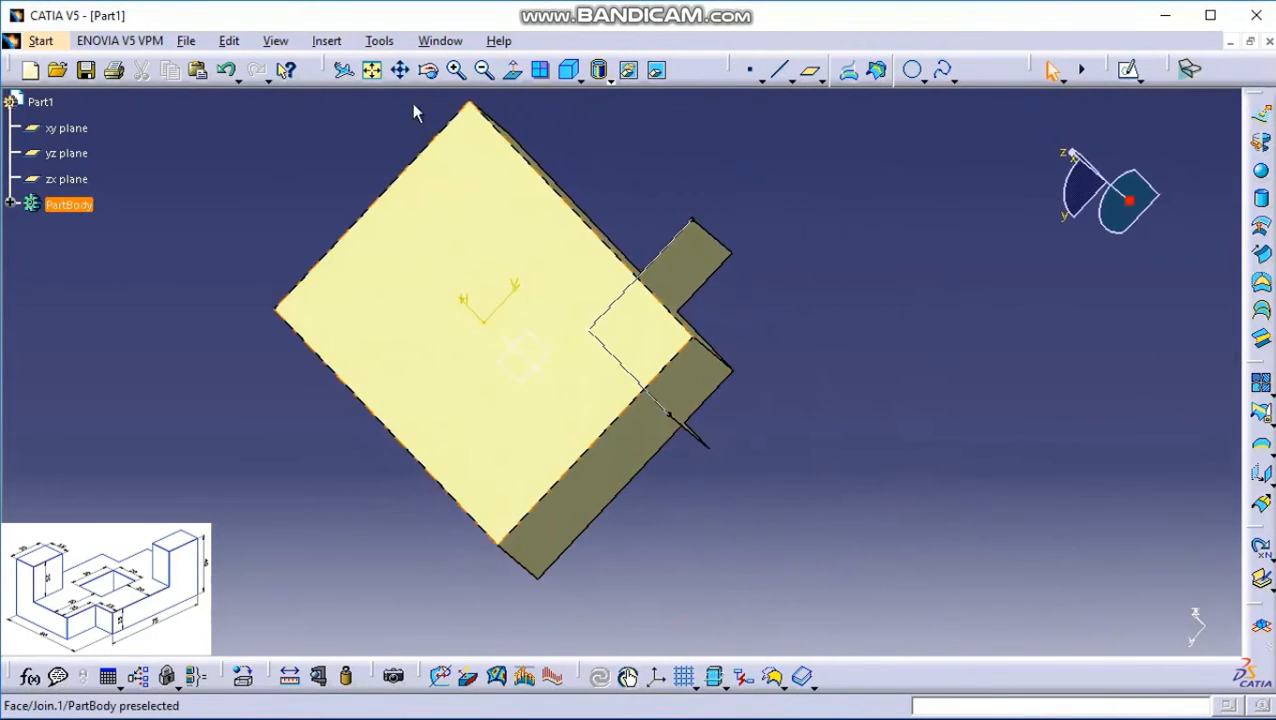
pyautogui.click(336, 44)
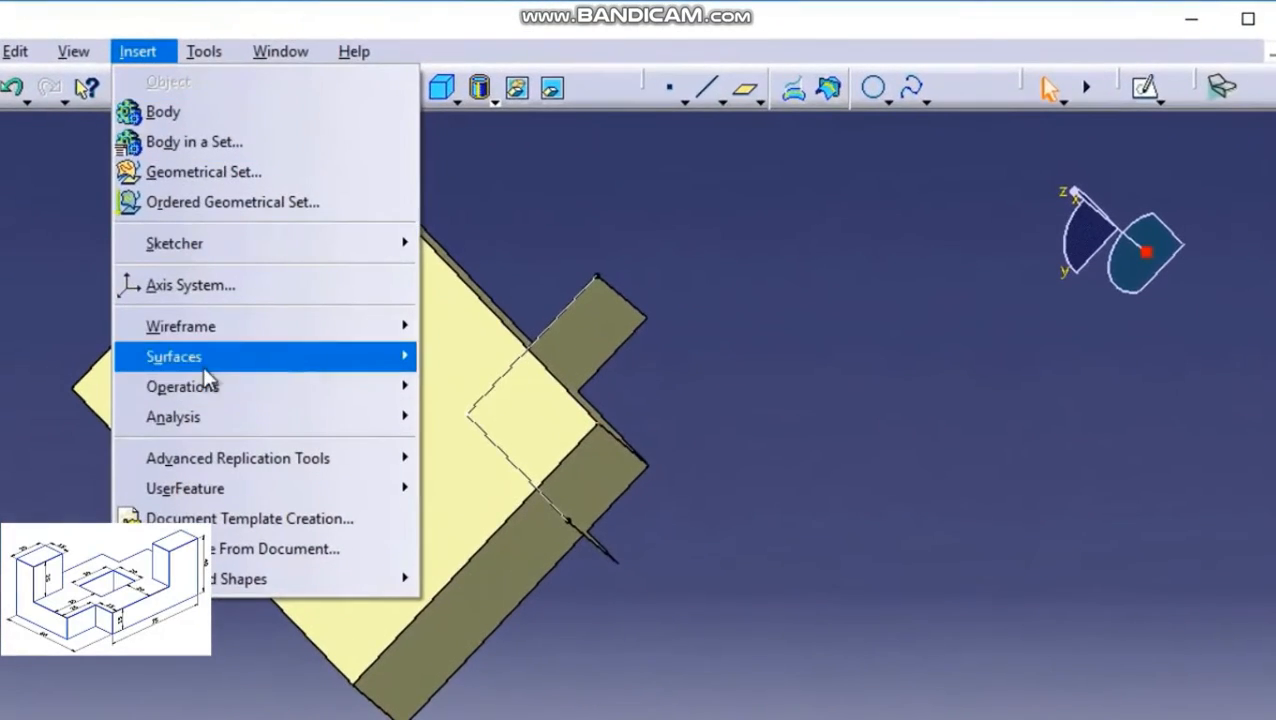
pyautogui.moveTo(372, 318)
pyautogui.click(466, 537)
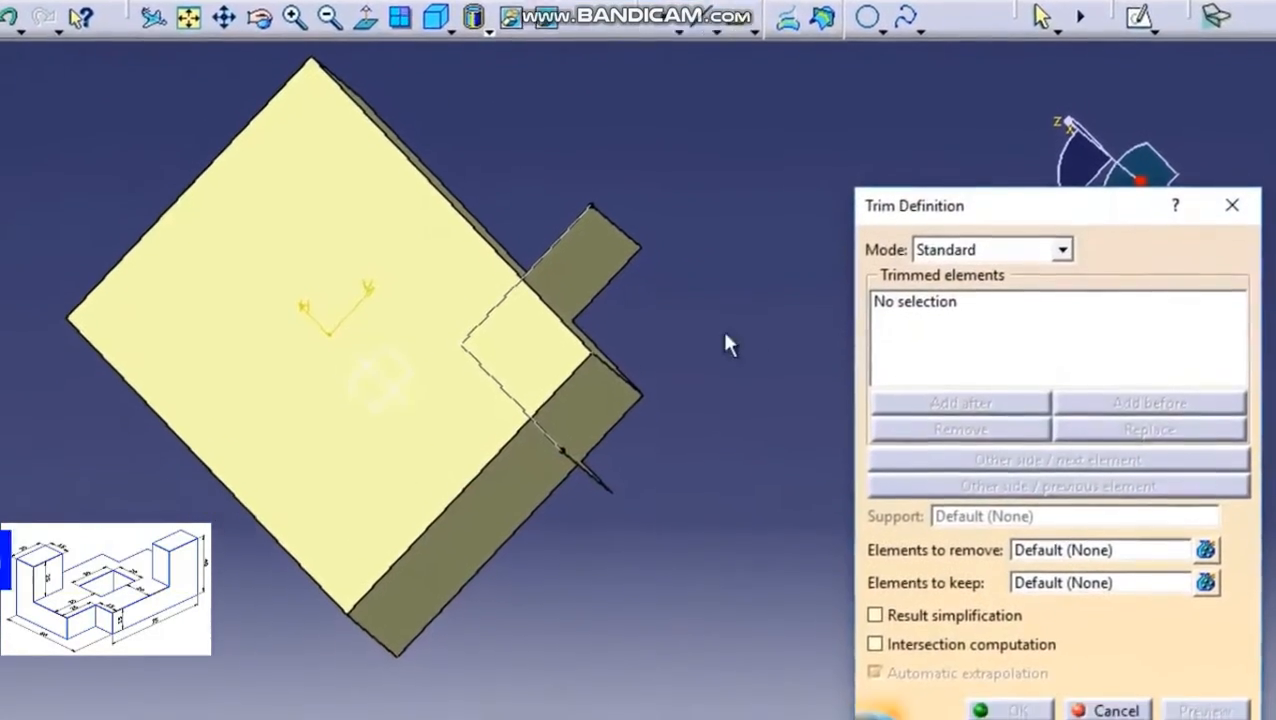
pyautogui.moveTo(700, 399); pyautogui.dragTo(638, 410, button='middle')
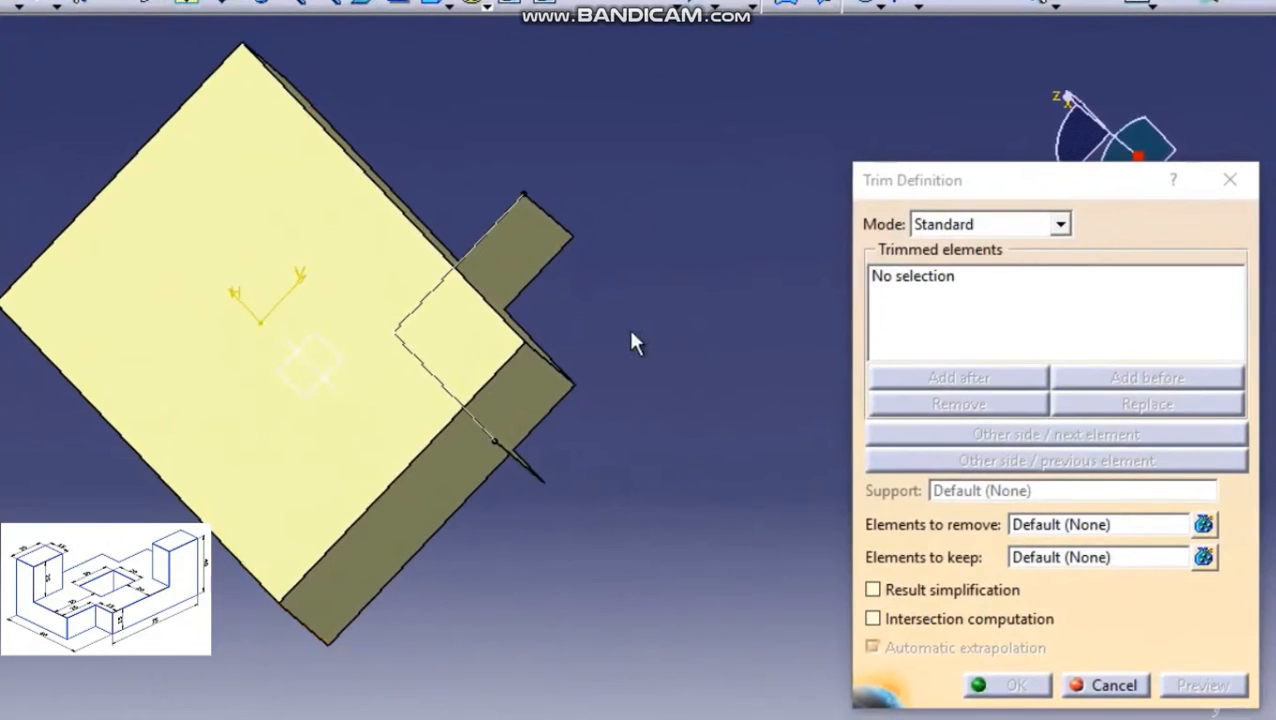
pyautogui.click(535, 245)
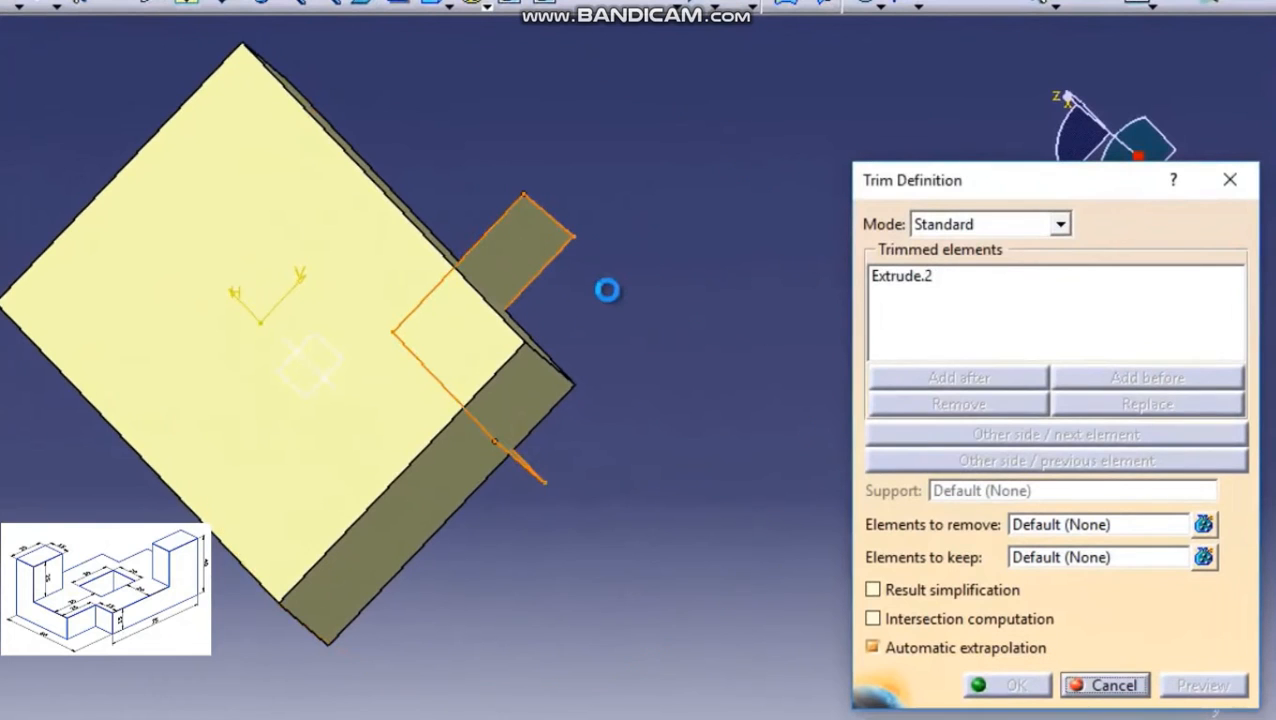
pyautogui.click(308, 376)
pyautogui.moveTo(652, 541); pyautogui.dragTo(551, 288, button='middle')
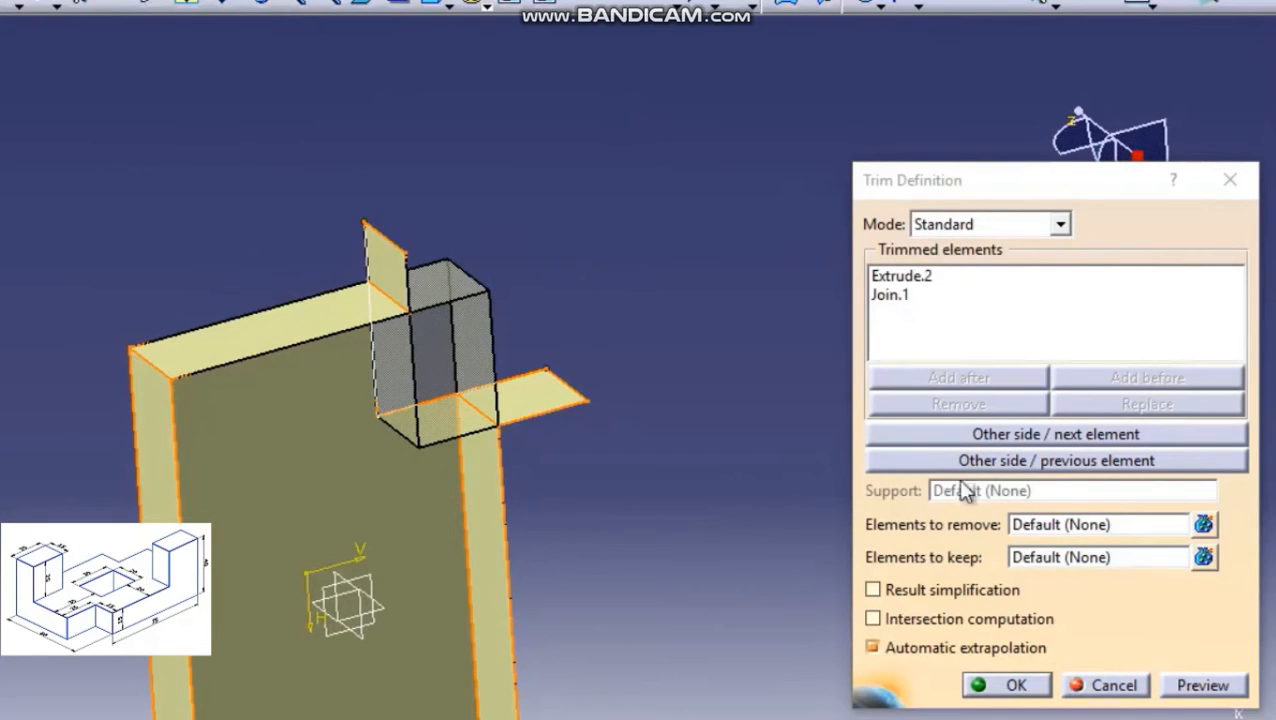
# Step: Switch the kept sides so the corner block and the protruding flaps are removed, and apply the trim
pyautogui.click(1047, 464)
pyautogui.click(1047, 462)
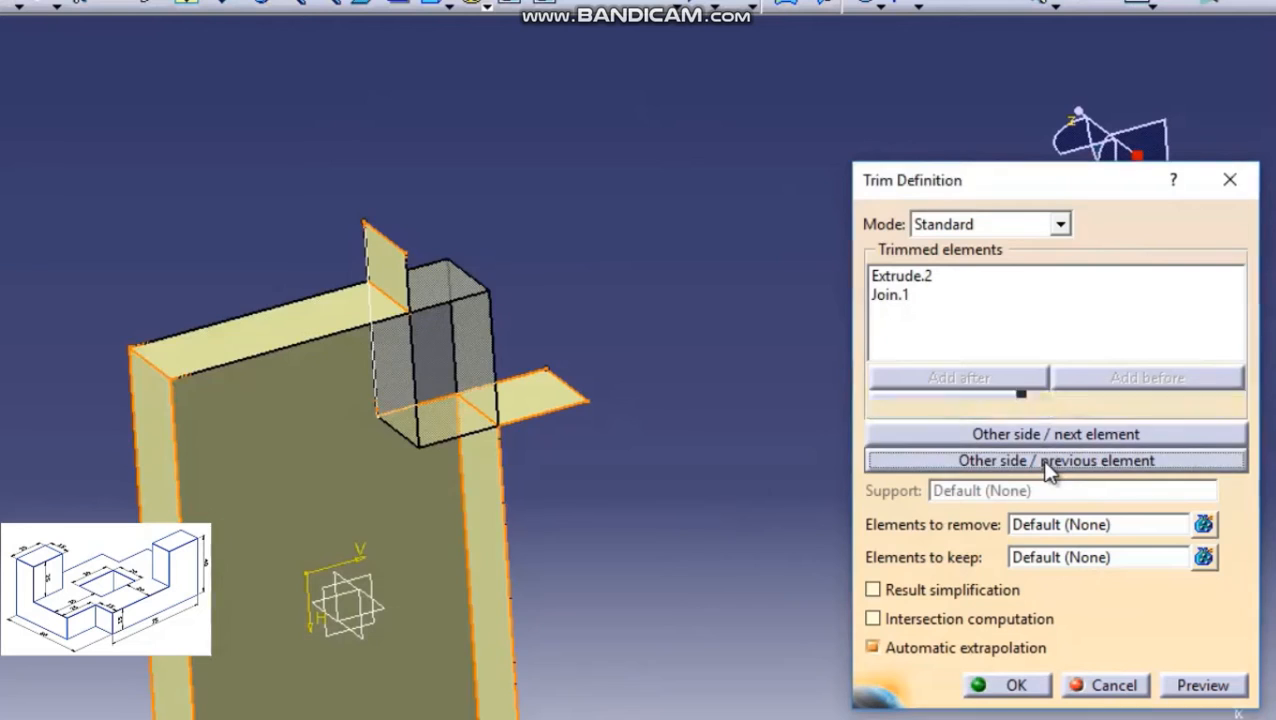
pyautogui.click(1047, 462)
pyautogui.click(1046, 464)
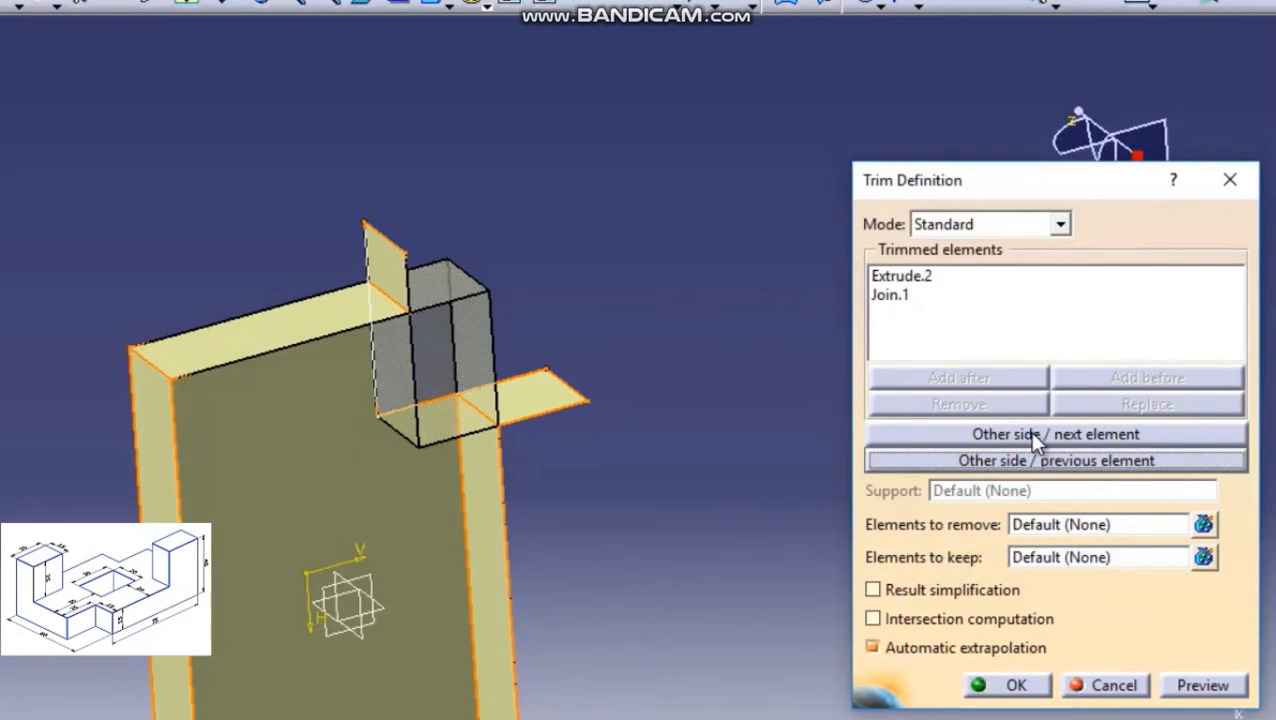
pyautogui.click(1031, 433)
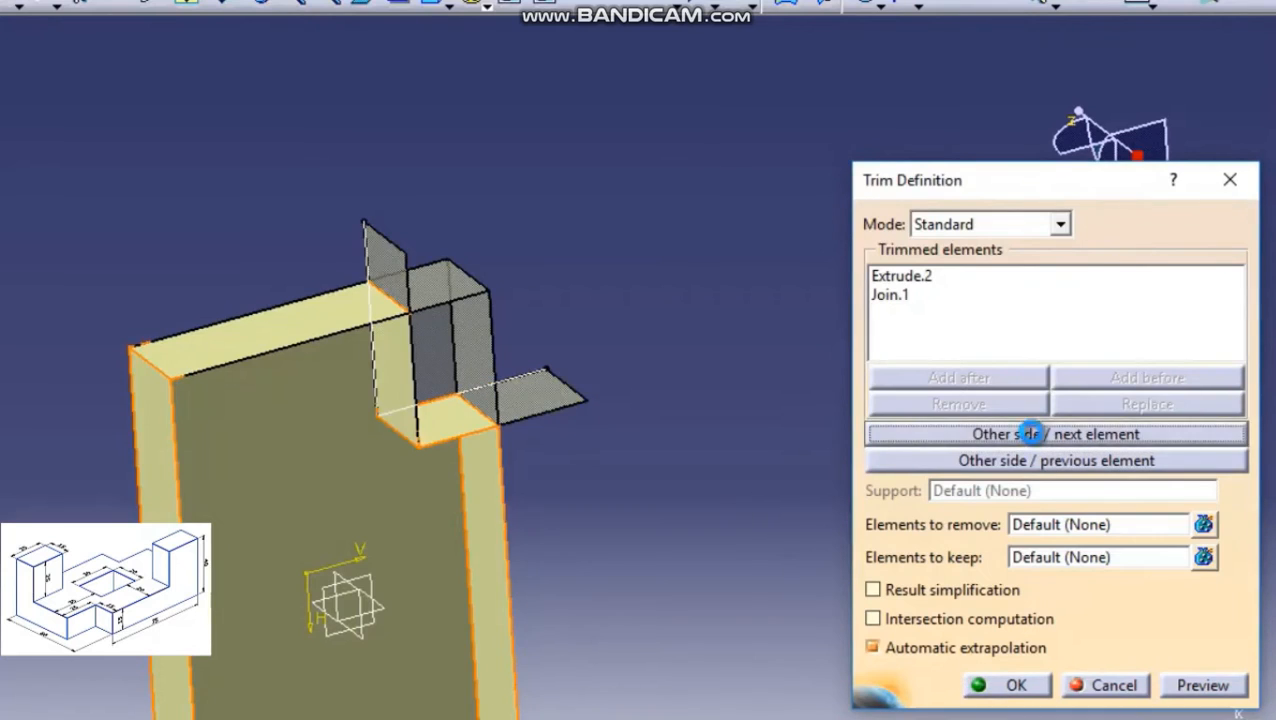
pyautogui.click(1031, 433)
pyautogui.click(1031, 433)
pyautogui.click(1016, 686)
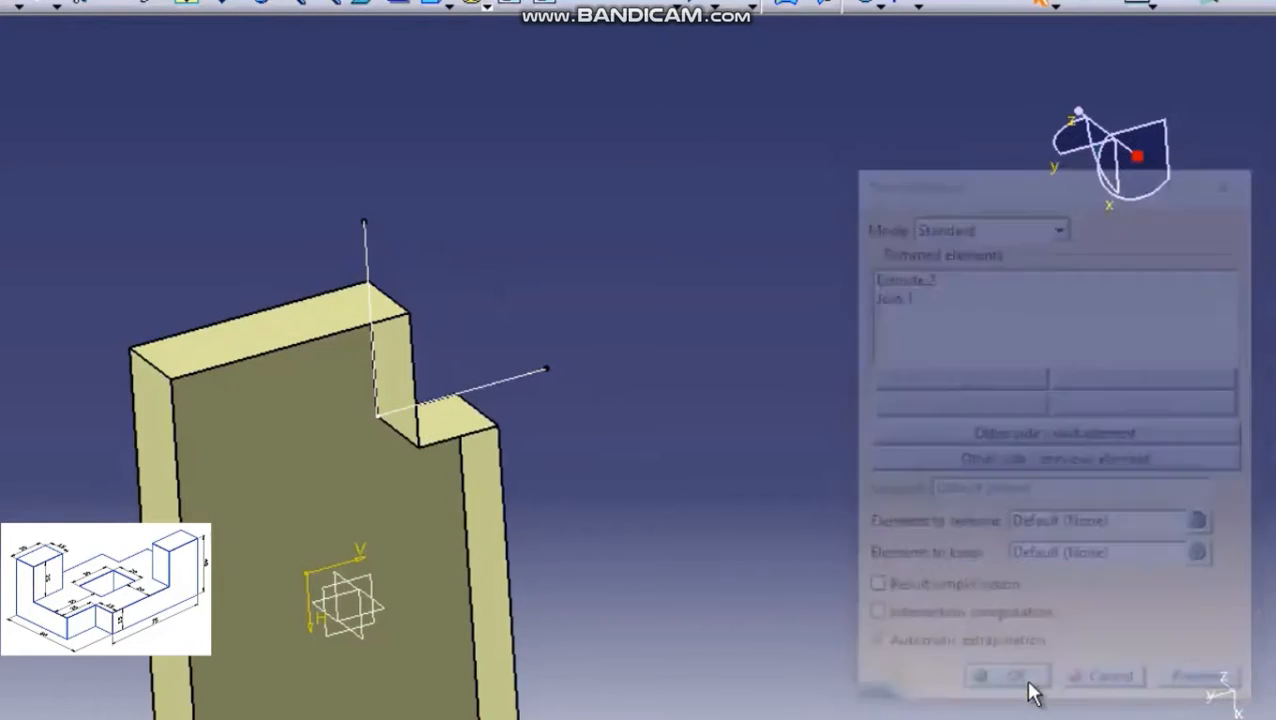
# Step: Open a new sketch on the notched block's top face and orient the view normal to it from above
pyautogui.moveTo(518, 538); pyautogui.dragTo(897, 457, button='middle')
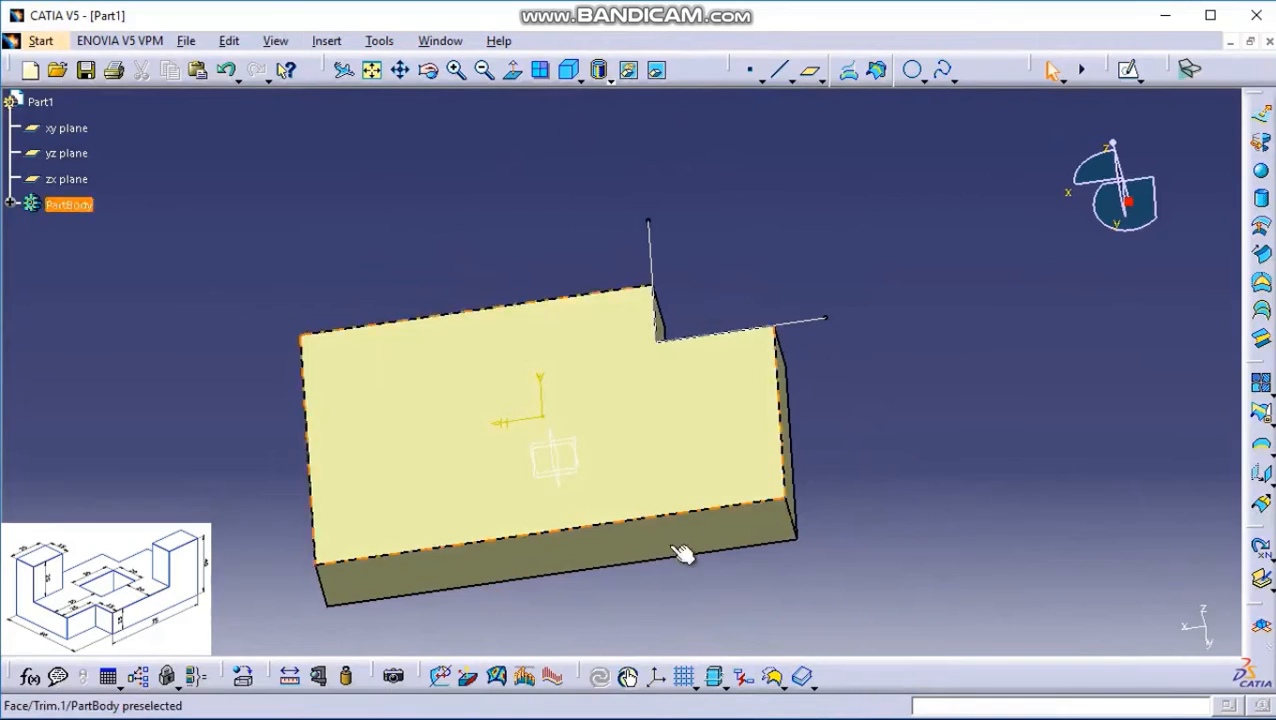
pyautogui.moveTo(683, 555); pyautogui.dragTo(604, 504, button='middle')
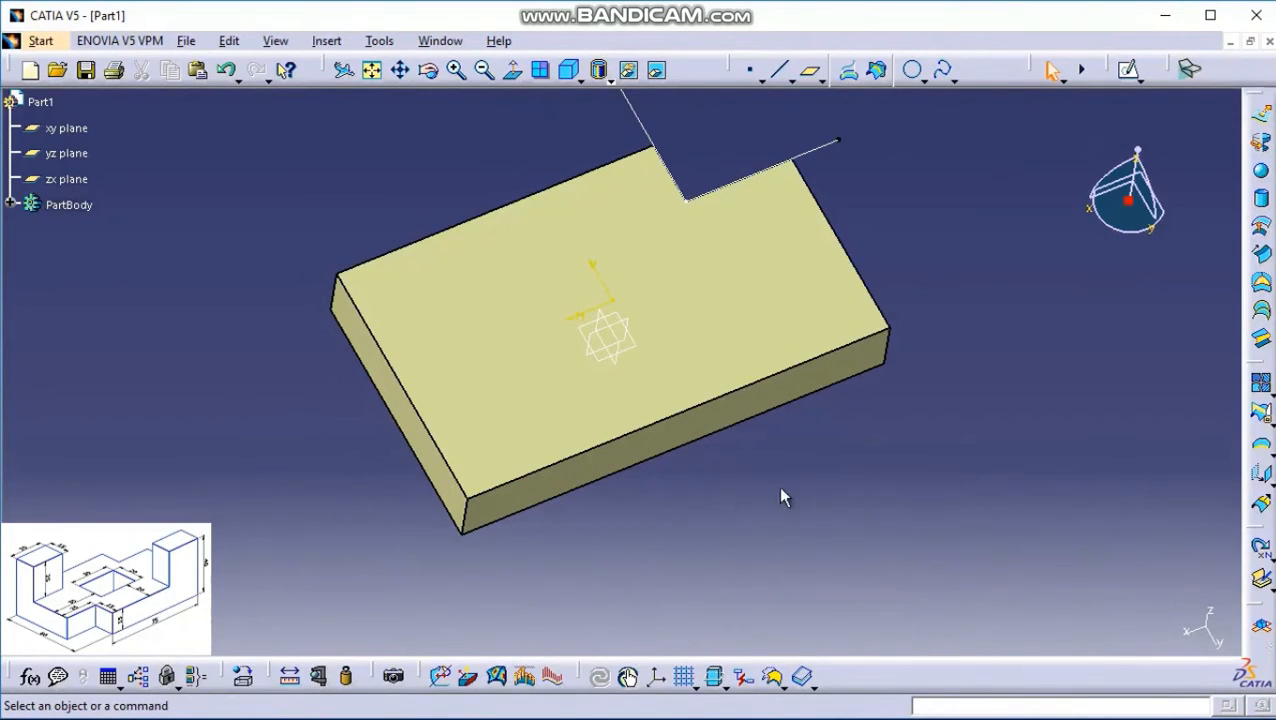
pyautogui.click(1129, 72)
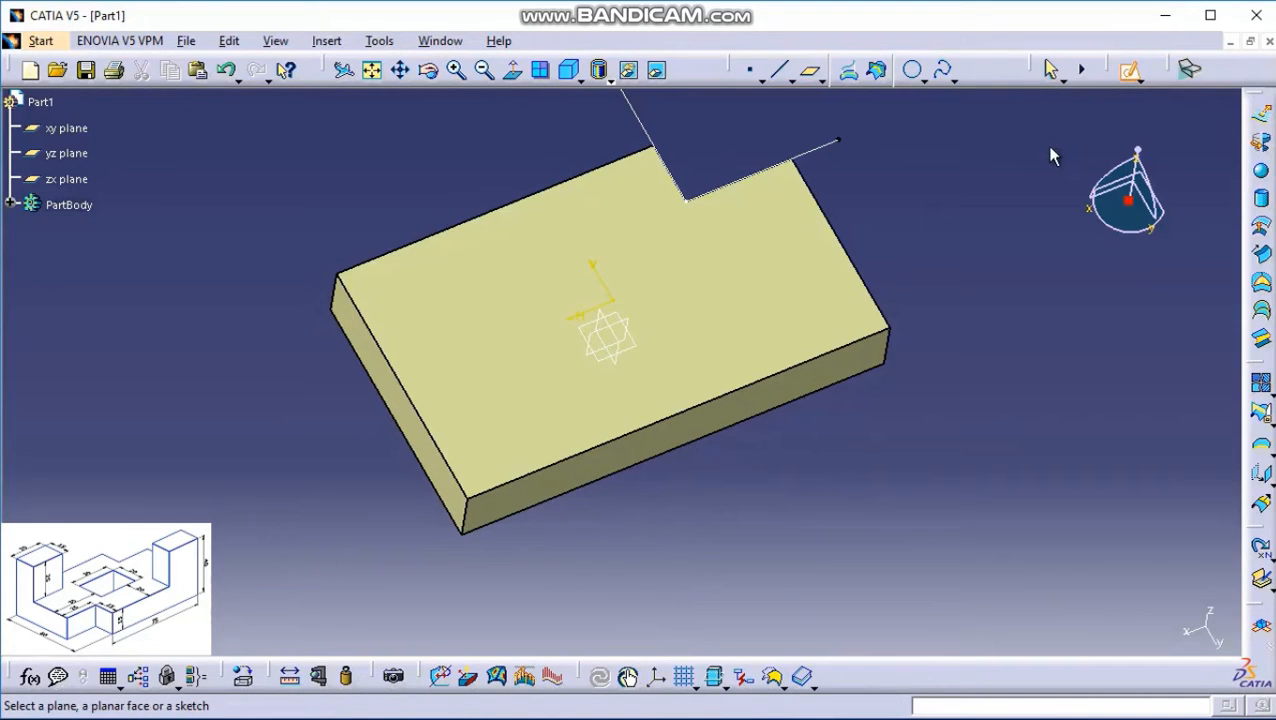
pyautogui.click(684, 277)
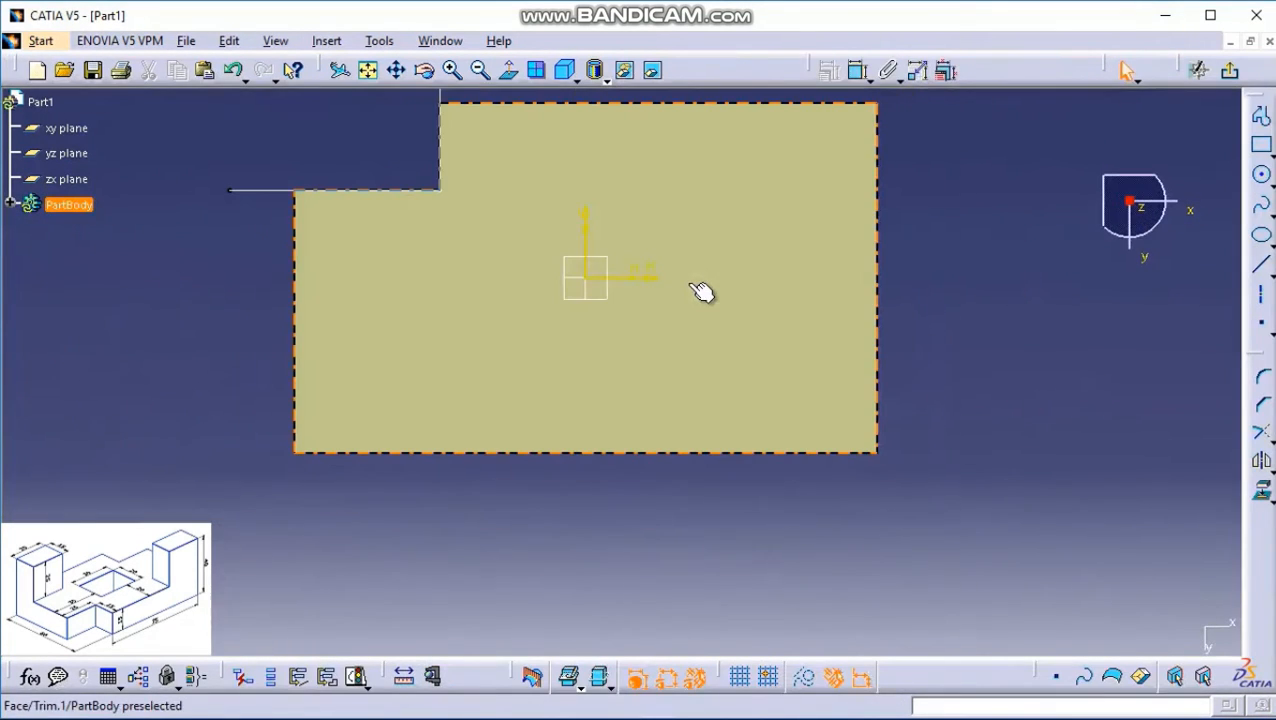
pyautogui.moveTo(720, 293); pyautogui.dragTo(668, 368, button='middle')
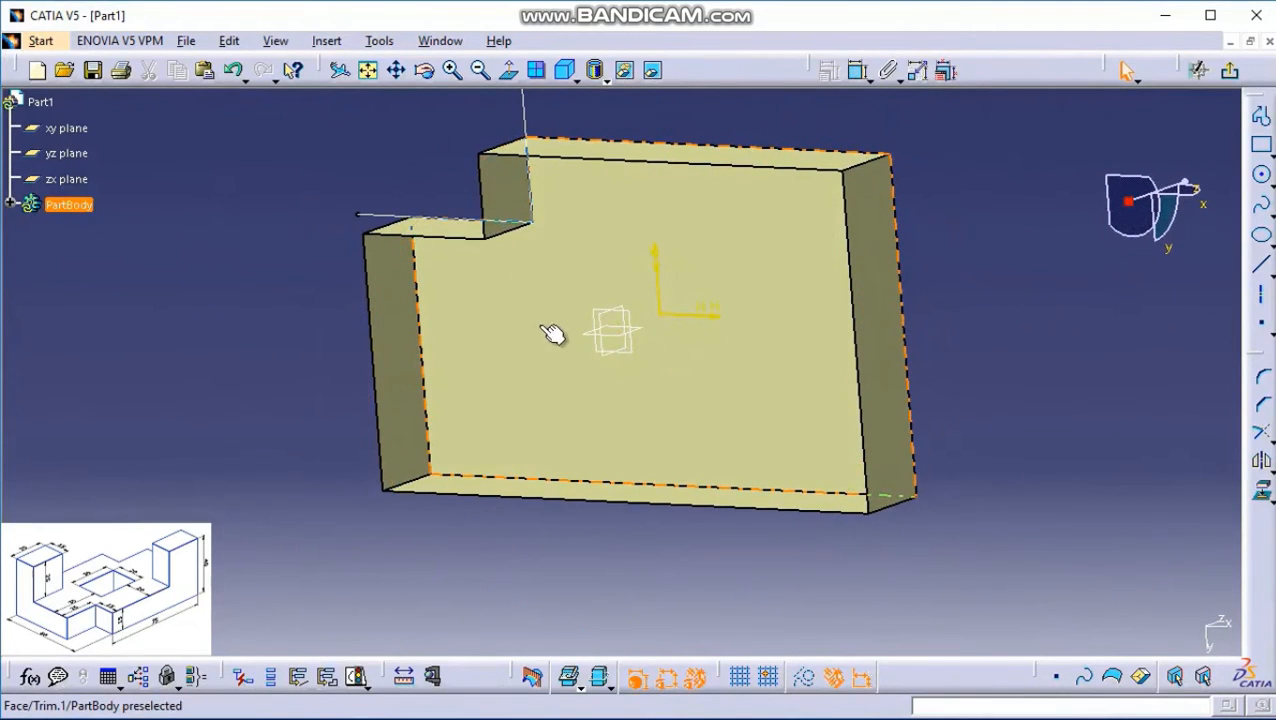
pyautogui.click(510, 72)
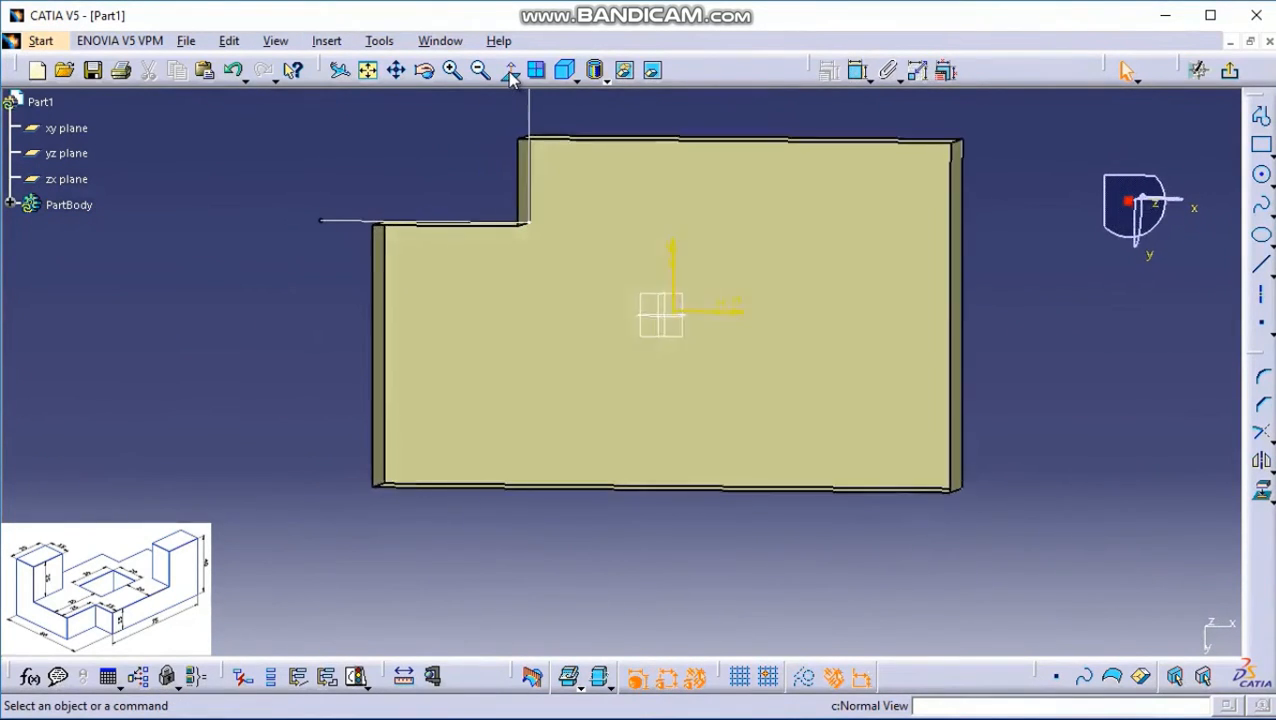
pyautogui.click(510, 72)
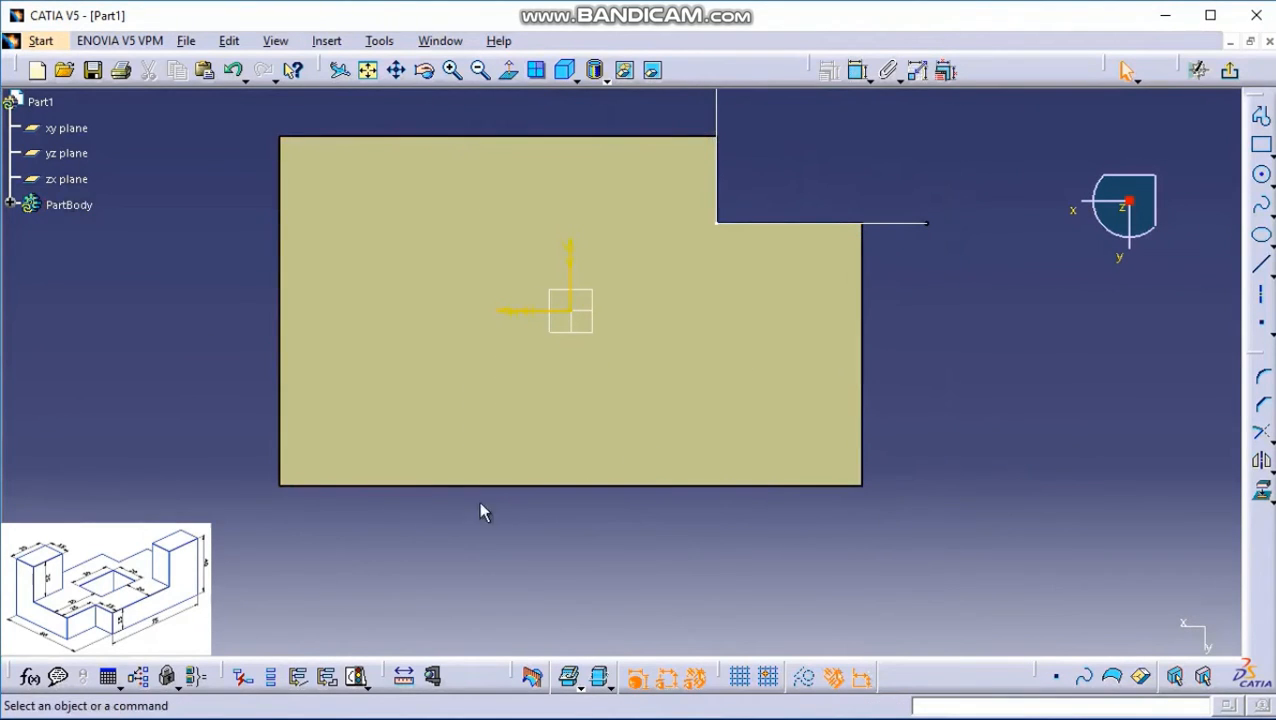
# Step: Sketch an open L-shaped profile across the lower-left corner, about 20 mm from the long edge and 32 mm from the short edge
pyautogui.click(1261, 116)
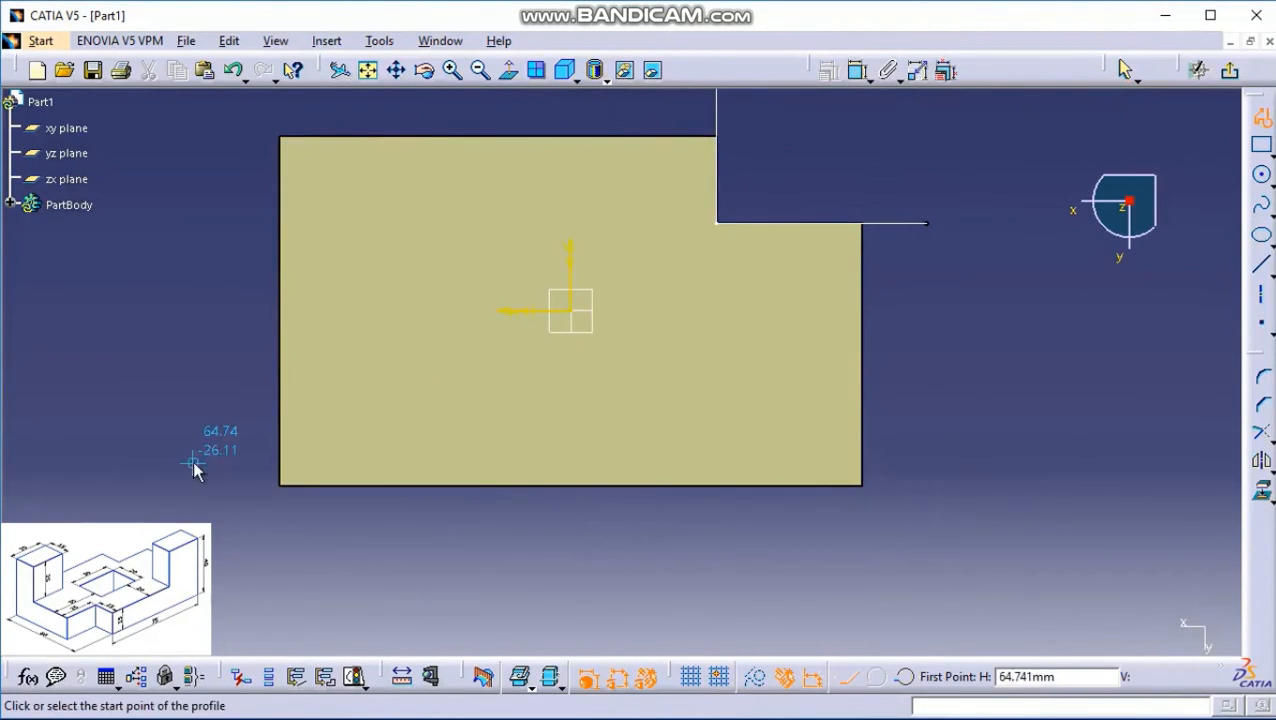
pyautogui.click(209, 367)
pyautogui.click(467, 367)
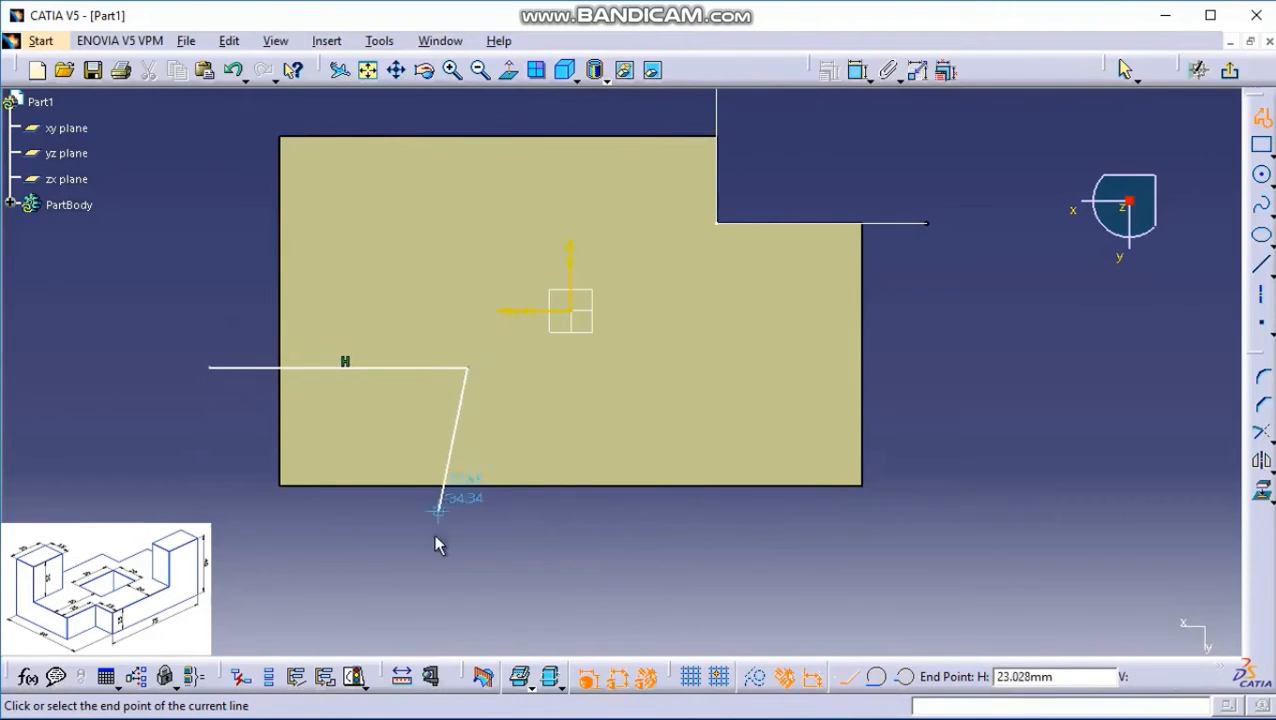
pyautogui.click(467, 565)
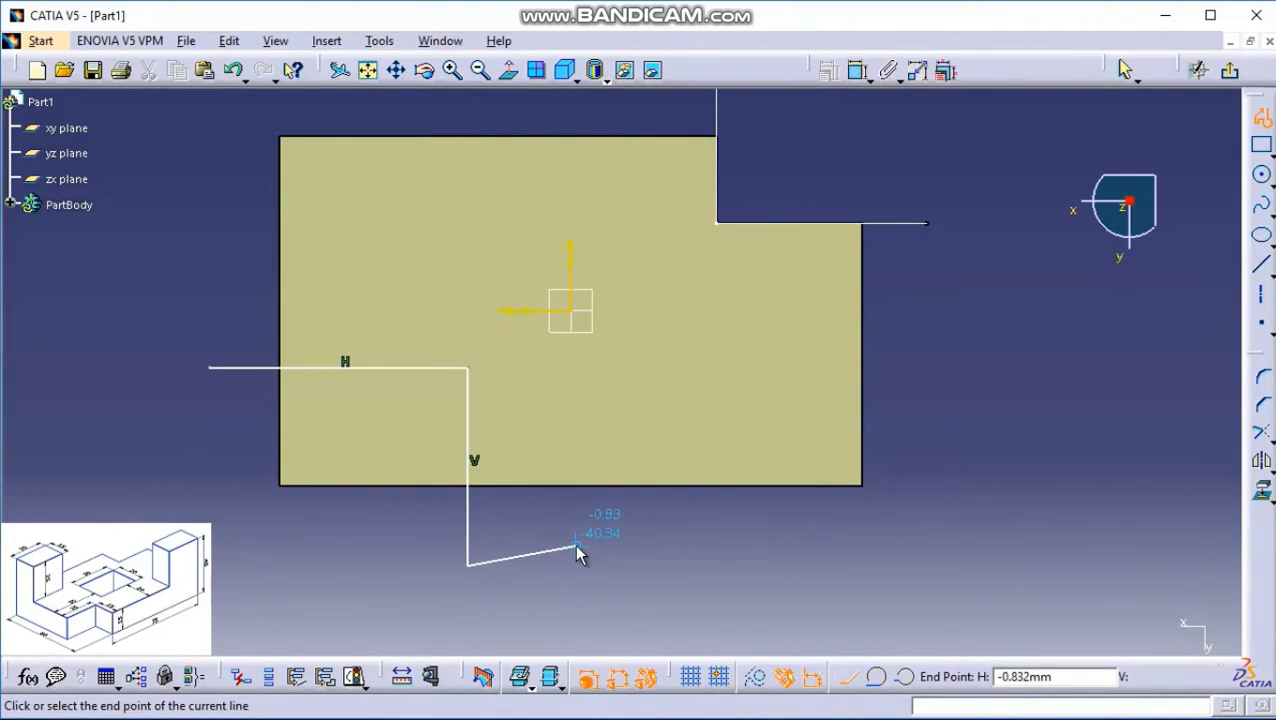
pyautogui.press('Escape')
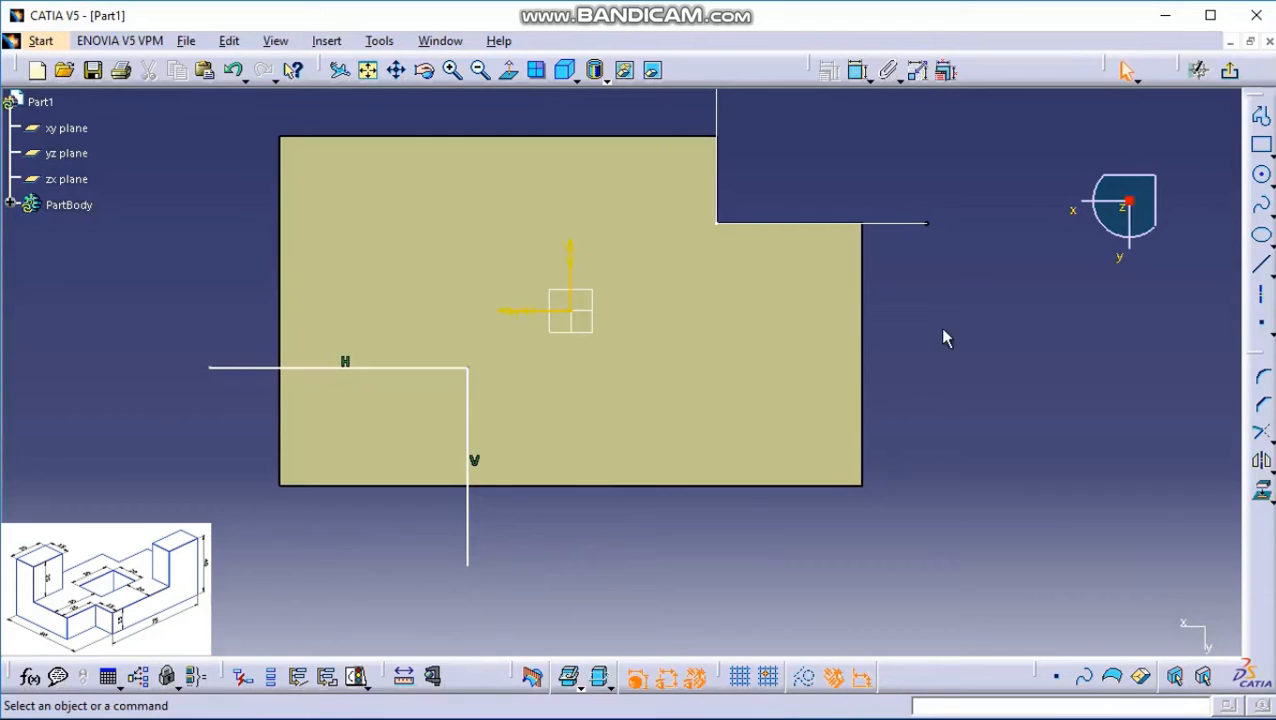
# Step: Dimension the profile's horizontal line from the lower long edge and set the distance to 15 mm
pyautogui.click(857, 70)
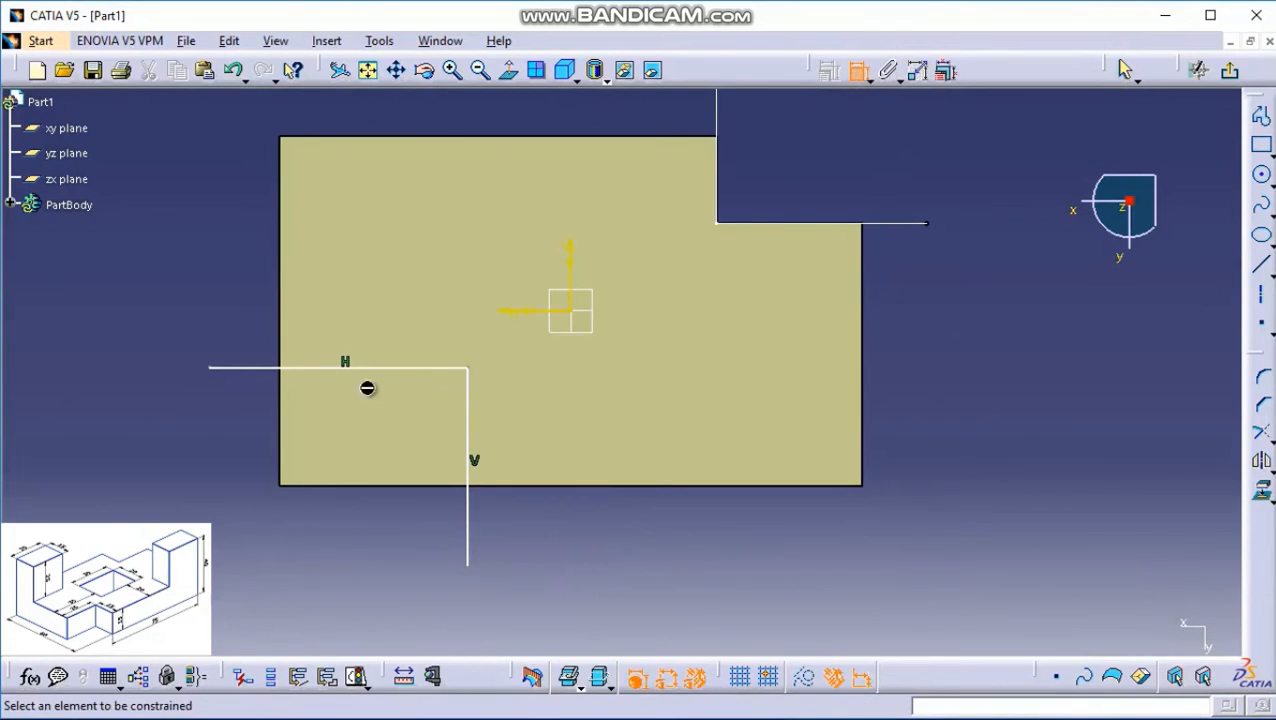
pyautogui.click(394, 370)
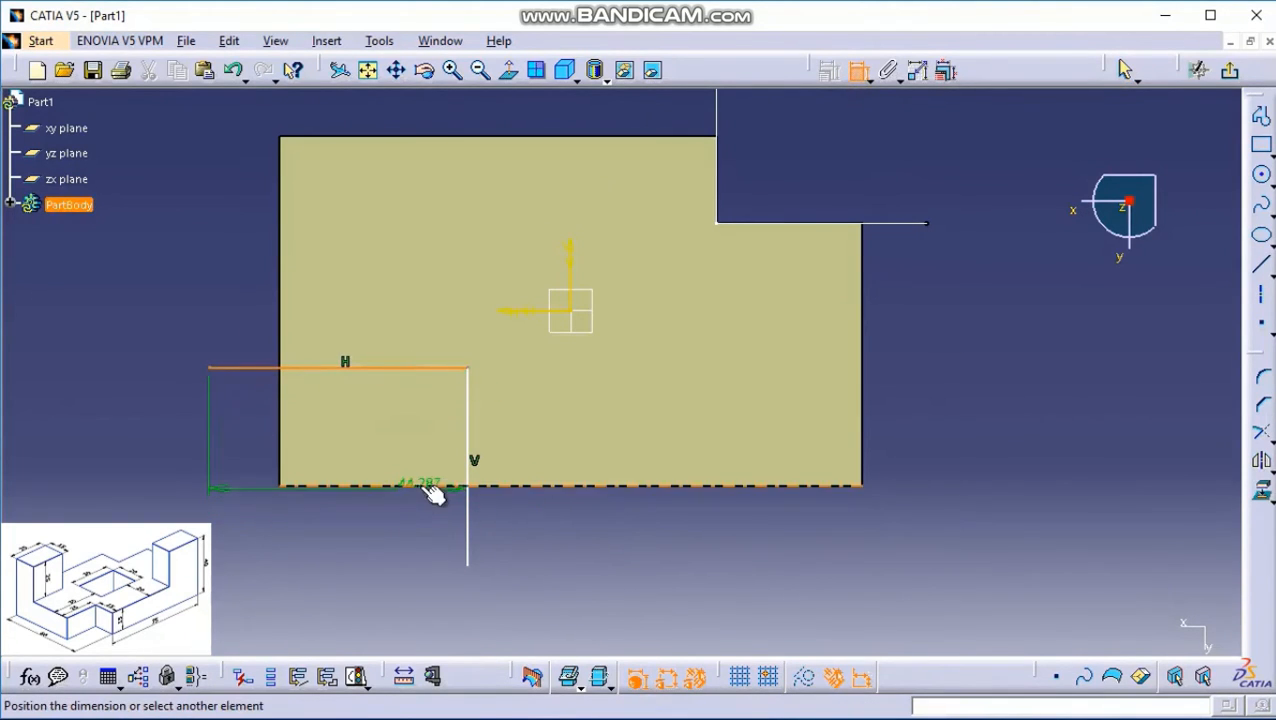
pyautogui.click(386, 486)
pyautogui.click(204, 470)
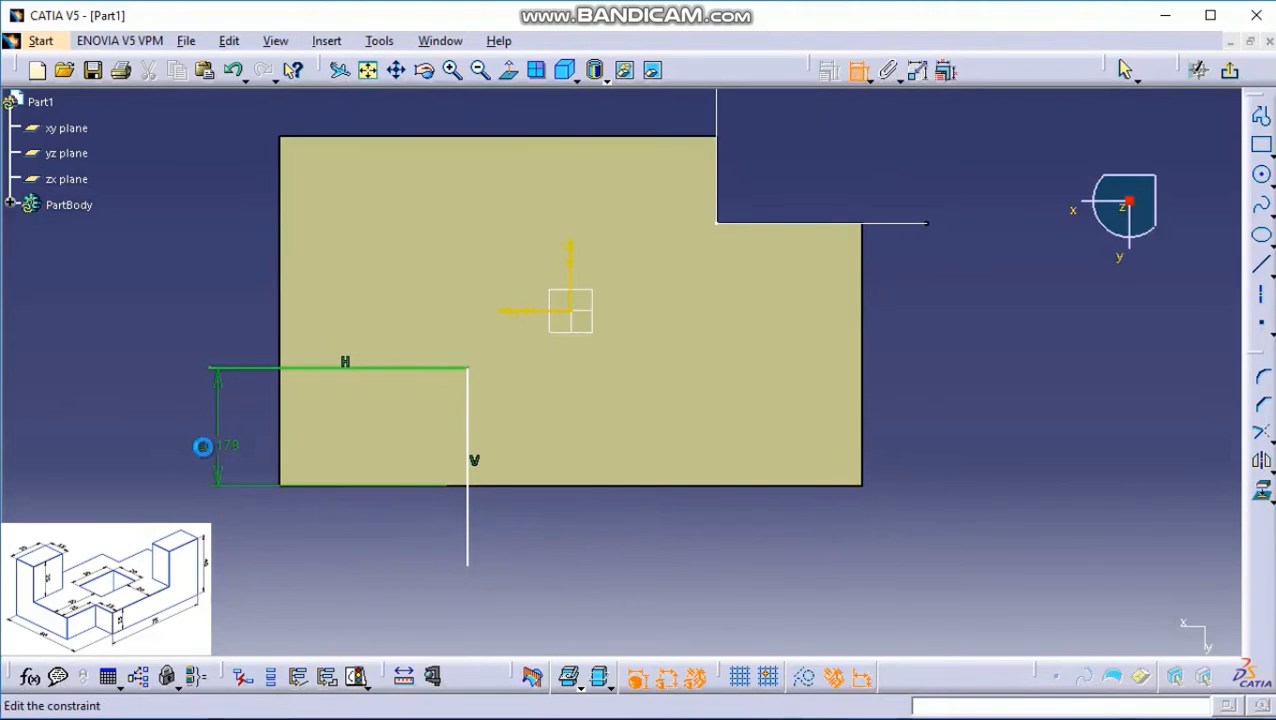
pyautogui.doubleClick(204, 447)
pyautogui.write('15')
pyautogui.press('Return')
# Step: Dimension the profile's vertical line from the left short edge, set the distance to 25 mm, and exit the sketch
pyautogui.click(292, 441)
pyautogui.click(470, 545)
pyautogui.click(368, 537)
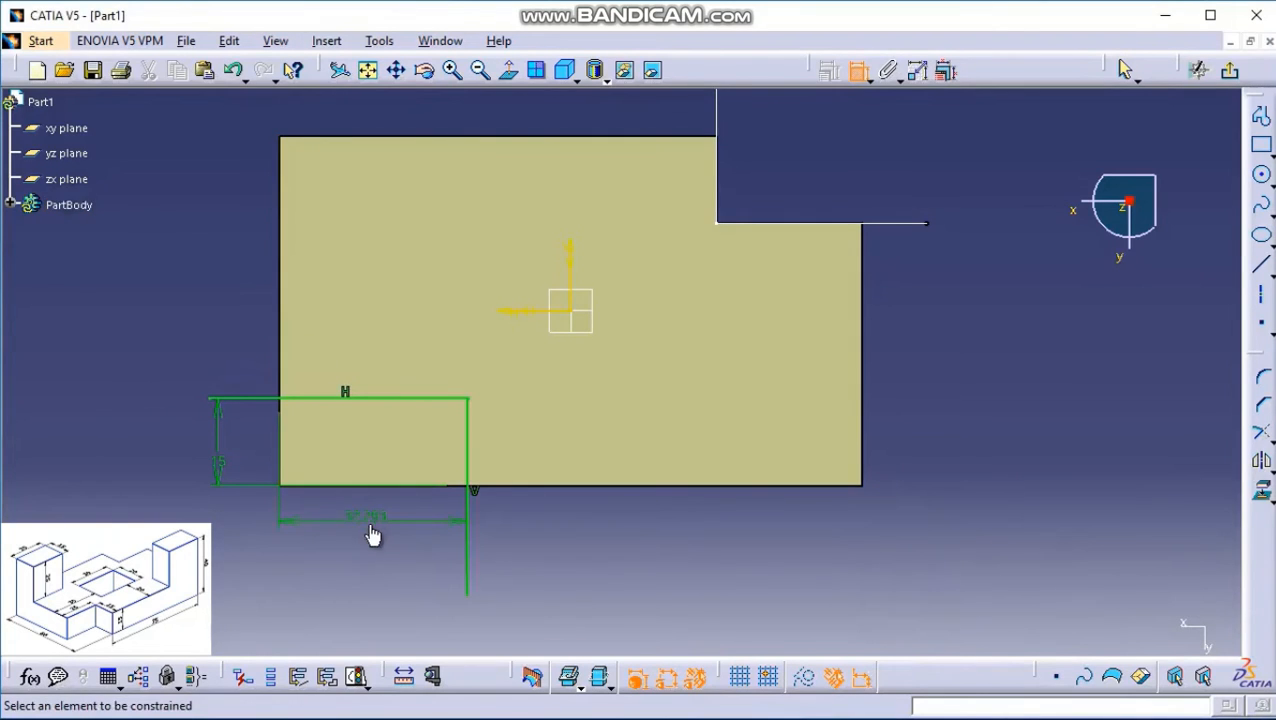
pyautogui.doubleClick(368, 519)
pyautogui.write('25')
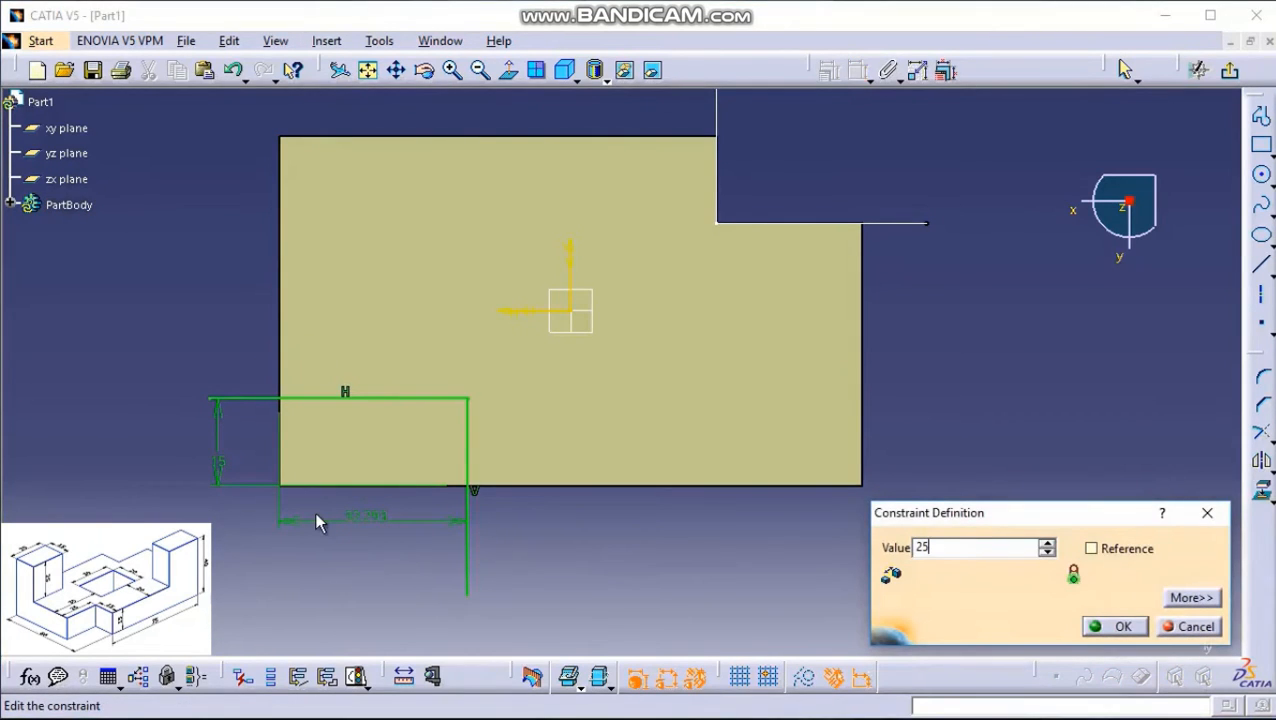
pyautogui.press('Return')
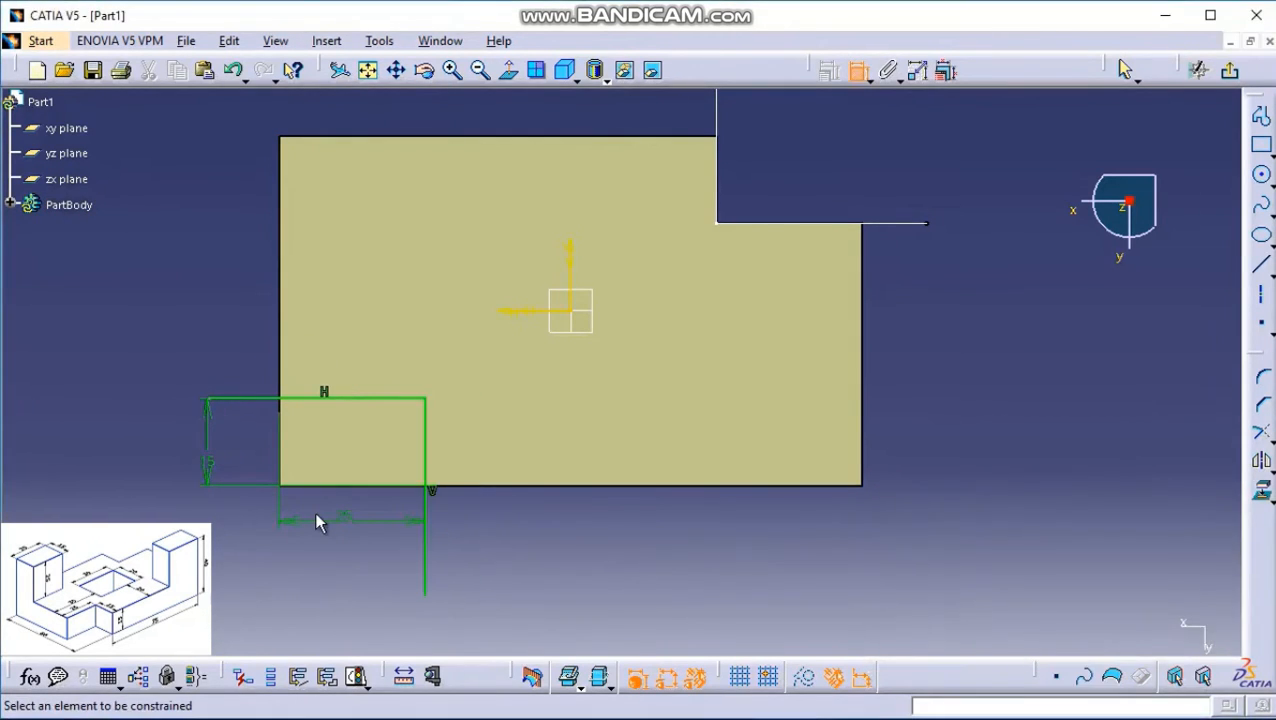
pyautogui.click(1198, 70)
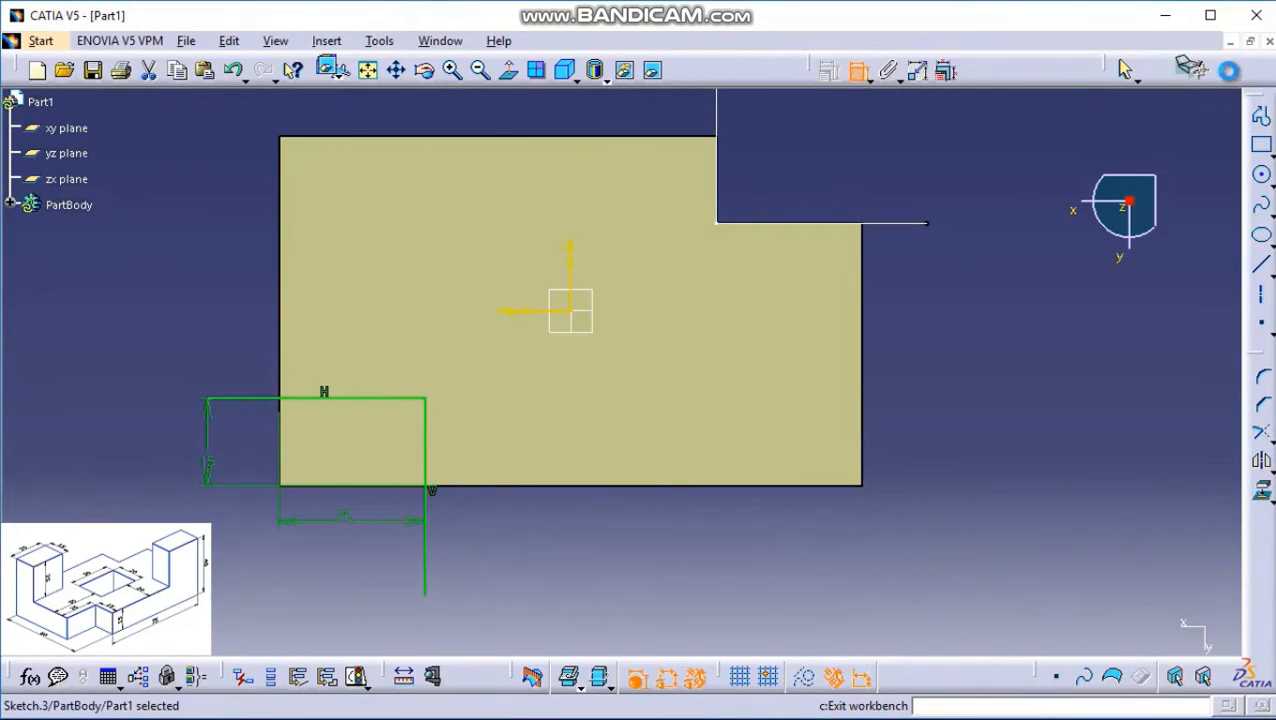
pyautogui.moveTo(963, 304); pyautogui.dragTo(953, 200, button='middle')
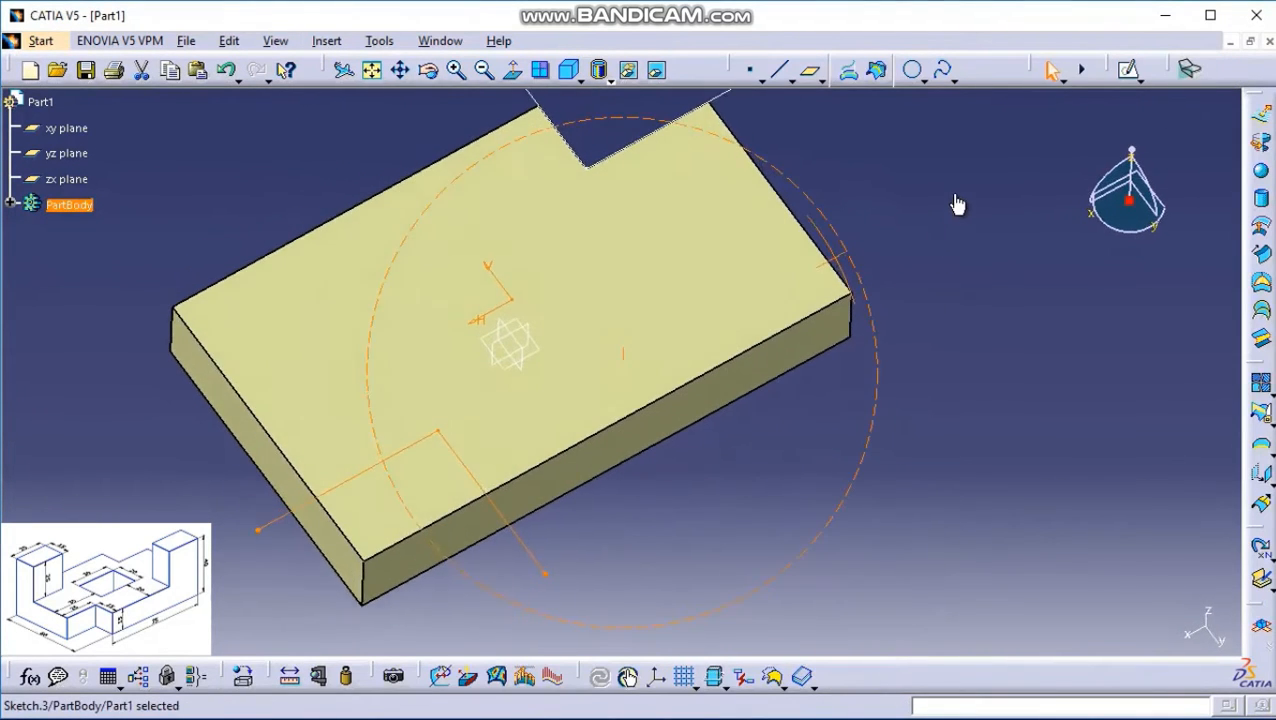
# Step: Extrude the L-shaped corner profile as a surface 15 mm down through the block, normal to the sketch
pyautogui.moveTo(783, 349); pyautogui.dragTo(757, 295, button='middle')
pyautogui.moveTo(473, 342)
pyautogui.mouseDown(button='middle')
pyautogui.moveTo(476, 265)
pyautogui.moveTo(578, 285)
pyautogui.mouseUp(button='middle')
pyautogui.click(900, 209)
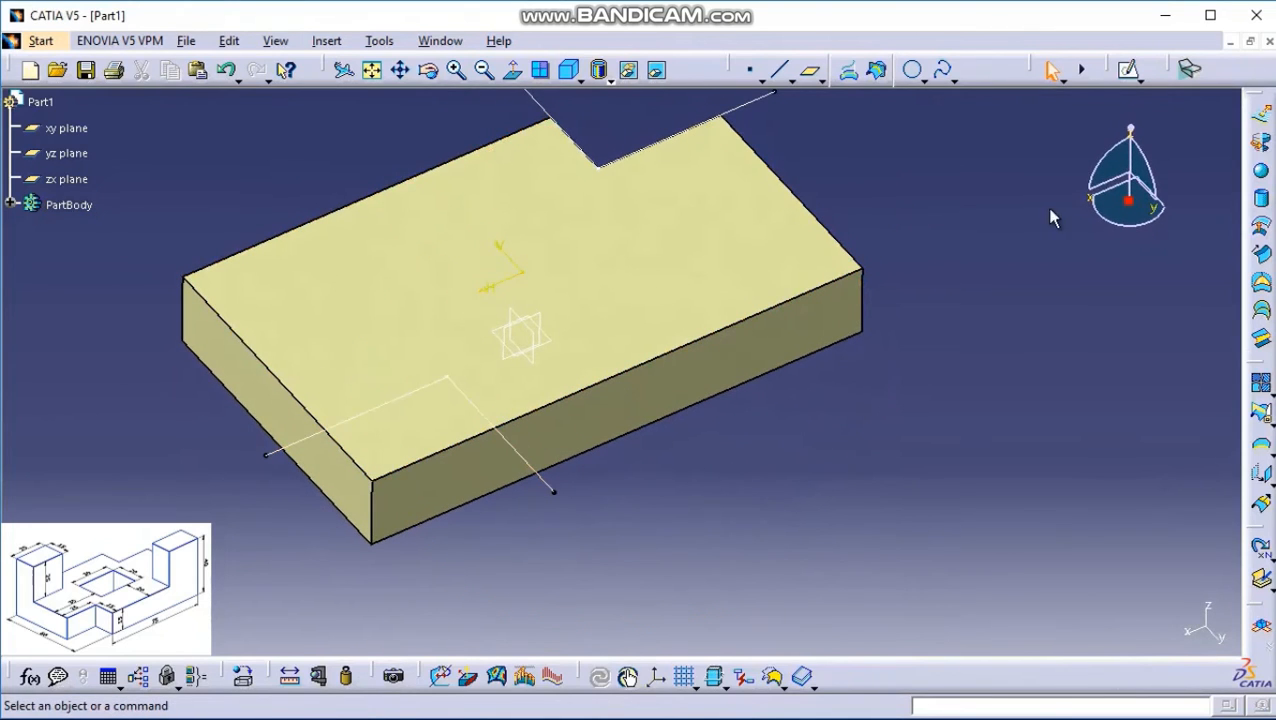
pyautogui.click(1261, 116)
pyautogui.click(543, 485)
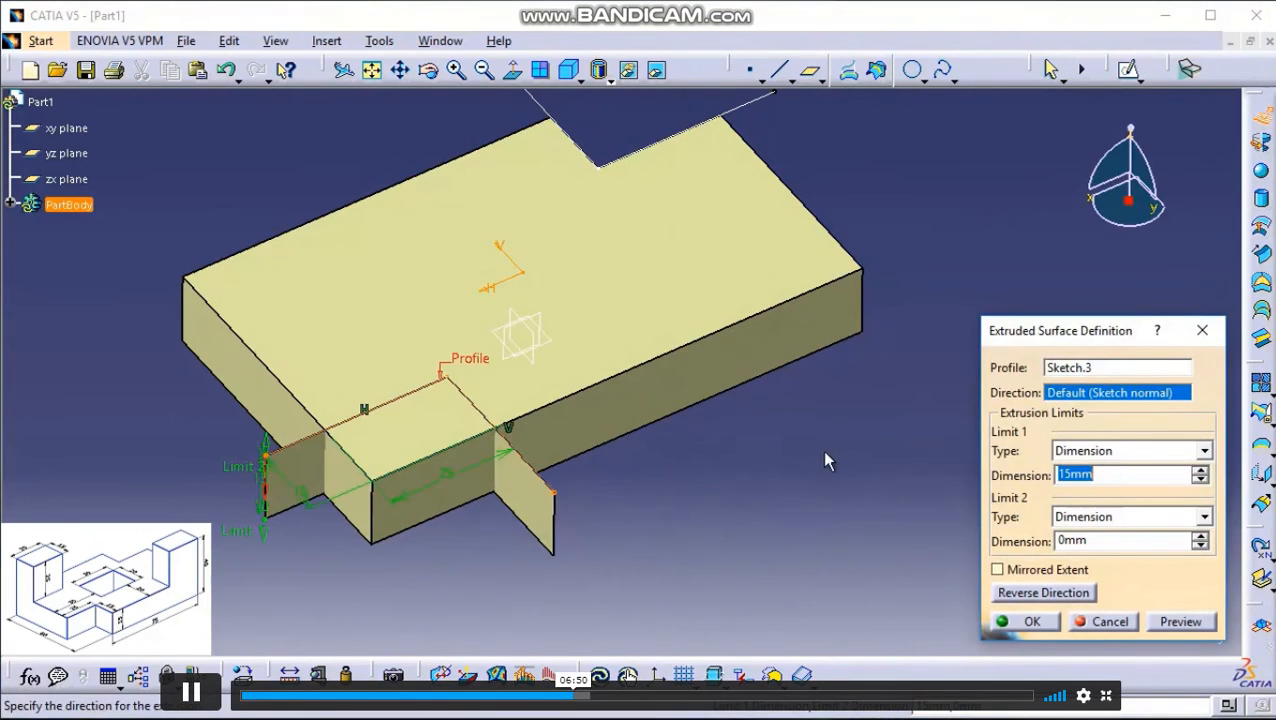
pyautogui.moveTo(590, 502); pyautogui.dragTo(609, 413, button='middle')
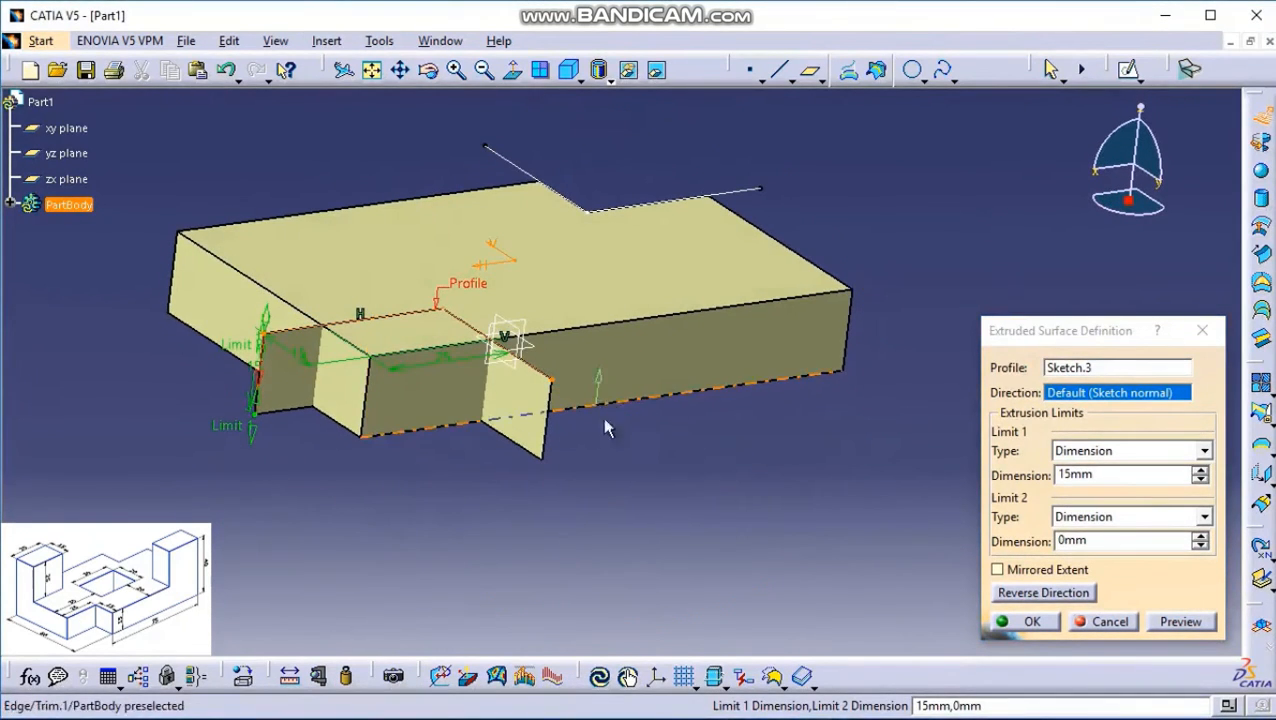
pyautogui.click(1017, 484)
pyautogui.click(1033, 621)
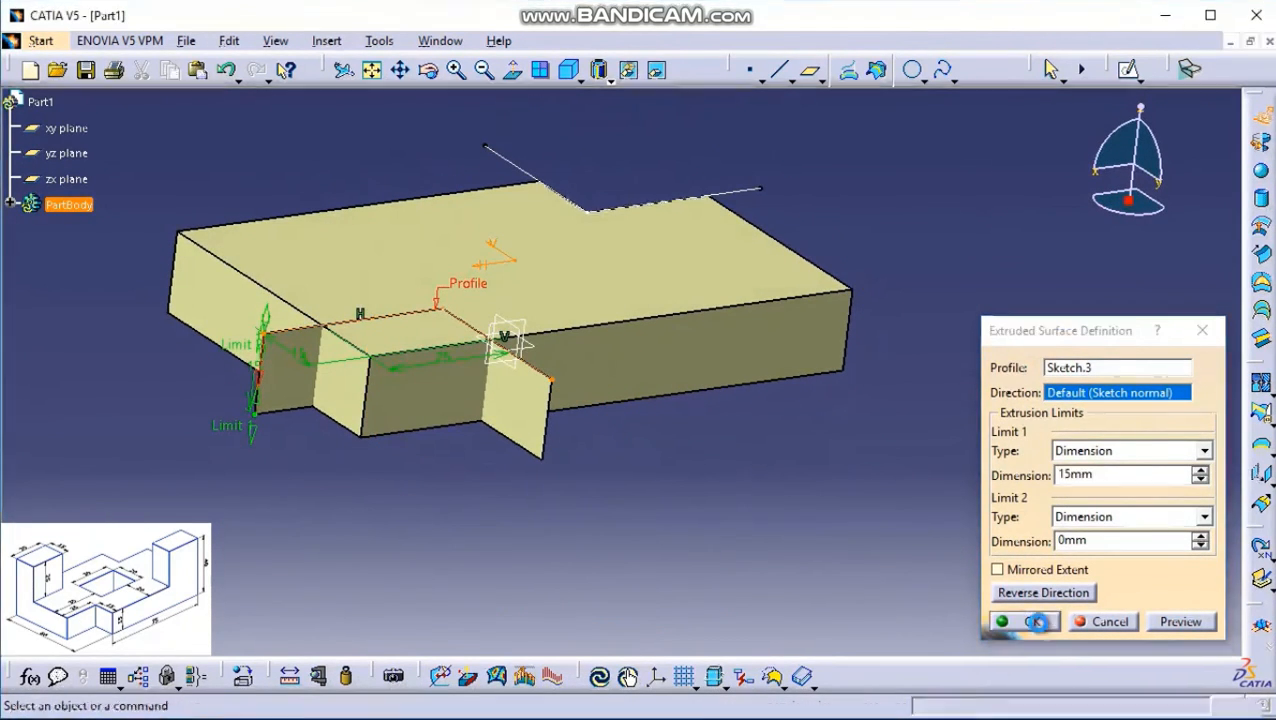
# Step: Set up a standard Trim with the notched block and the new L-shaped extruded surface as the trimmed elements
pyautogui.click(326, 40)
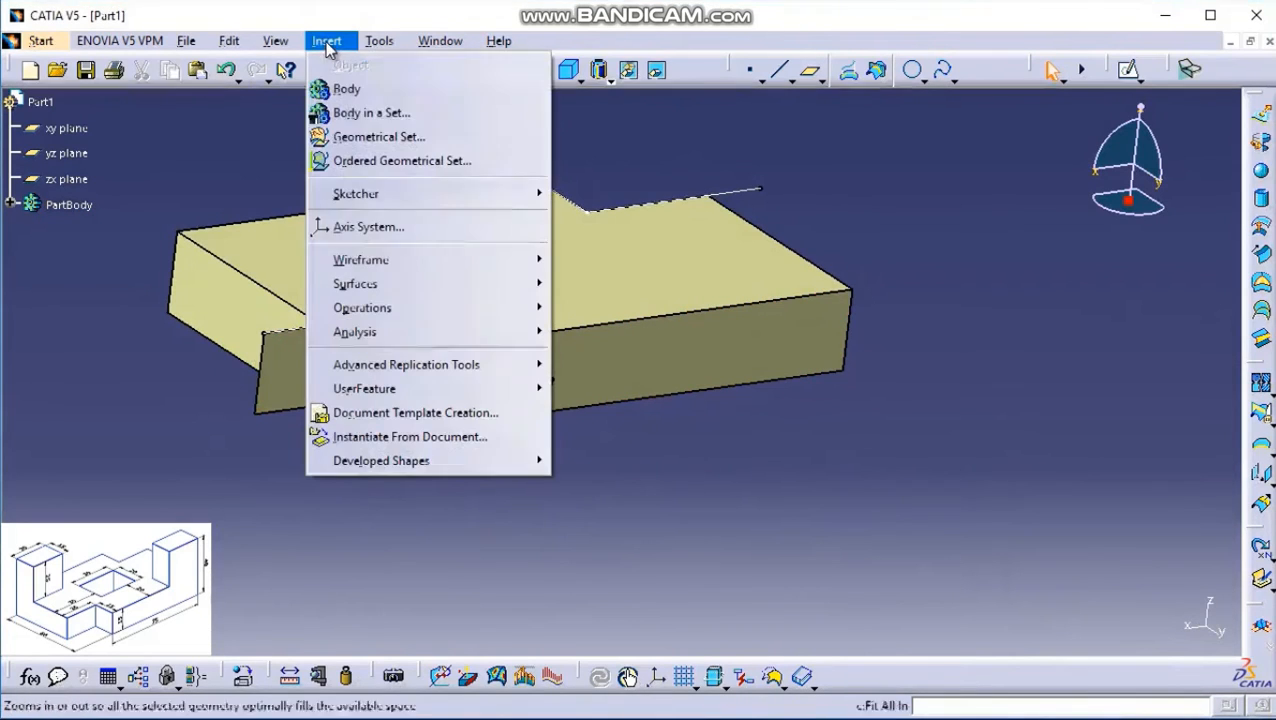
pyautogui.moveTo(405, 288)
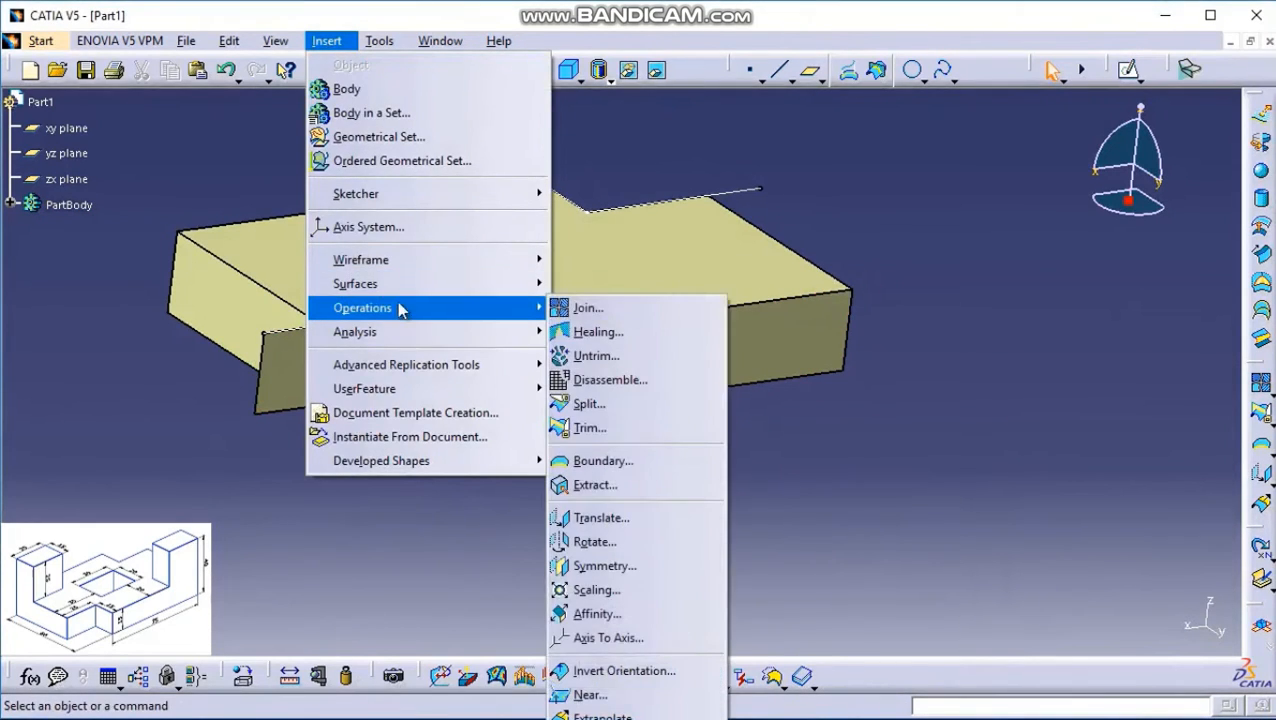
pyautogui.click(607, 432)
pyautogui.moveTo(712, 461); pyautogui.dragTo(664, 503, button='middle')
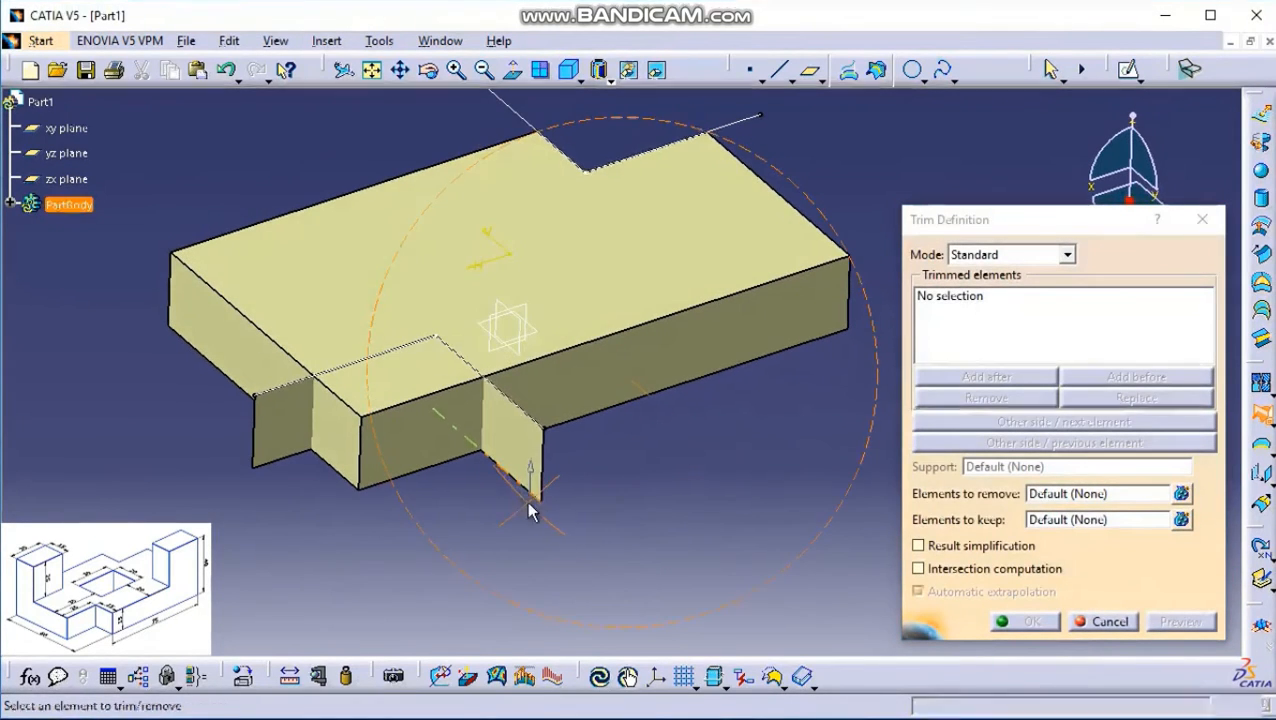
pyautogui.click(572, 307)
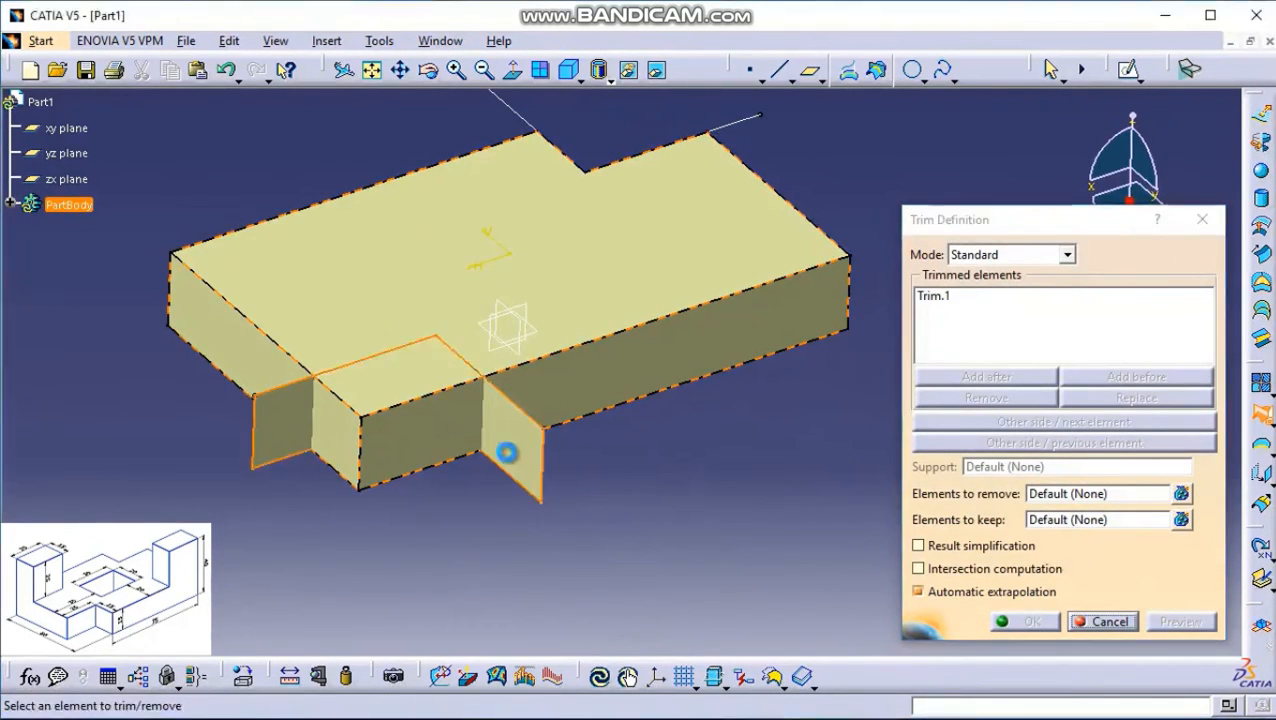
pyautogui.click(506, 455)
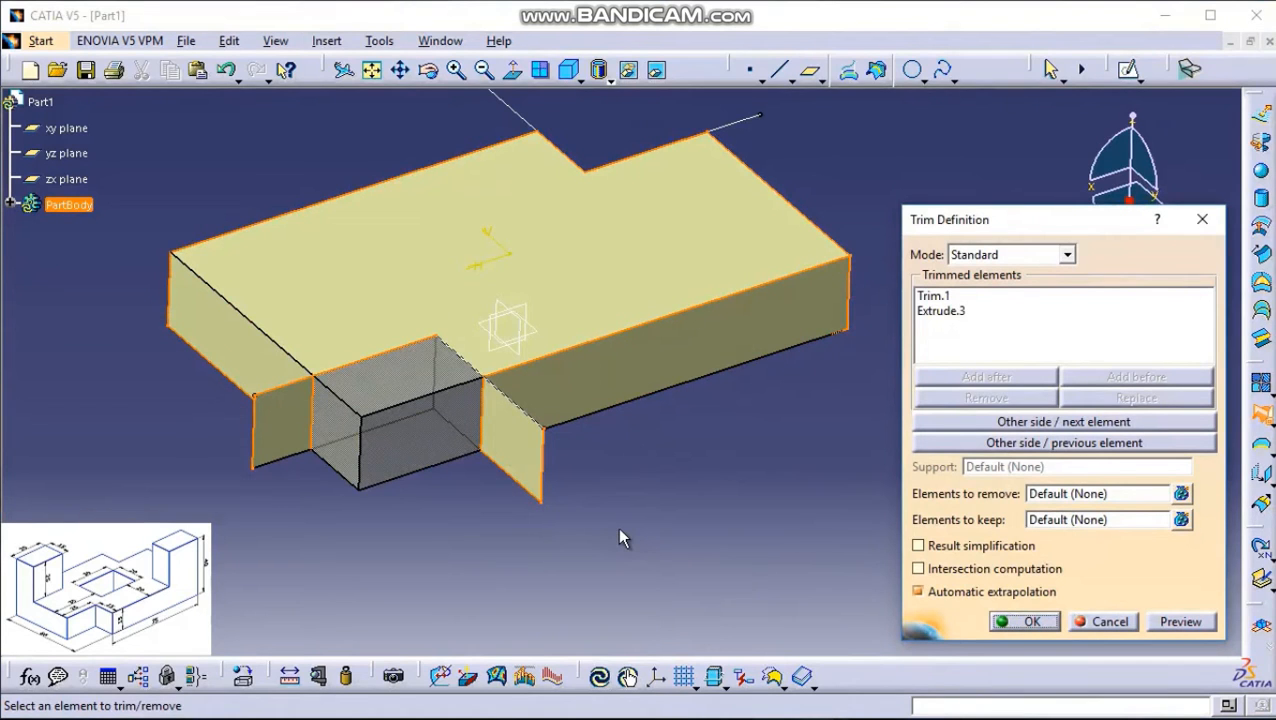
# Step: Choose the trim sides that remove the front corner and the surface's overhanging ends while keeping the notch walls, and apply the trim
pyautogui.moveTo(427, 555); pyautogui.dragTo(557, 470, button='middle')
pyautogui.click(1058, 422)
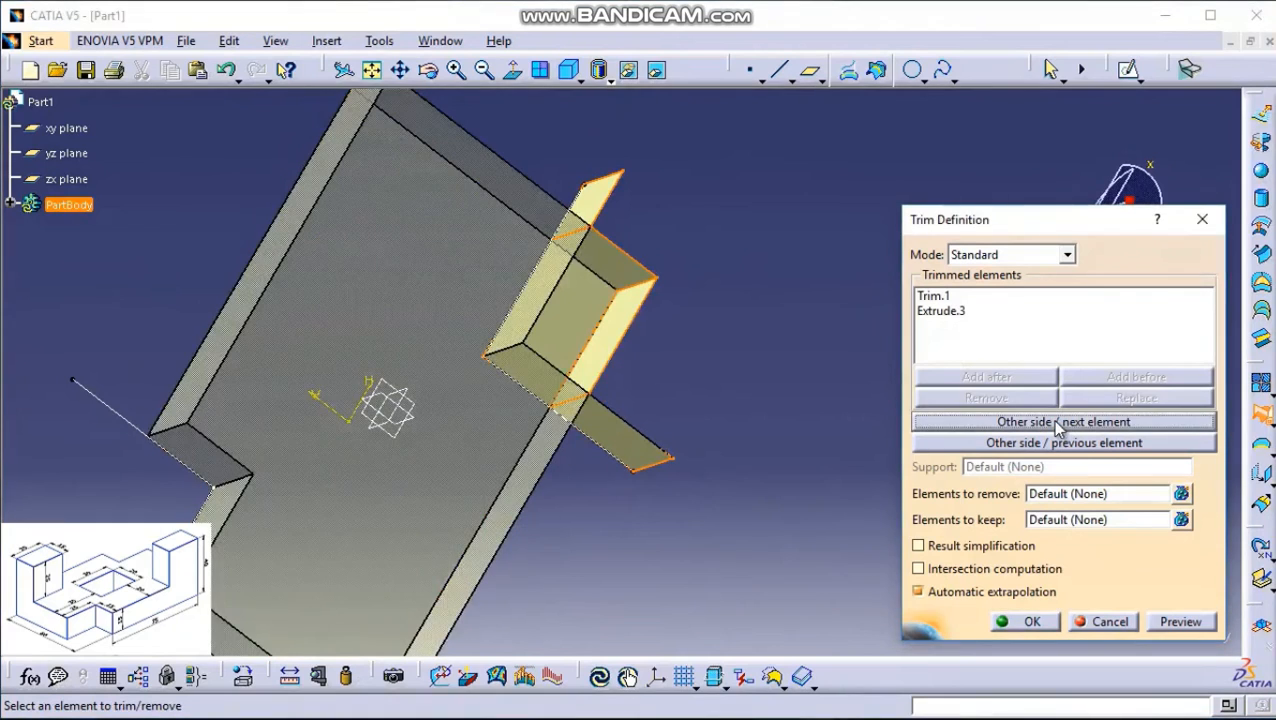
pyautogui.click(1062, 424)
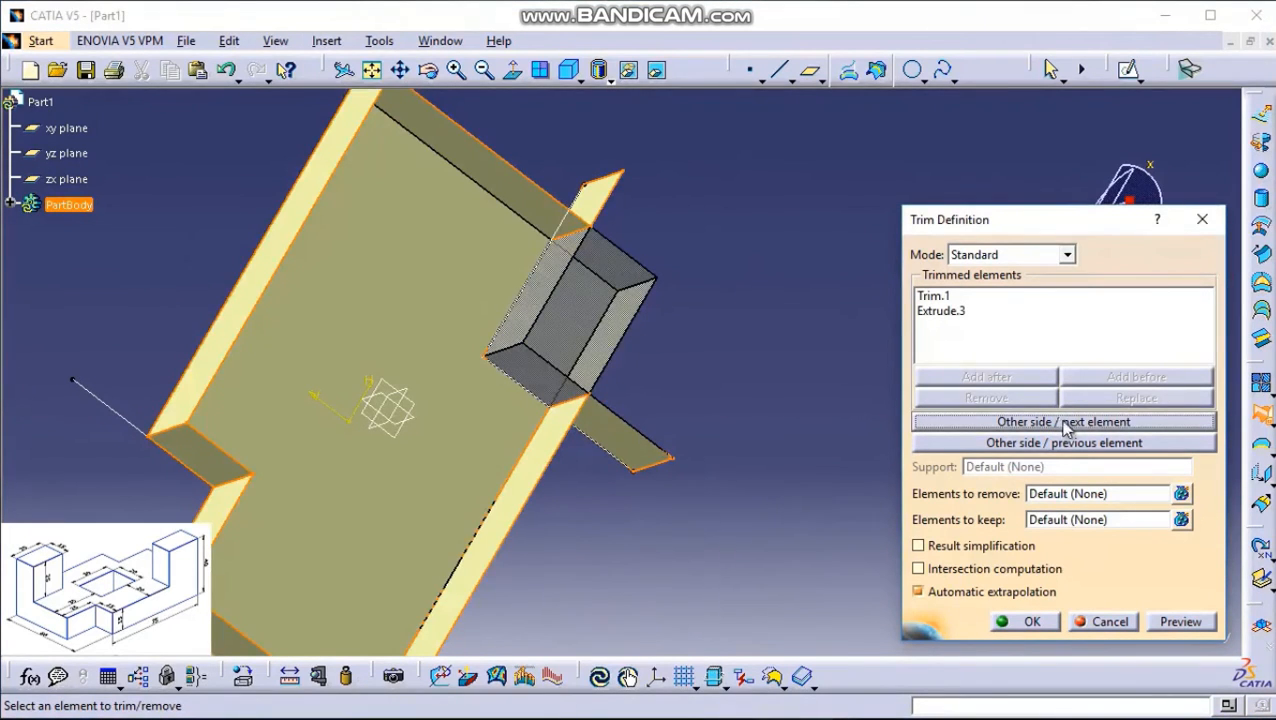
pyautogui.click(1055, 447)
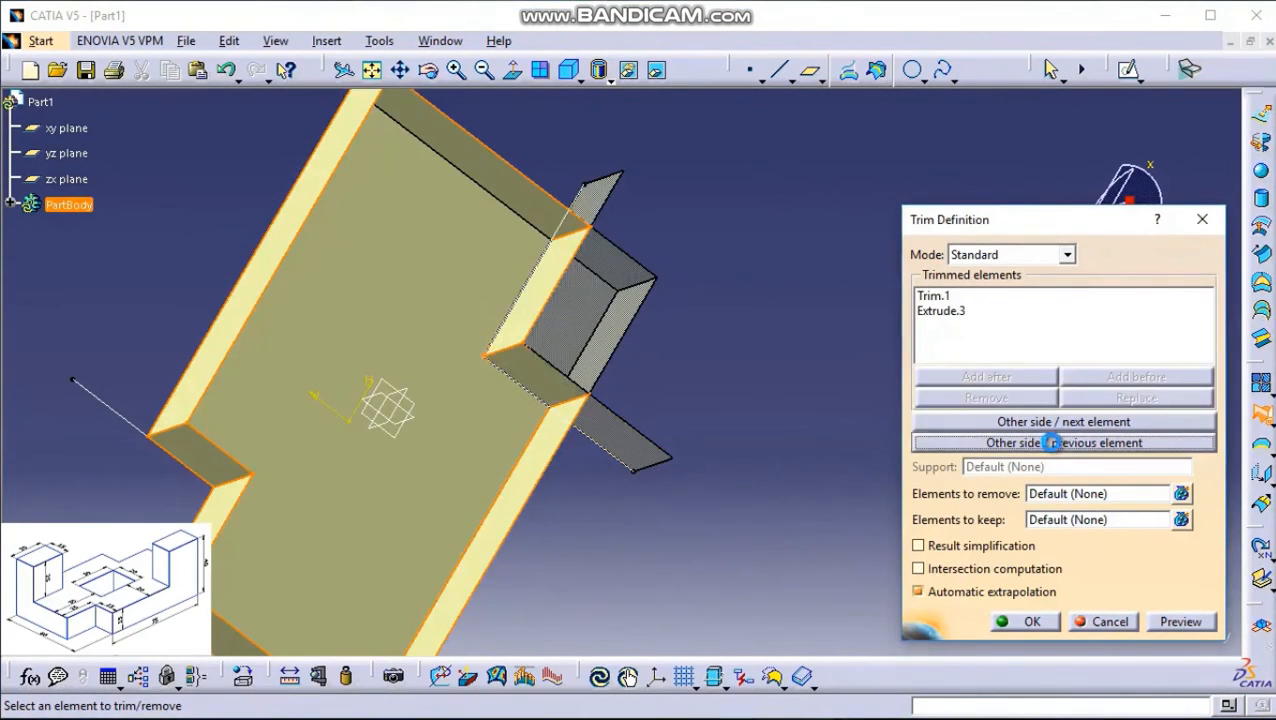
pyautogui.click(1055, 447)
pyautogui.click(1055, 445)
pyautogui.moveTo(570, 463); pyautogui.dragTo(492, 457, button='middle')
pyautogui.click(1031, 620)
pyautogui.moveTo(748, 460); pyautogui.dragTo(642, 273, button='middle')
pyautogui.moveTo(458, 370); pyautogui.dragTo(486, 507, button='middle')
pyautogui.moveTo(670, 286); pyautogui.dragTo(694, 362, button='middle')
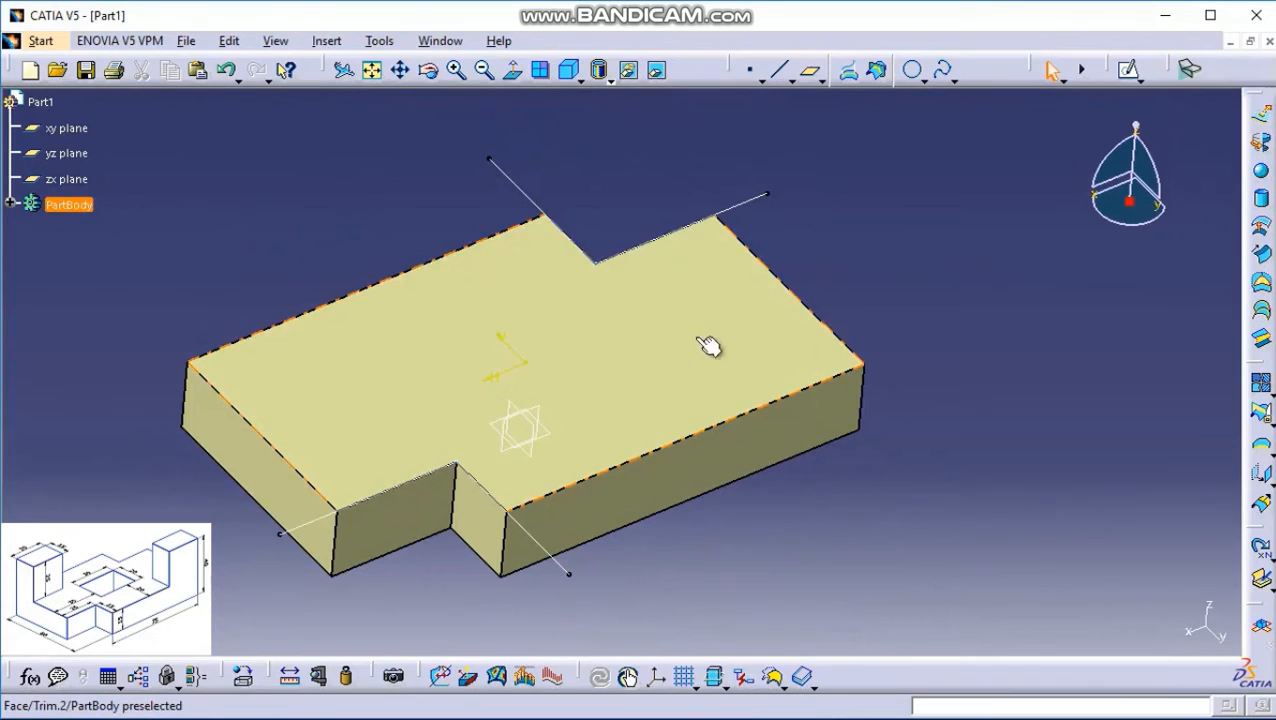
# Step: Open a new sketch on the top face of the double-notched block and orient the view normal to it from above
pyautogui.click(1128, 69)
pyautogui.click(748, 358)
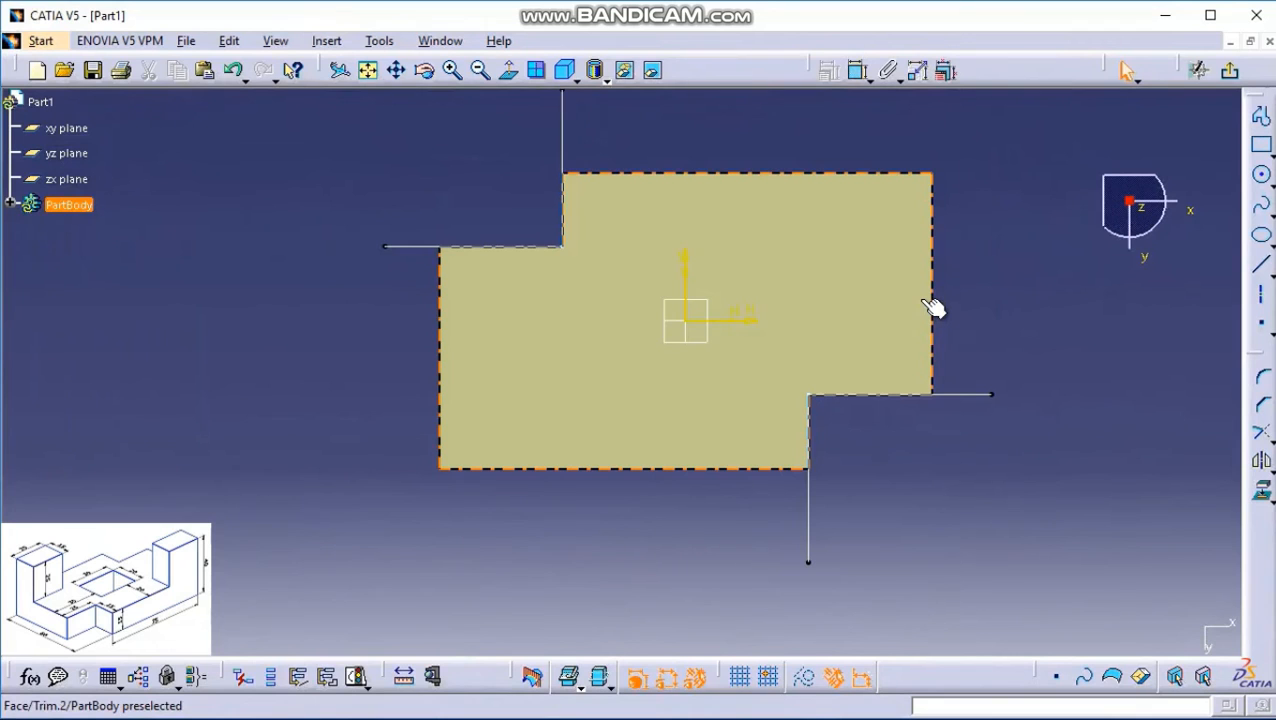
pyautogui.moveTo(913, 295); pyautogui.dragTo(698, 333, button='middle')
pyautogui.click(509, 80)
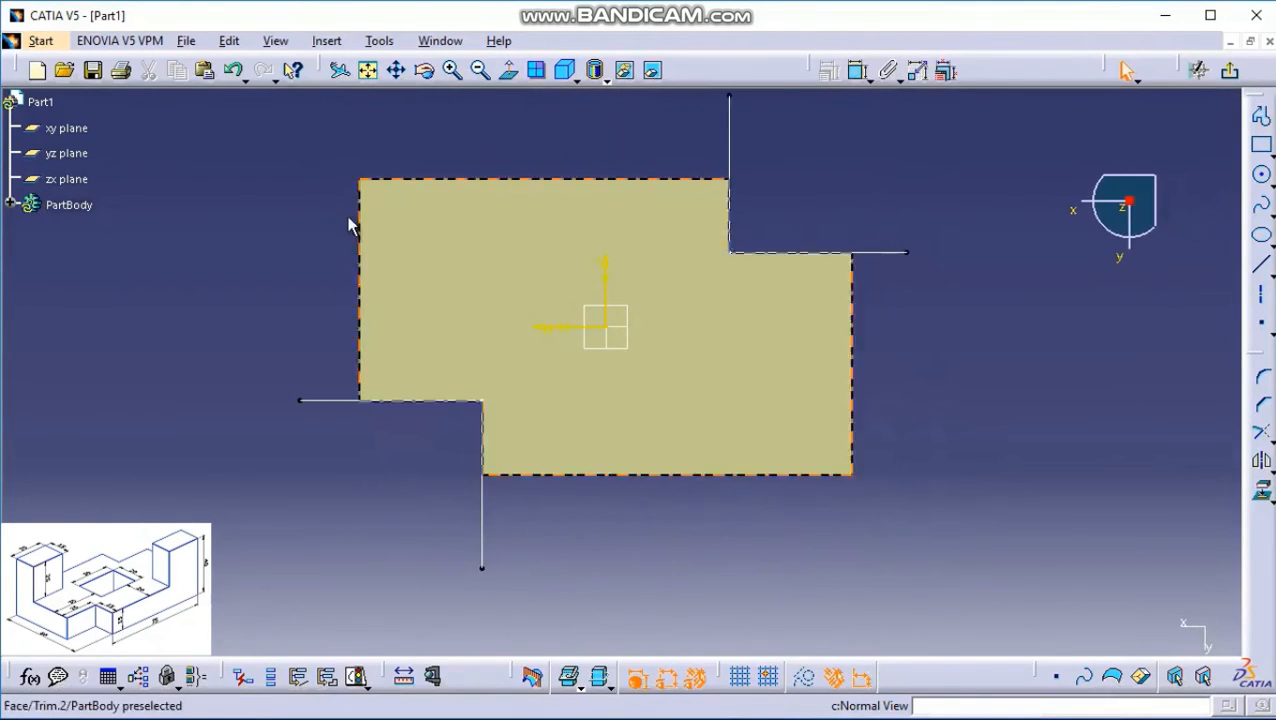
# Step: Sketch a rectangle about 23 mm high overlapping the upper-left corner of the block's top face
pyautogui.click(1262, 143)
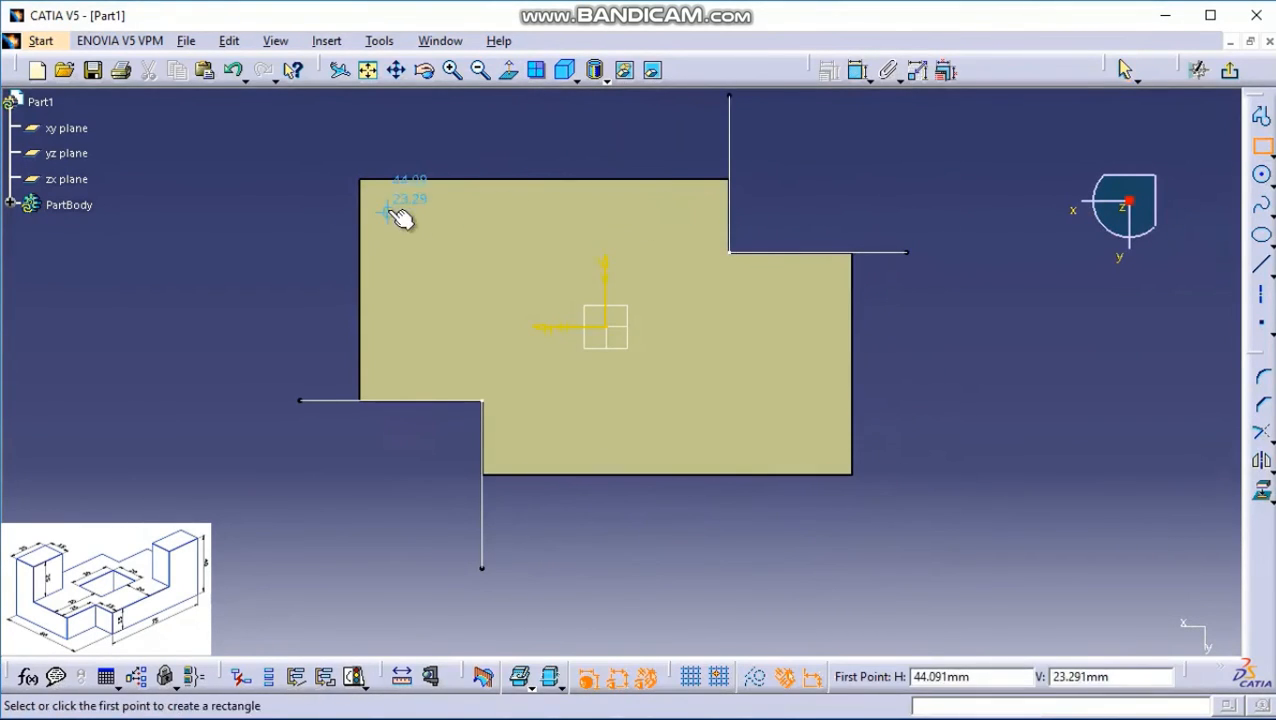
pyautogui.click(330, 152)
pyautogui.click(524, 264)
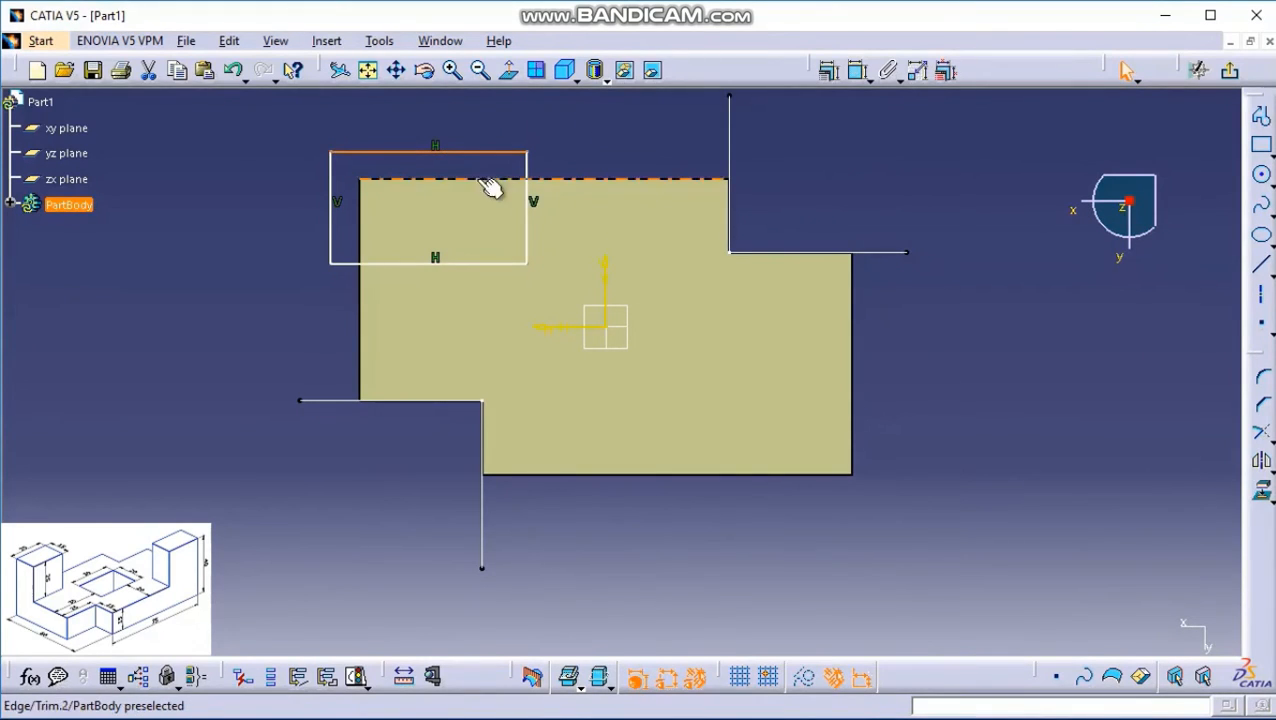
# Step: Make the rectangle's upper and left sides coincident with the block's upper long edge and left short edge
pyautogui.click(828, 70)
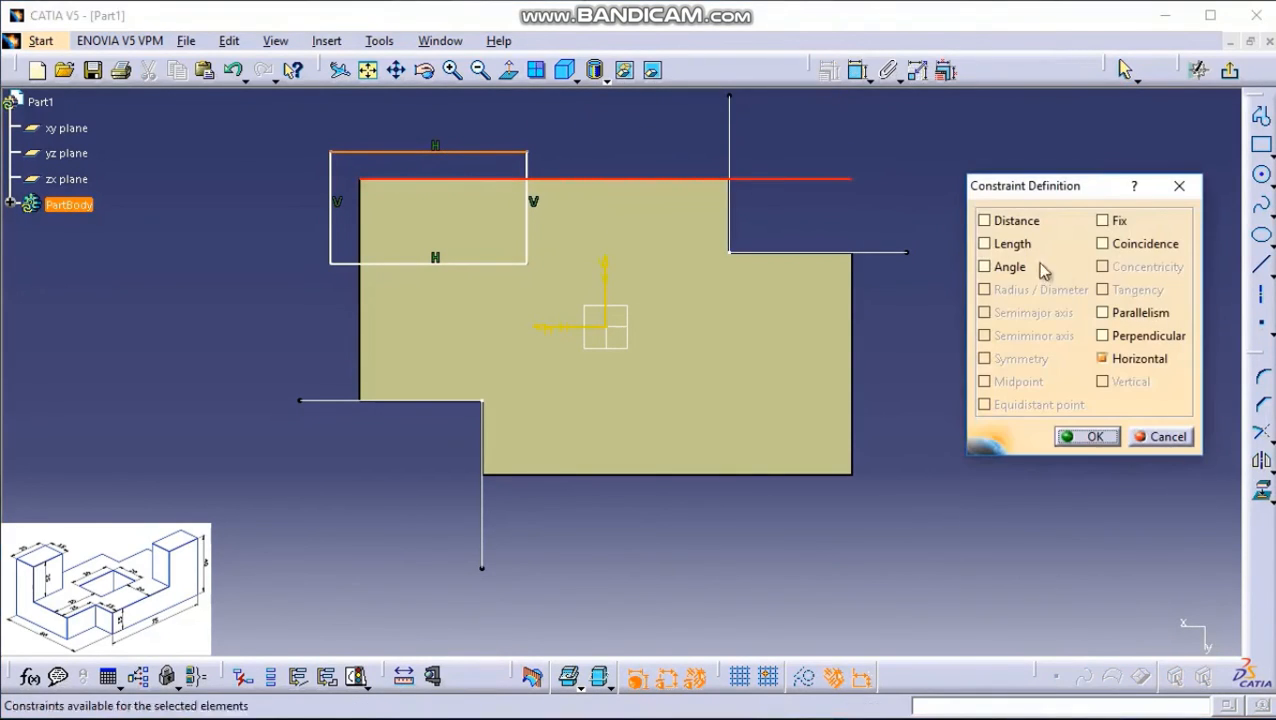
pyautogui.click(1135, 245)
pyautogui.click(1088, 436)
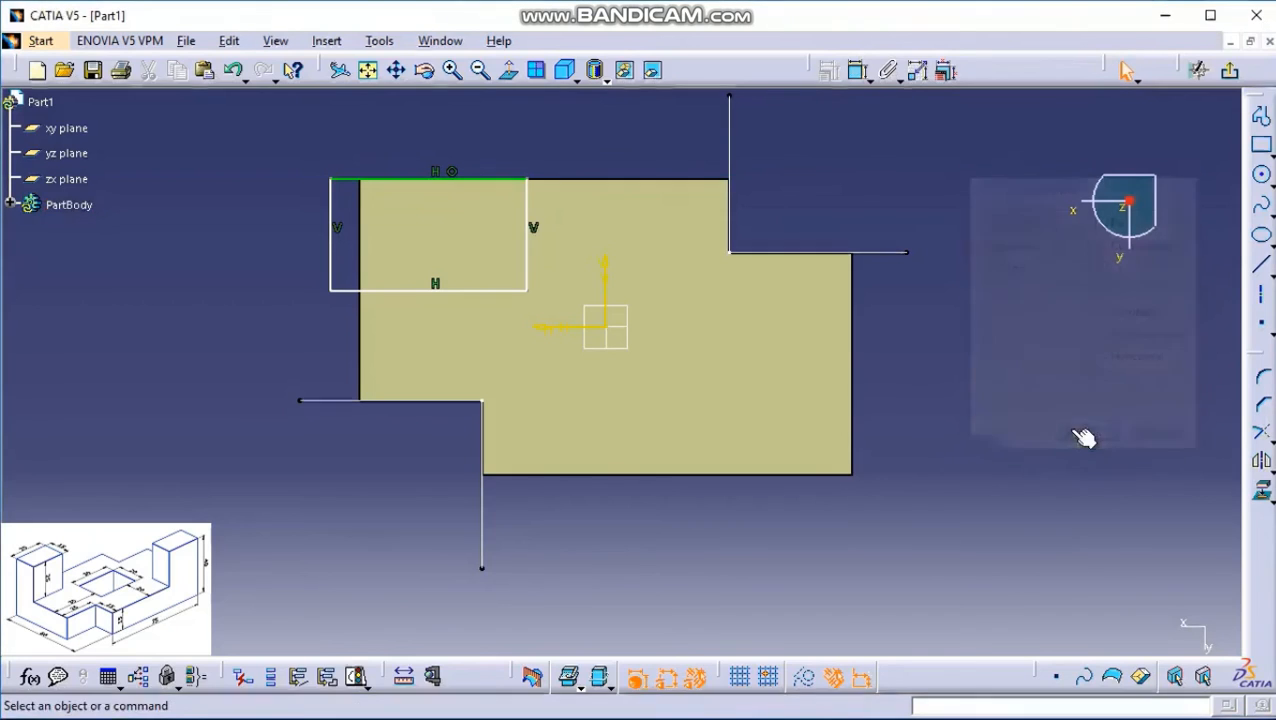
pyautogui.keyDown('ctrl'); pyautogui.click(352, 258); pyautogui.keyUp('ctrl')
pyautogui.click(828, 70)
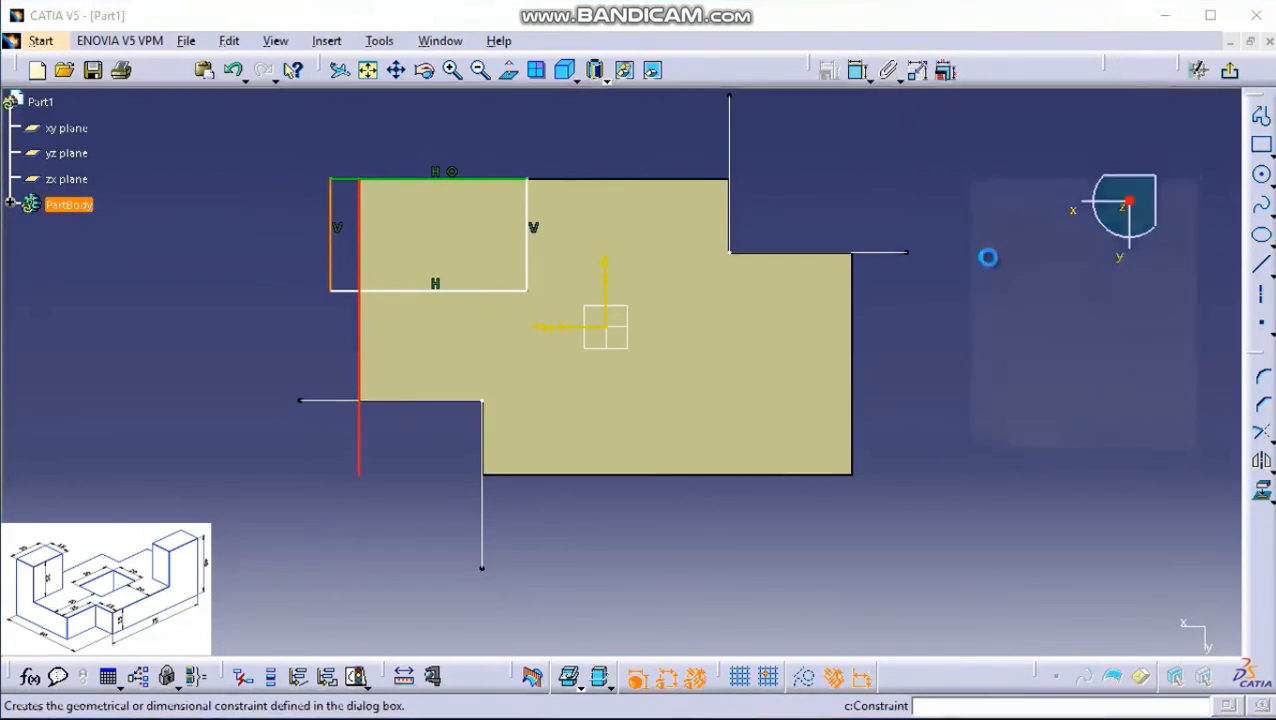
pyautogui.click(1103, 244)
pyautogui.click(1095, 436)
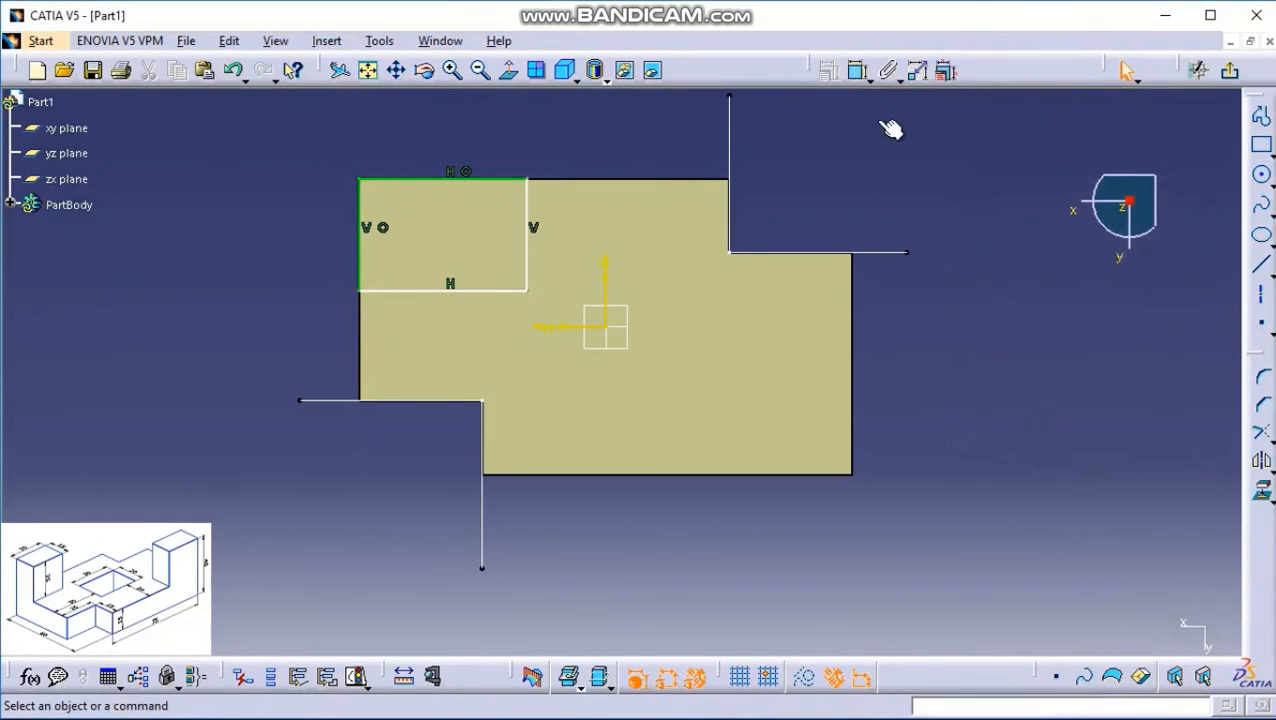
# Step: Dimension the rectangle's right vertical side and set its length to 15 mm
pyautogui.click(529, 269)
pyautogui.click(576, 218)
pyautogui.doubleClick(576, 218)
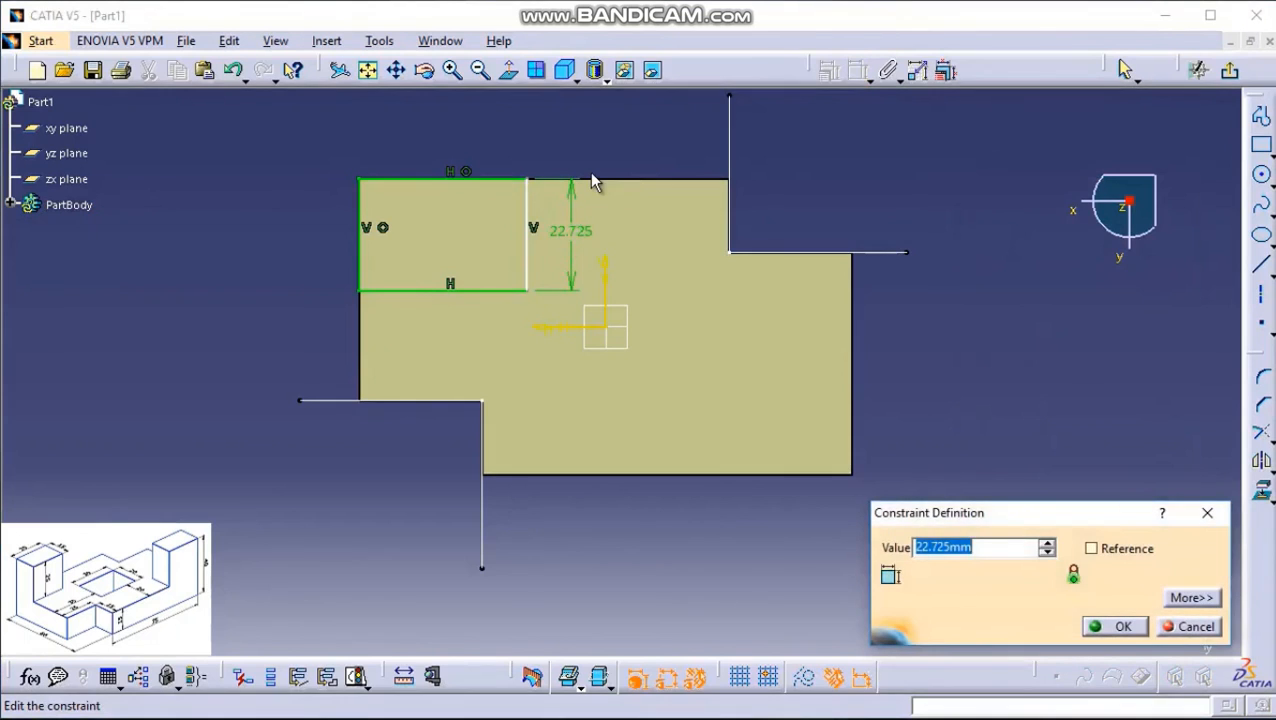
pyautogui.write('15')
pyautogui.press('Return')
# Step: Dimension the rectangle's lower horizontal side, set its length to 25 mm, and exit the sketch
pyautogui.click(479, 254)
pyautogui.click(458, 290)
pyautogui.doubleClick(464, 283)
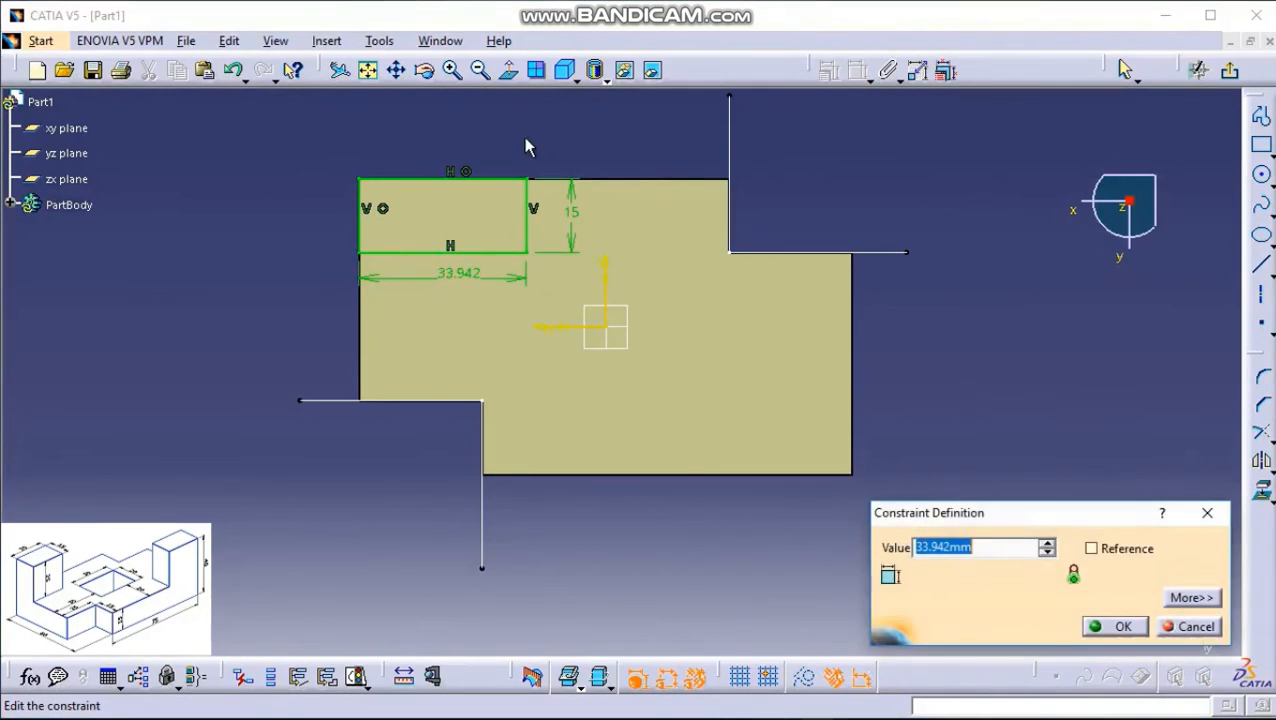
pyautogui.press('Return')
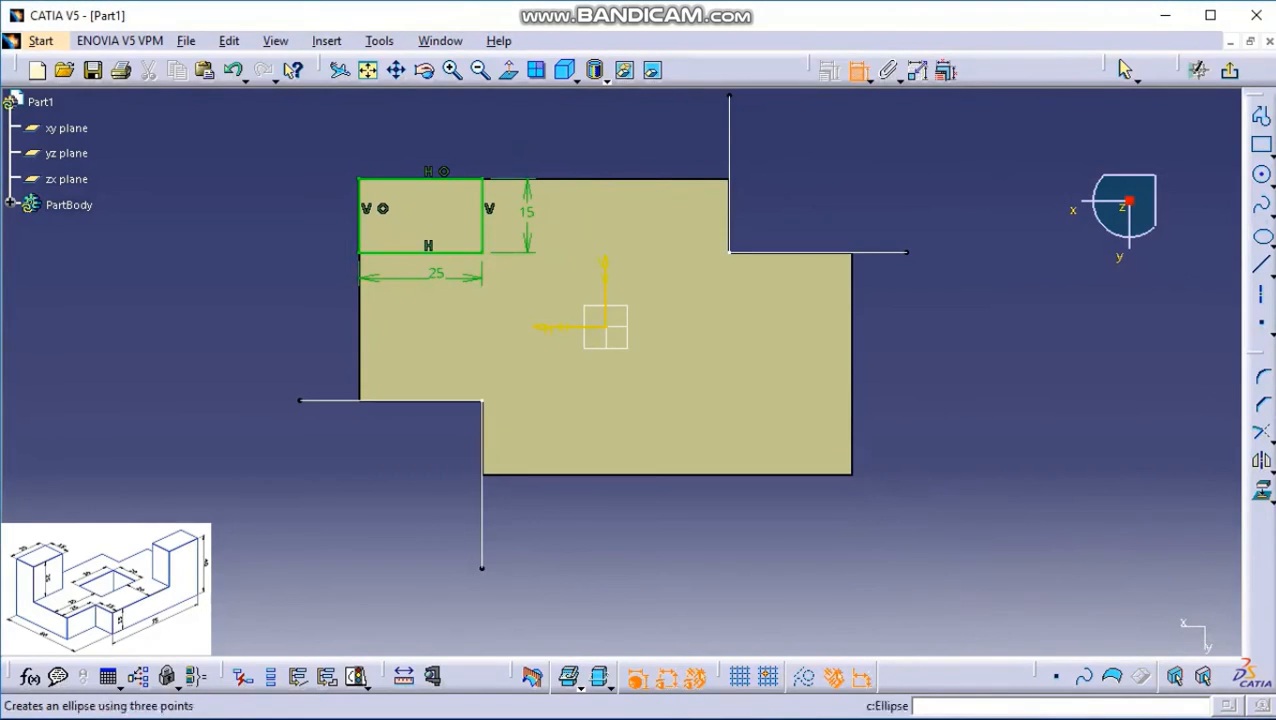
pyautogui.click(1229, 70)
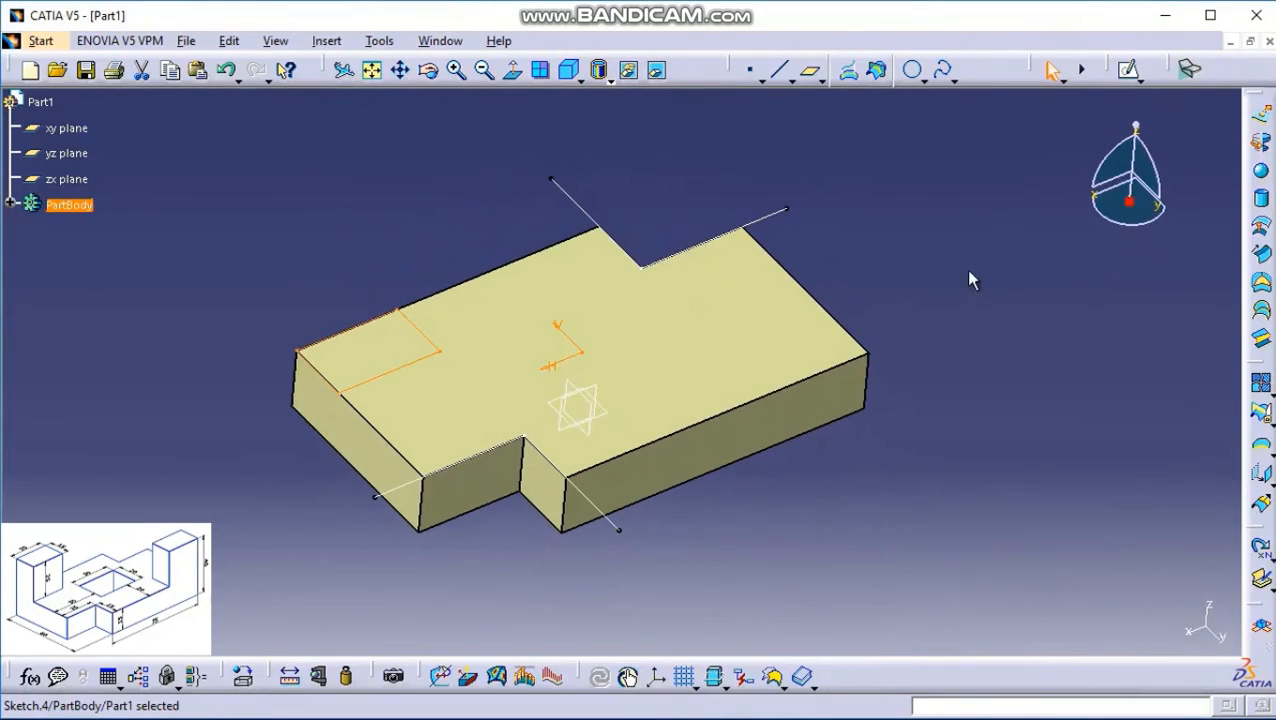
pyautogui.click(924, 297)
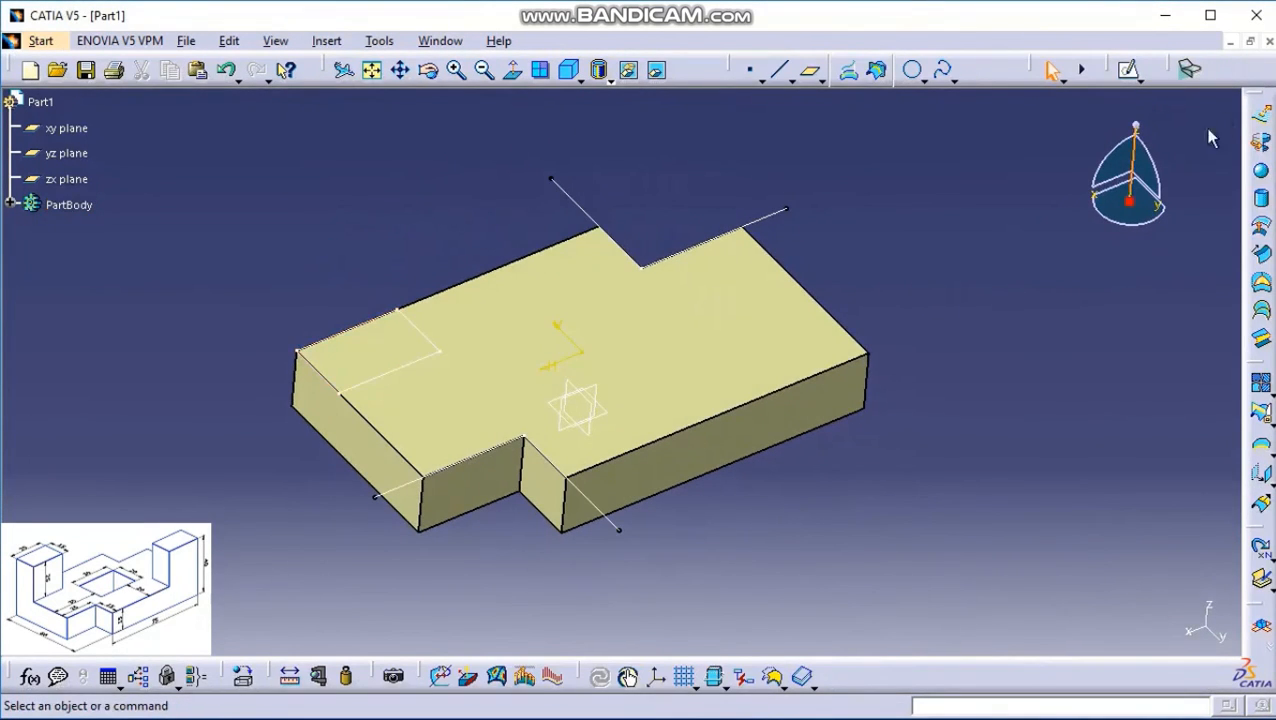
# Step: Extrude the 25 by 15 mm rectangle as an upward surface with reversed direction, entering 40 mm minus the 15 mm base thickness
pyautogui.click(1262, 119)
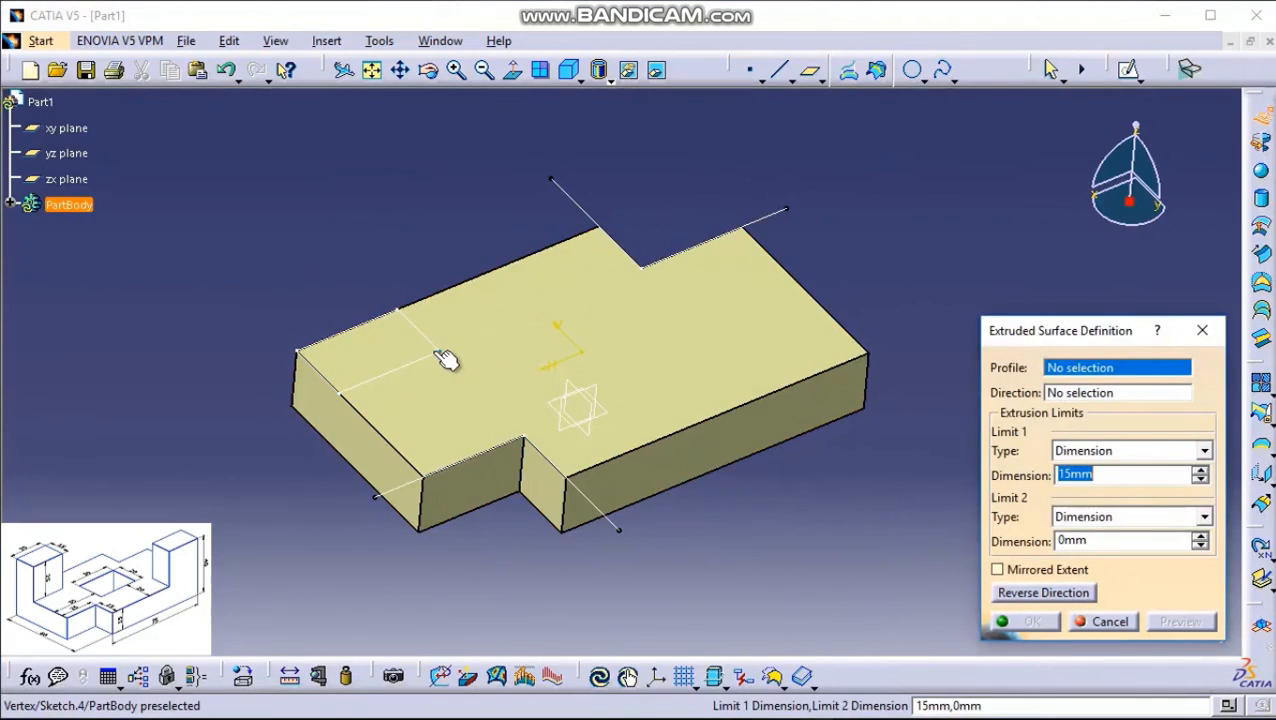
pyautogui.click(433, 365)
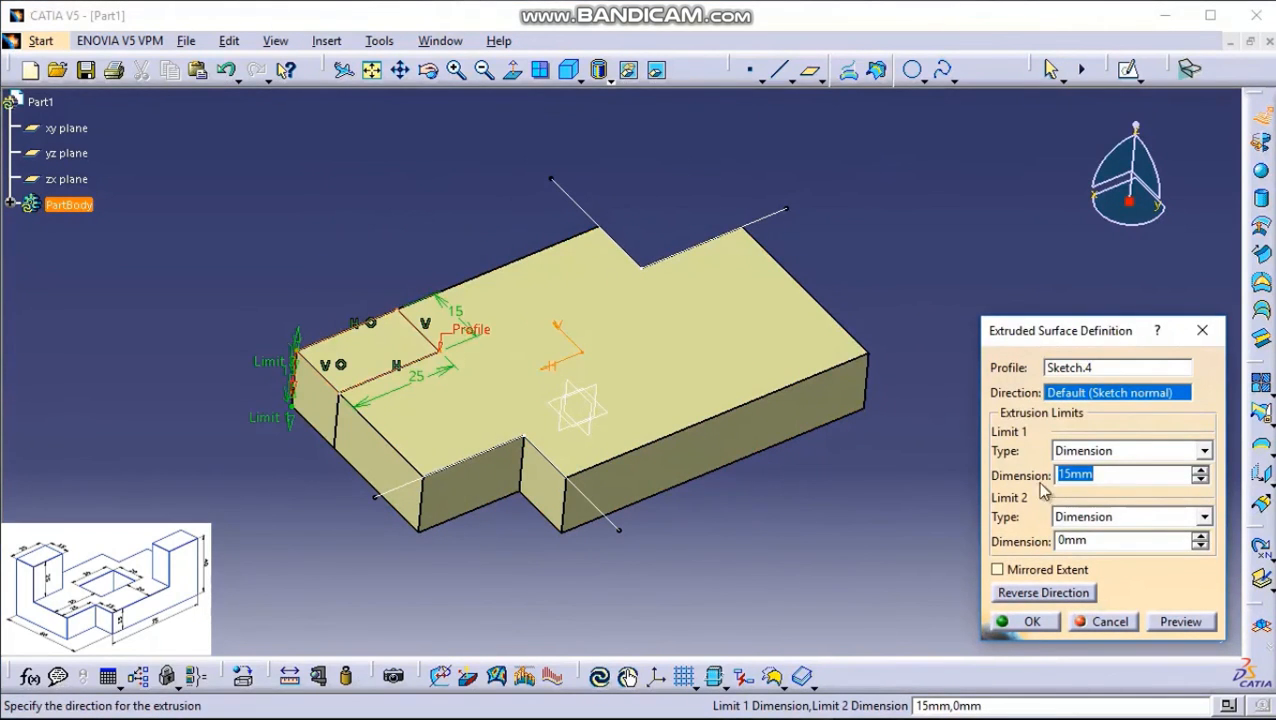
pyautogui.click(1057, 600)
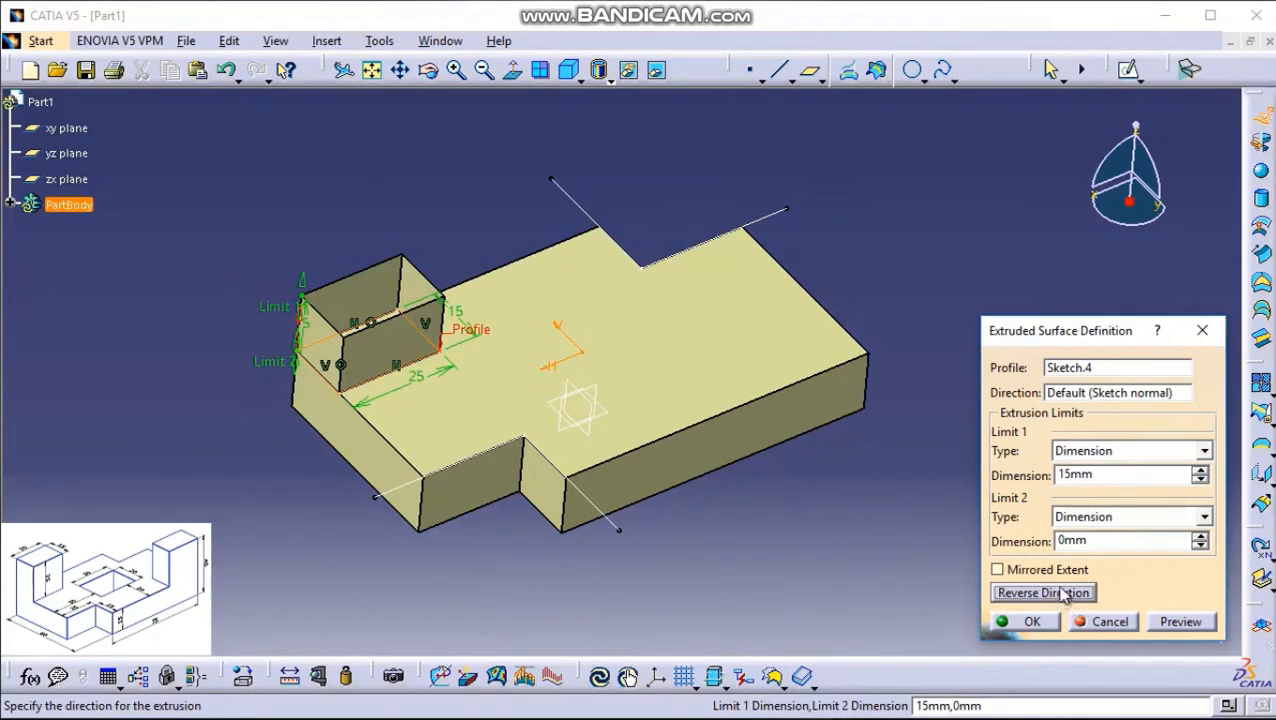
pyautogui.doubleClick(1118, 475)
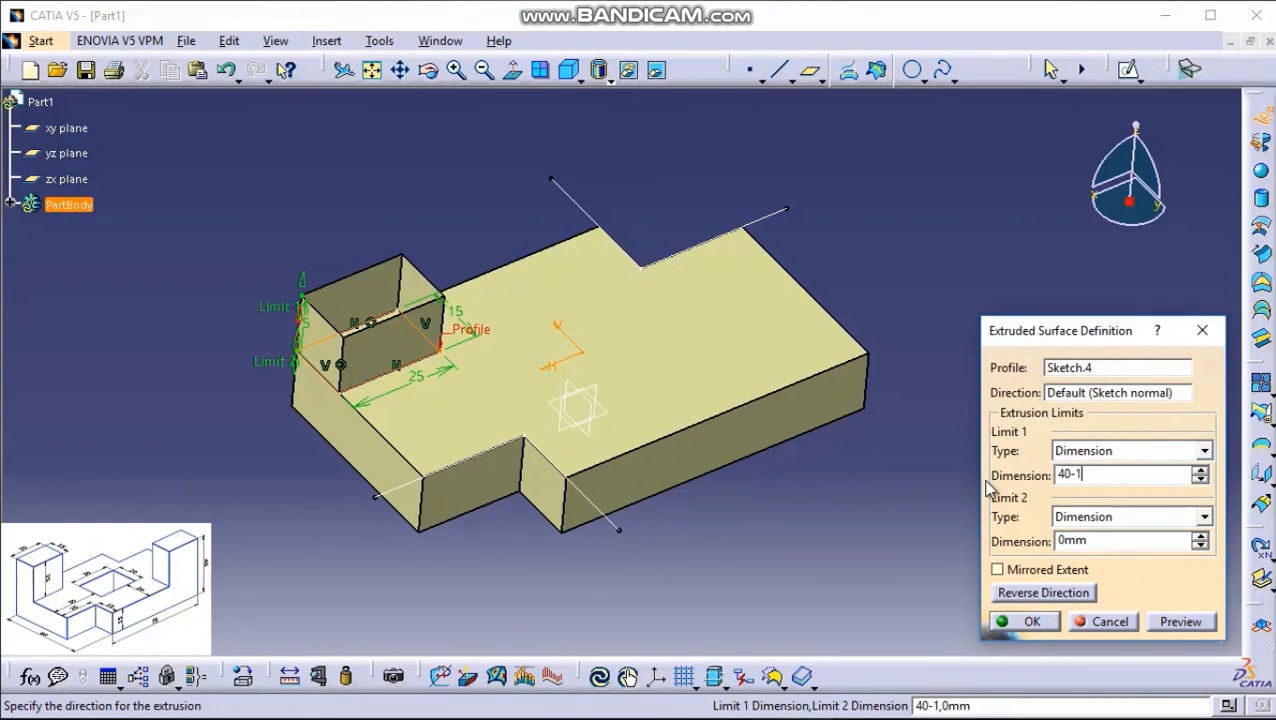
pyautogui.press('Return')
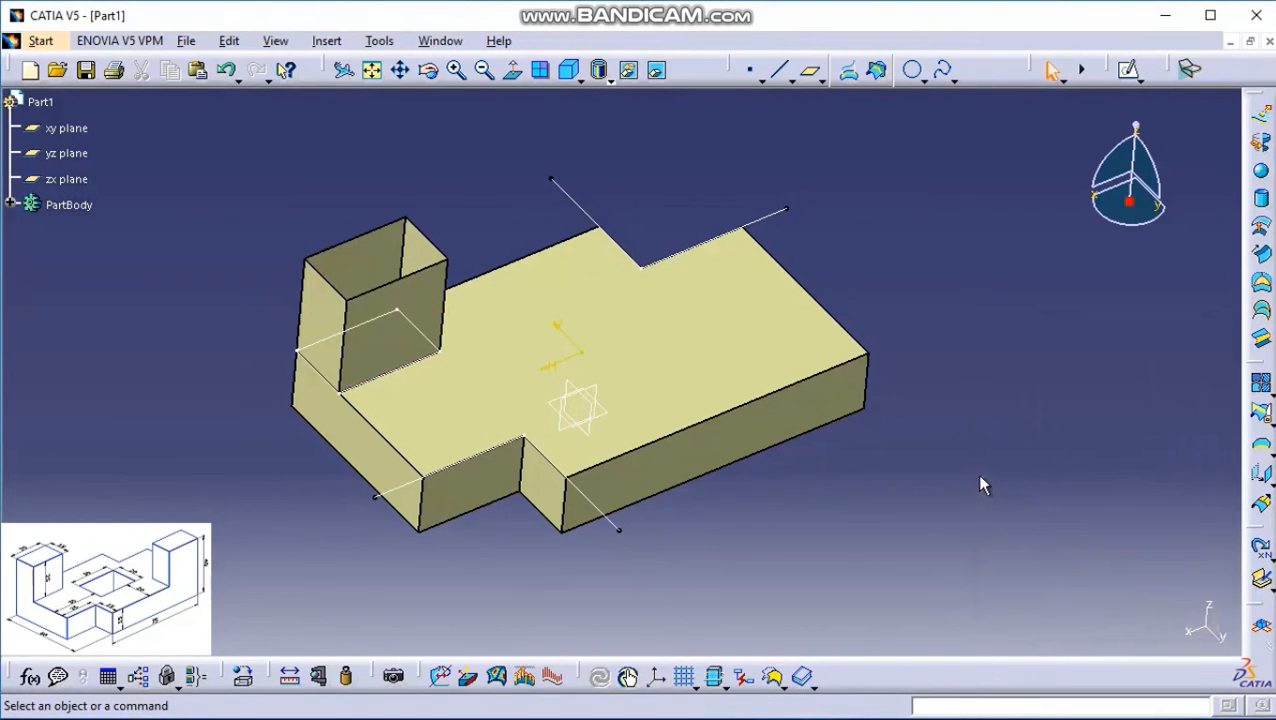
pyautogui.moveTo(683, 463); pyautogui.dragTo(785, 458, button='middle')
pyautogui.moveTo(971, 331); pyautogui.dragTo(917, 369, button='middle')
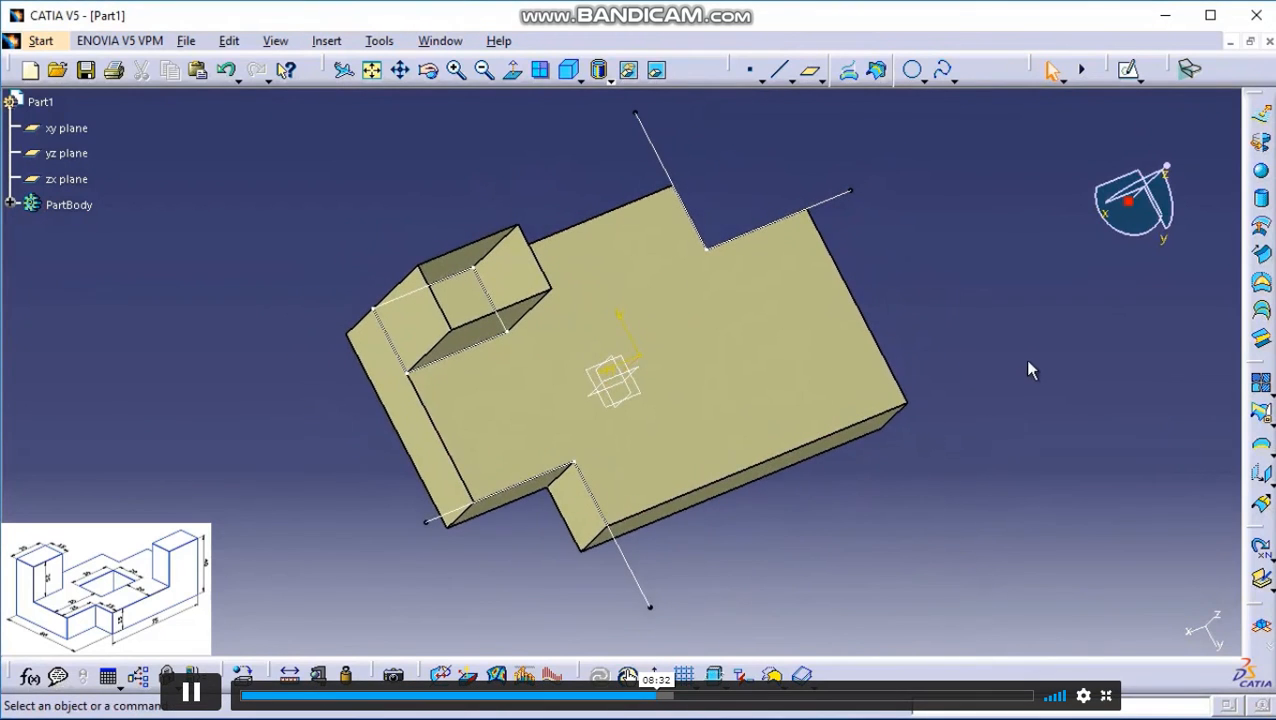
pyautogui.moveTo(607, 485); pyautogui.dragTo(502, 402, button='middle')
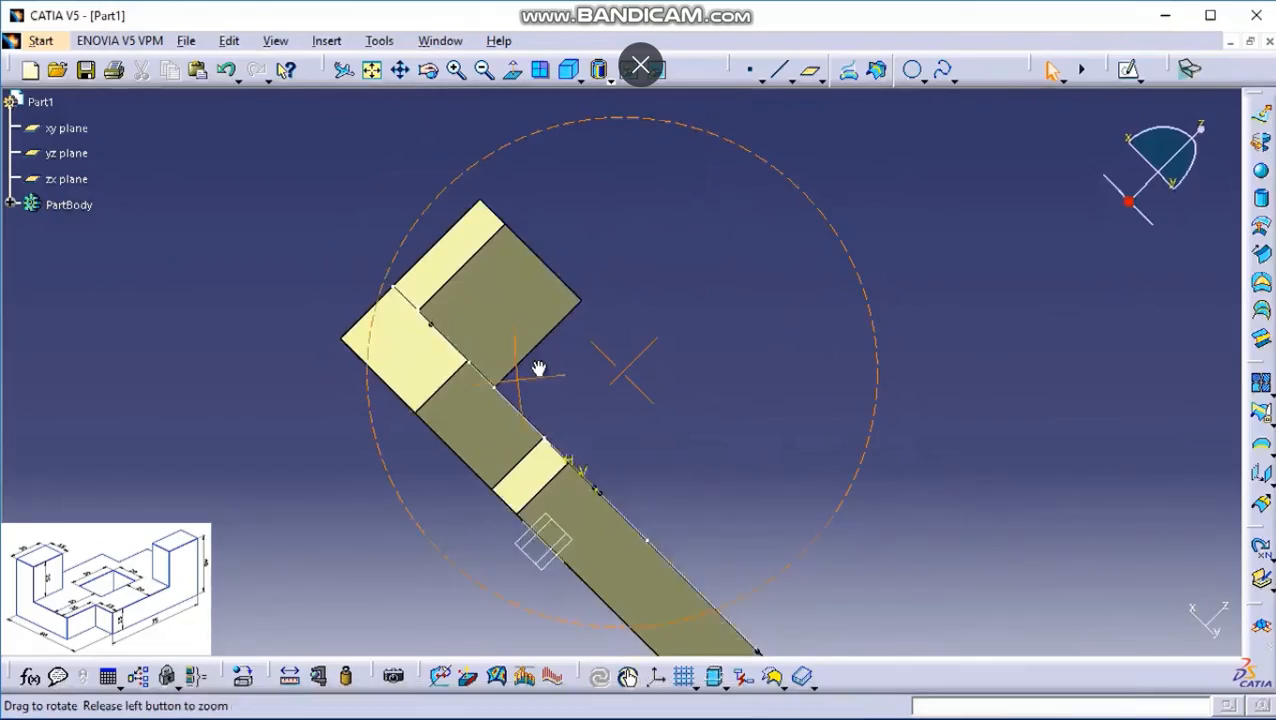